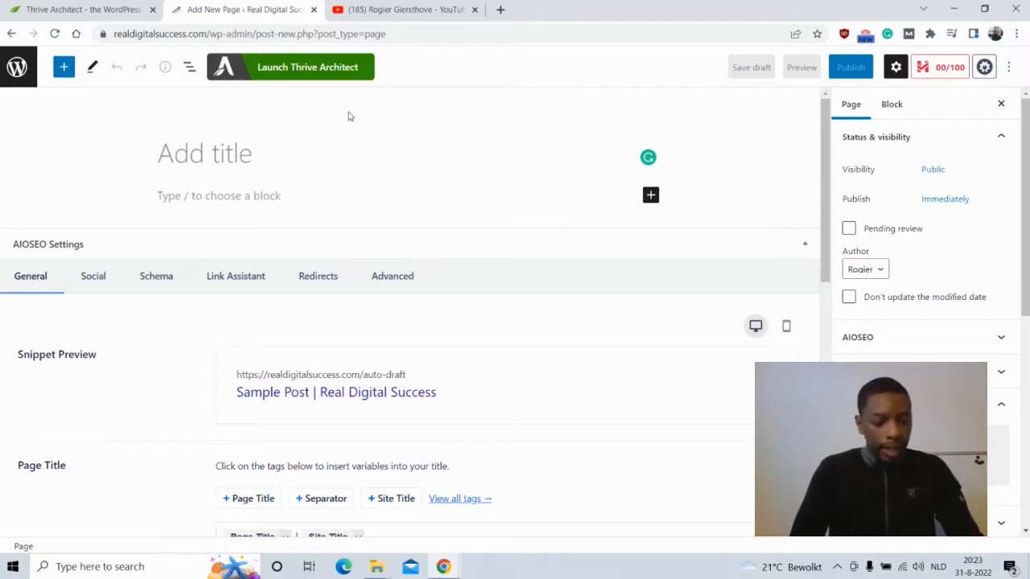
- Title the new page "Let's Make Something Cool With Thrive" and save it as a draft
{"action": "type", "text": "Let's "}
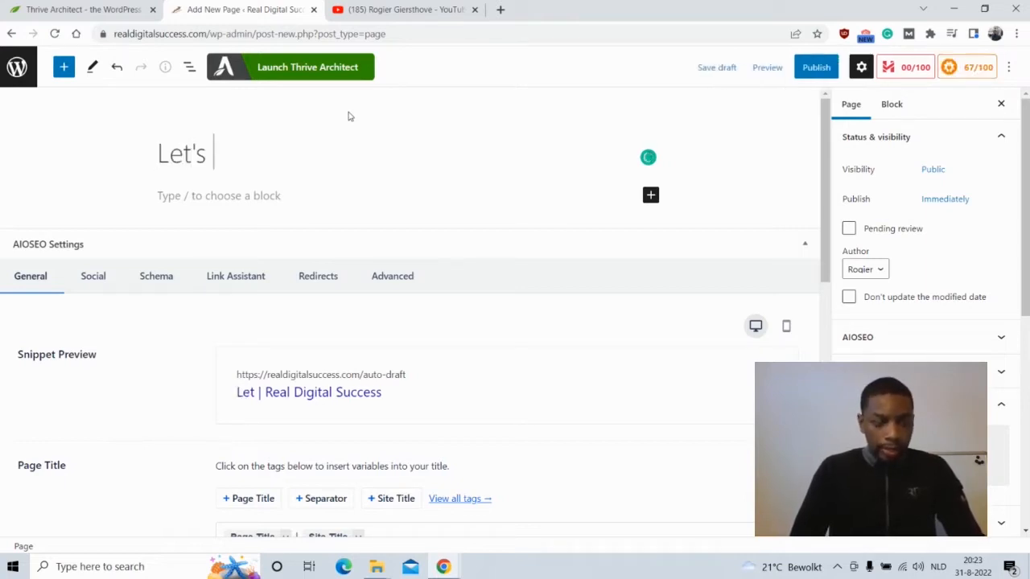
{"action": "type", "text": "Make Something Cool With "}
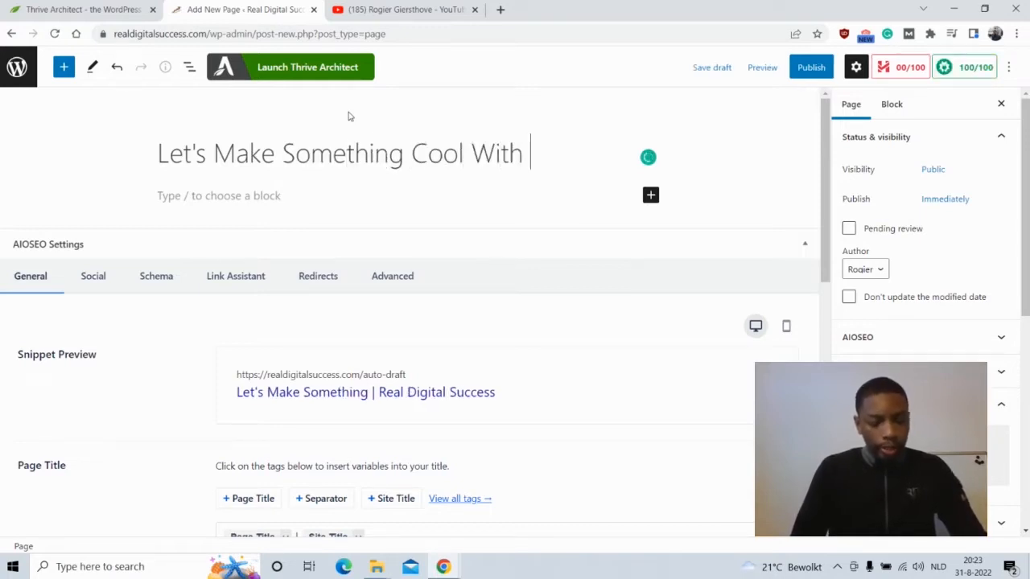
{"action": "type", "text": "Thrive"}
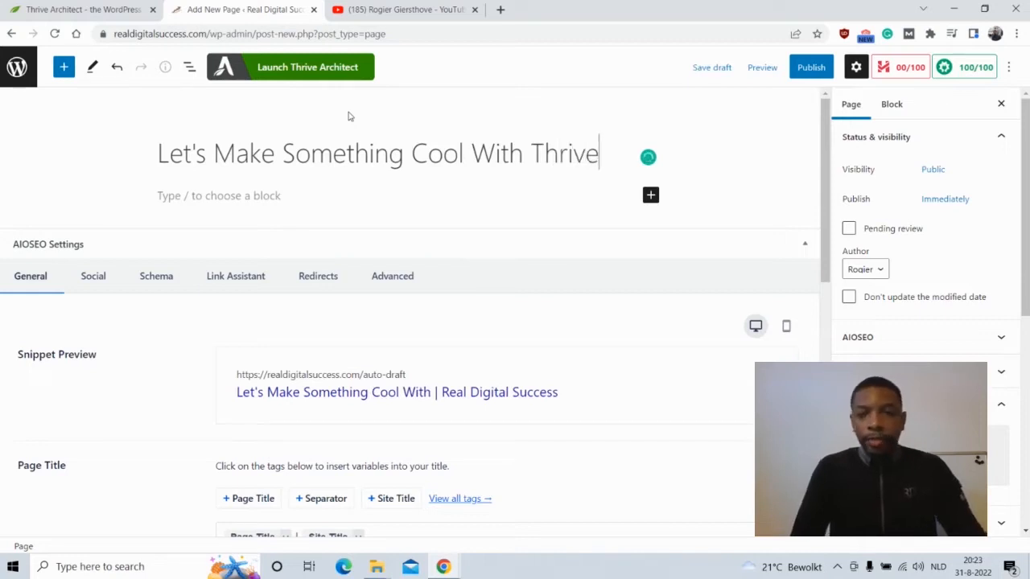
{"action": "left_click", "coordinate": [709, 69]}
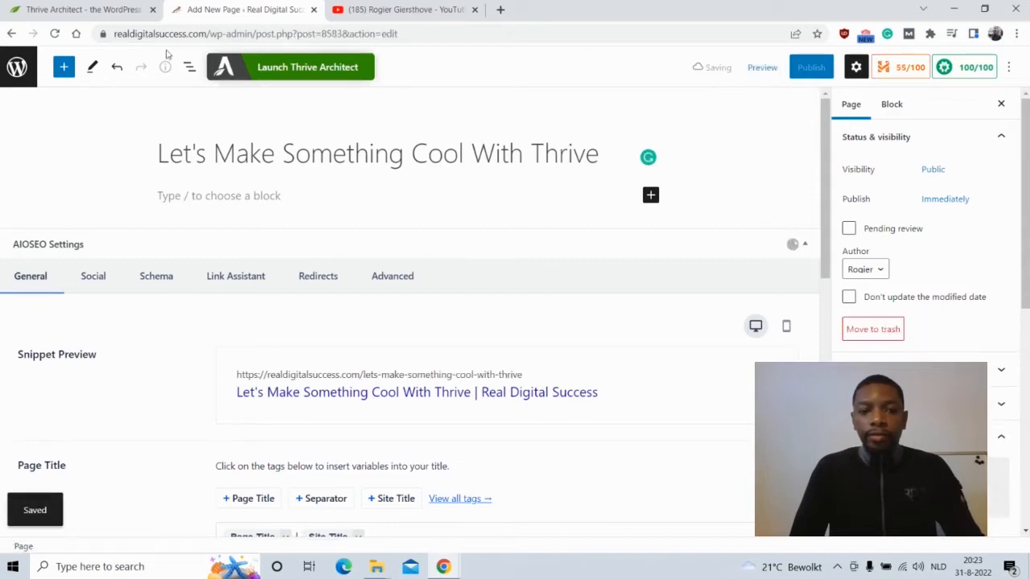
- Launch Thrive Architect for the draft page and choose to create a Pre-built Landing Page
{"action": "left_click", "coordinate": [270, 69]}
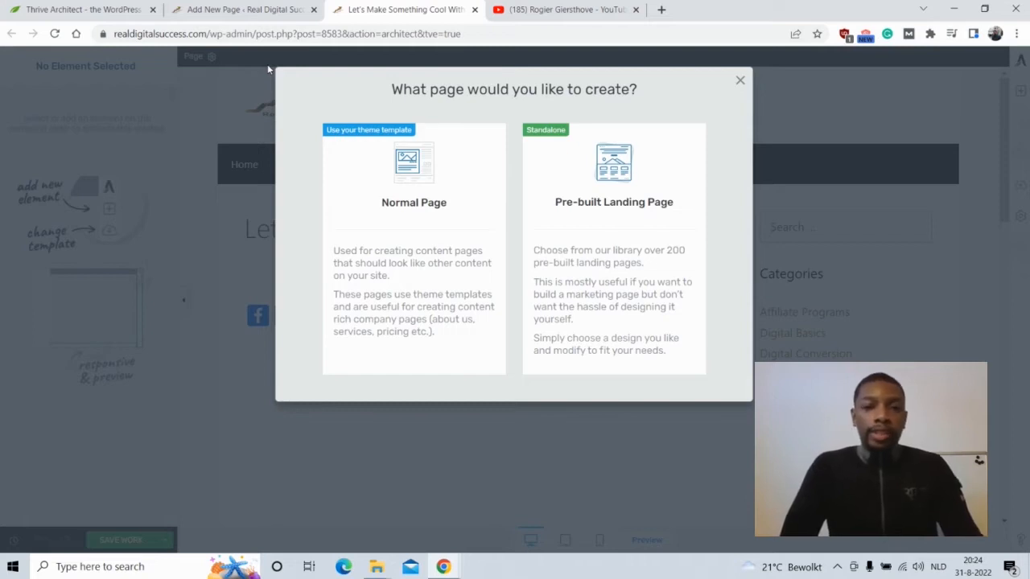
{"action": "left_click", "coordinate": [614, 256]}
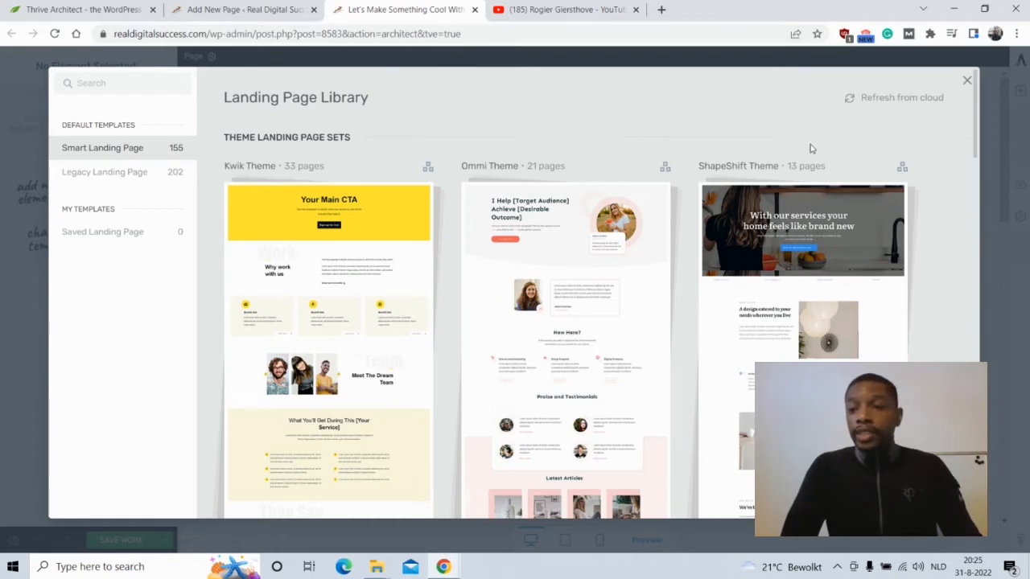
- Browse the smart landing page sets, examine the templates in the Copy 2.0 Smart set, and return to the library
{"action": "mouse_move", "coordinate": [974, 121]}
{"action": "left_mouse_down"}
{"action": "mouse_move", "coordinate": [978, 143]}
{"action": "mouse_move", "coordinate": [978, 131]}
{"action": "left_mouse_up"}
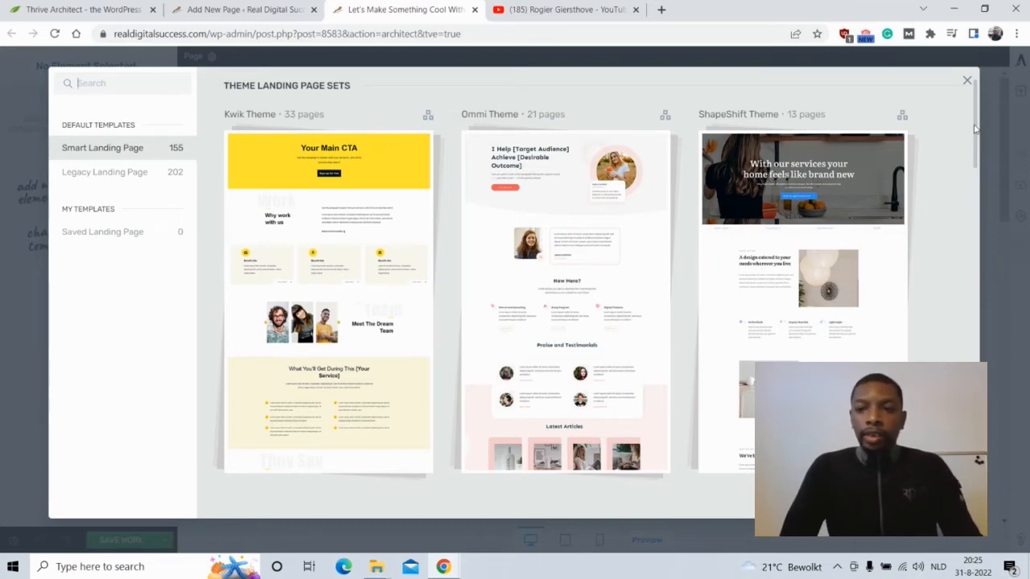
{"action": "left_click_drag", "start_coordinate": [975, 130], "coordinate": [977, 178]}
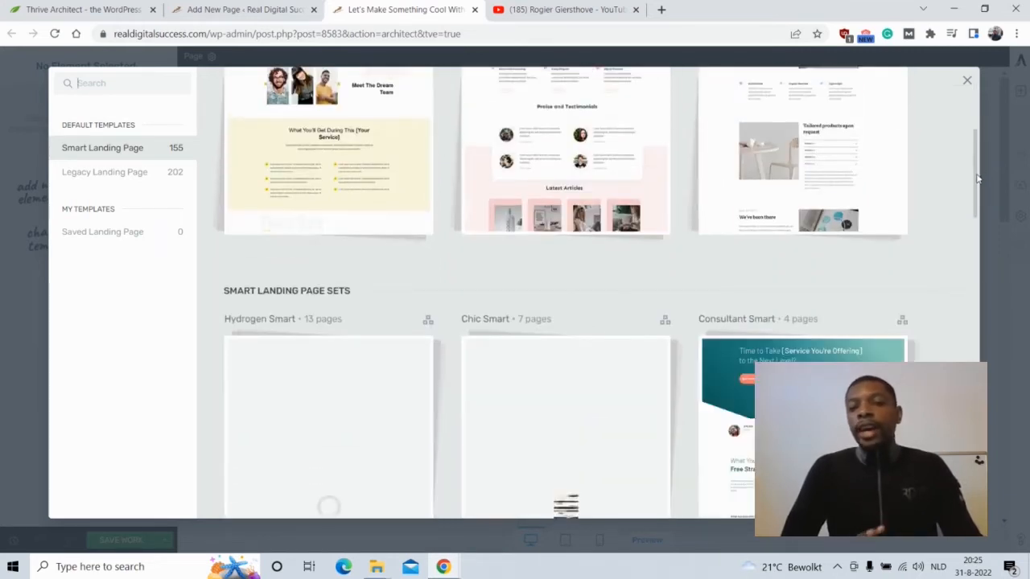
{"action": "left_click_drag", "start_coordinate": [978, 178], "coordinate": [978, 307]}
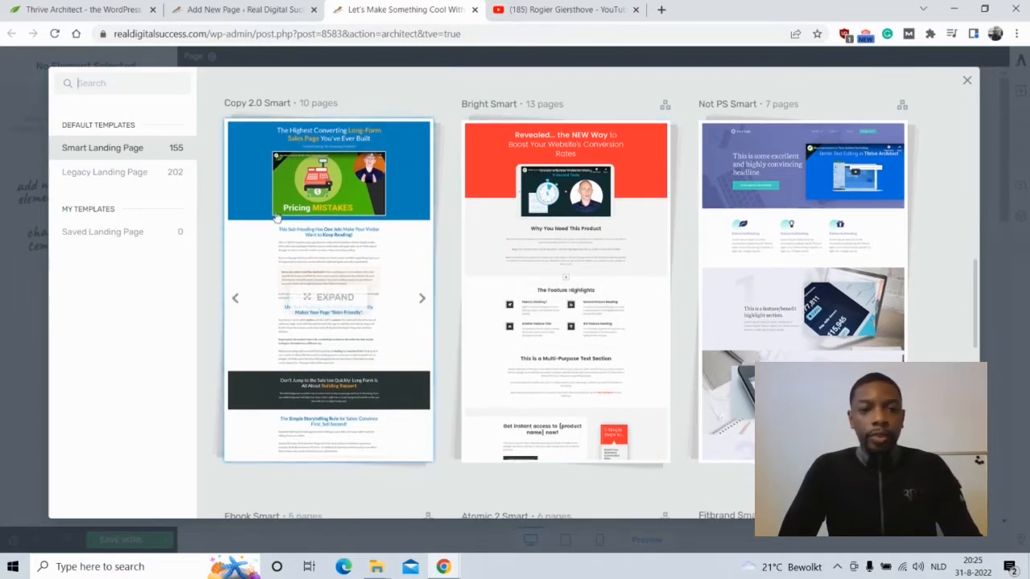
{"action": "left_click", "coordinate": [307, 201]}
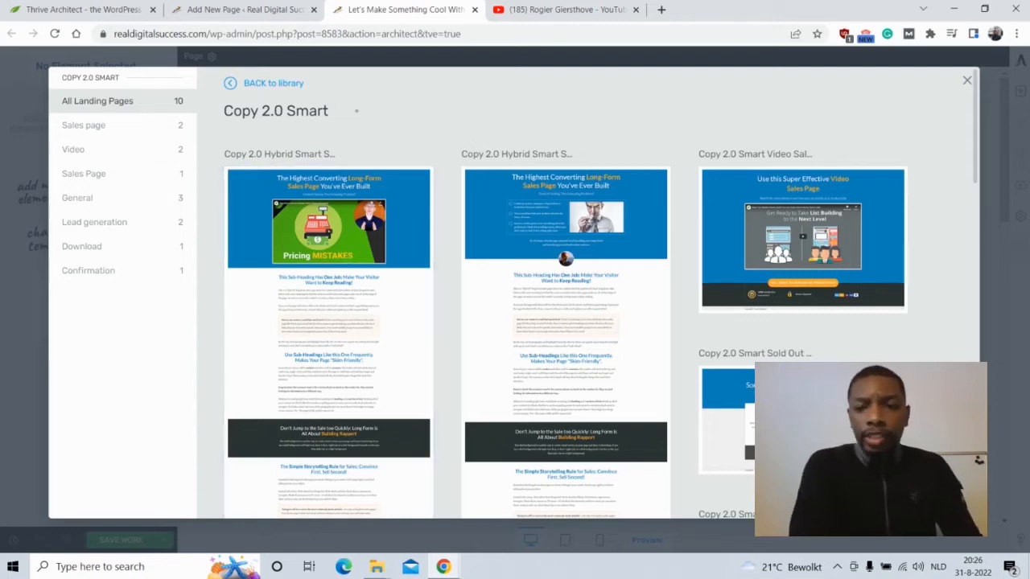
{"action": "left_click_drag", "start_coordinate": [975, 129], "coordinate": [939, 499]}
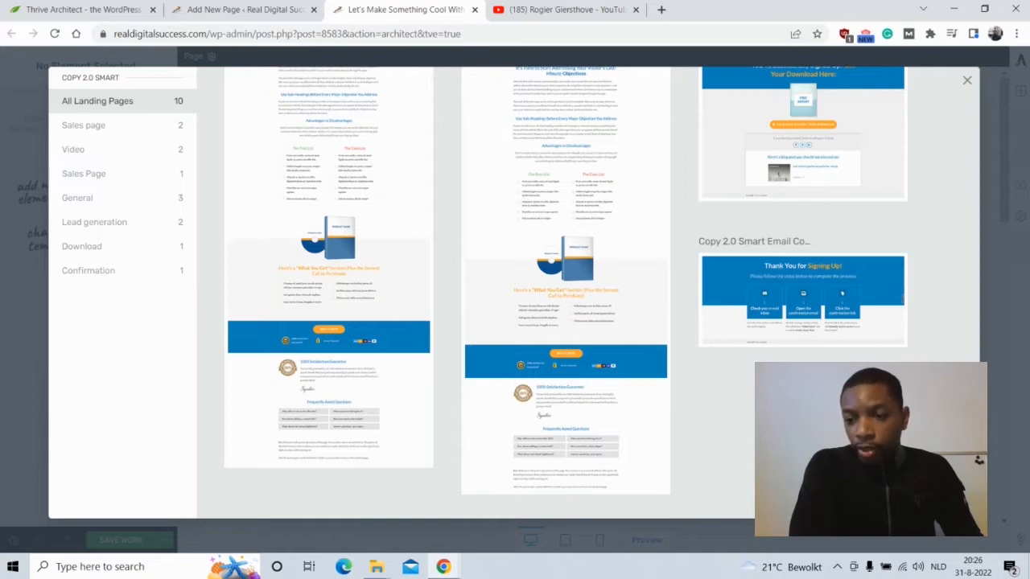
{"action": "scroll", "coordinate": [601, 292], "scroll_direction": "up", "scroll_amount": 4}
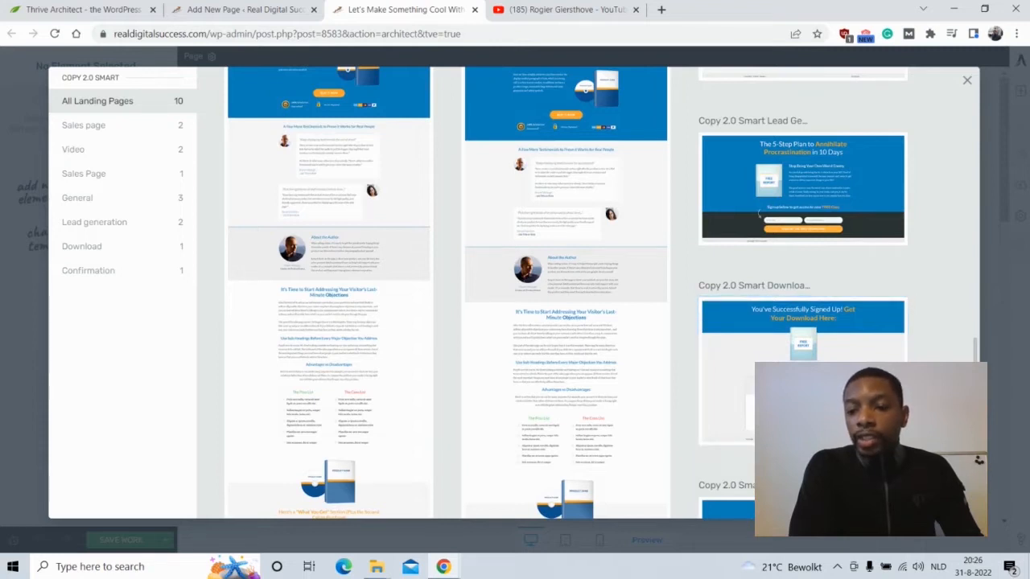
{"action": "left_click_drag", "start_coordinate": [976, 434], "coordinate": [980, 154]}
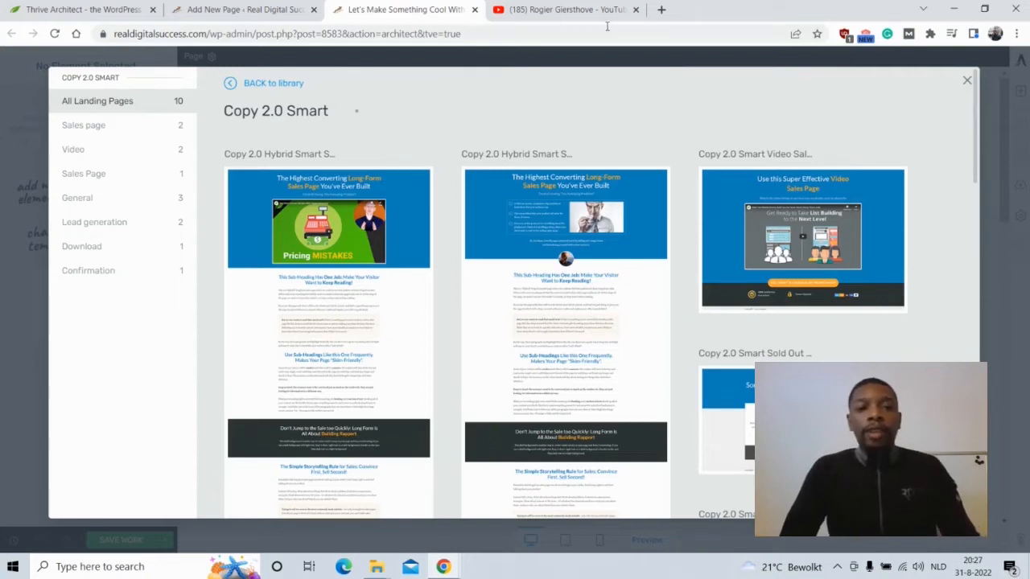
{"action": "left_click", "coordinate": [230, 84]}
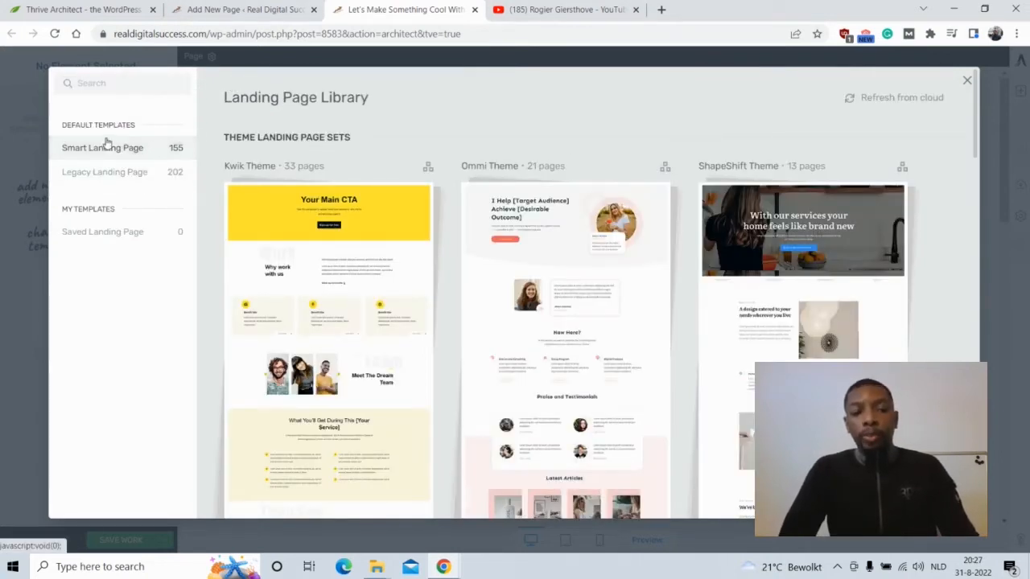
- View the Legacy Landing Page templates and return to the Smart Landing Page templates
{"action": "left_click", "coordinate": [108, 173]}
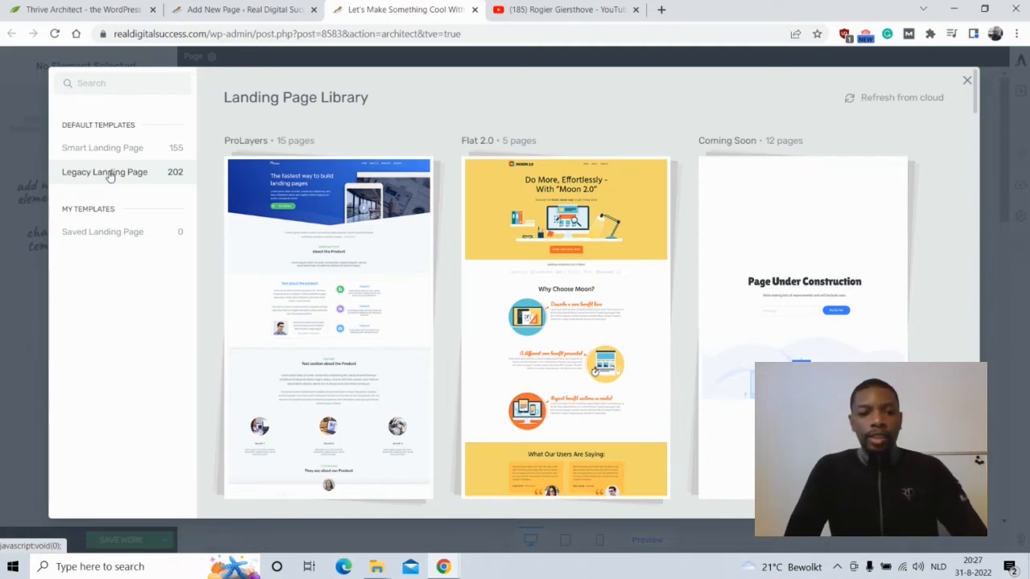
{"action": "left_click", "coordinate": [110, 175]}
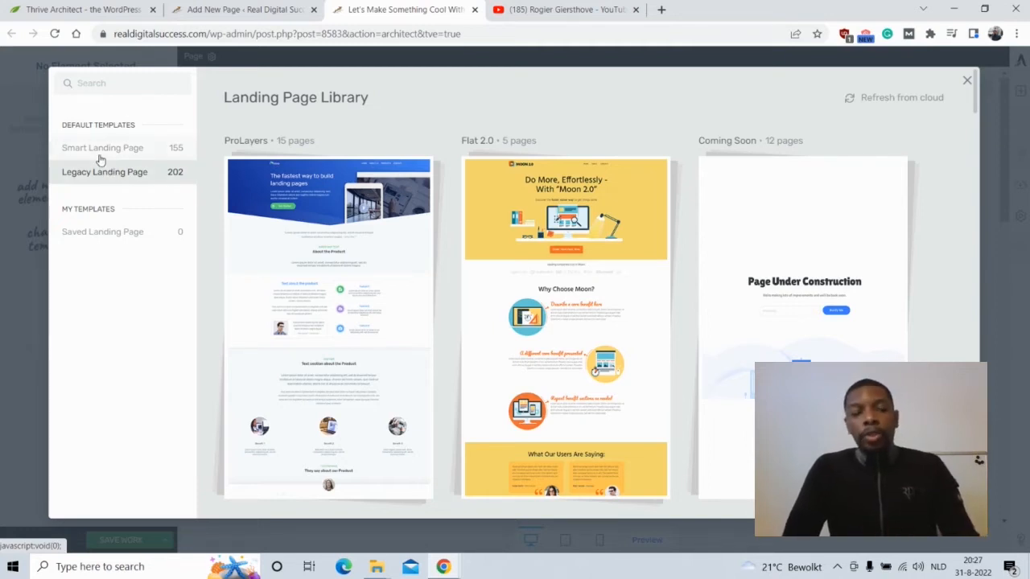
{"action": "left_click", "coordinate": [102, 151]}
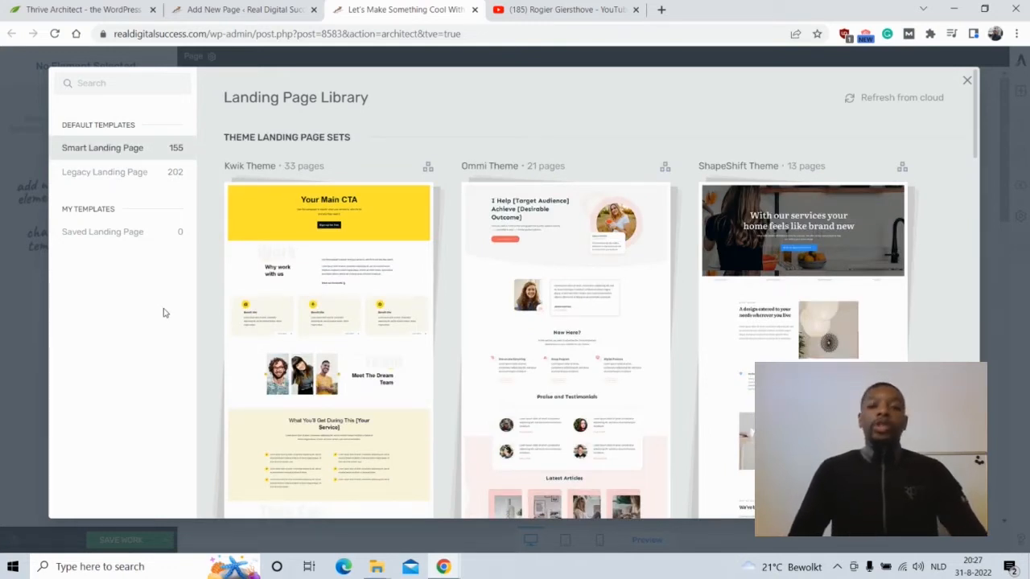
- Examine the landing page templates in the Kwik Theme set and go back to the library
{"action": "left_click", "coordinate": [332, 232]}
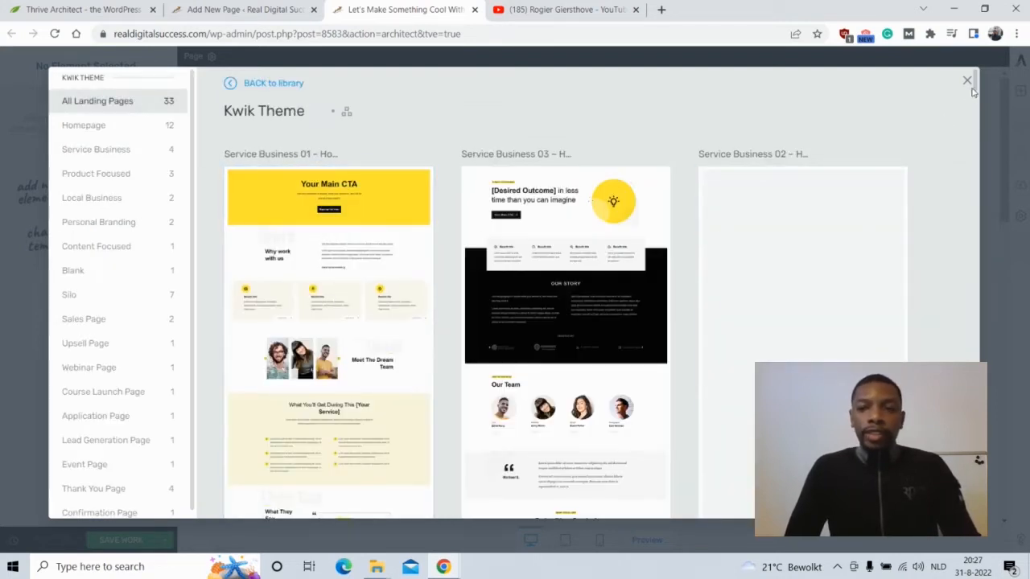
{"action": "scroll", "coordinate": [973, 91], "scroll_direction": "down", "scroll_amount": 3}
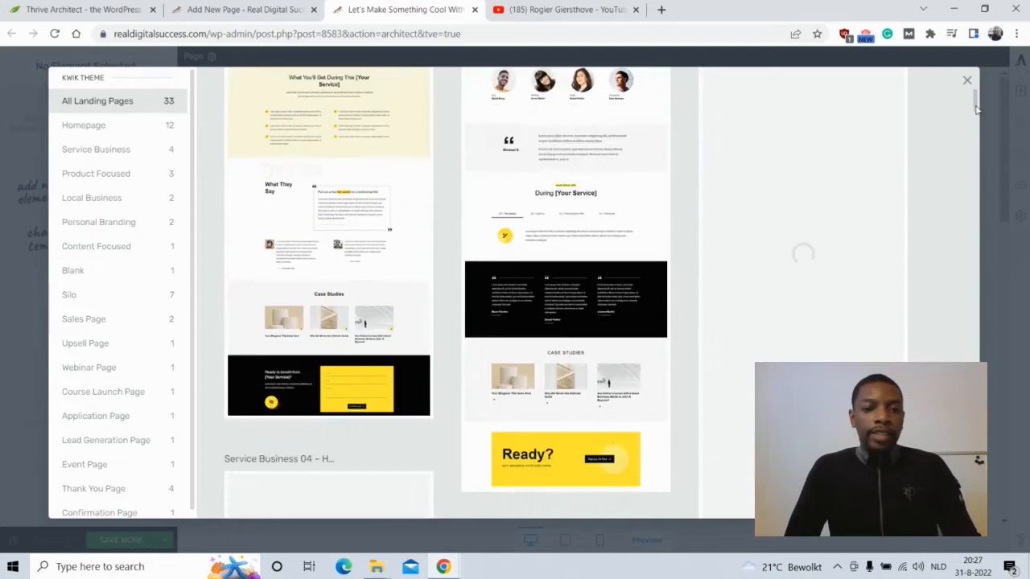
{"action": "scroll", "coordinate": [975, 95], "scroll_direction": "up", "scroll_amount": 1}
{"action": "scroll", "coordinate": [975, 95], "scroll_direction": "up", "scroll_amount": 2}
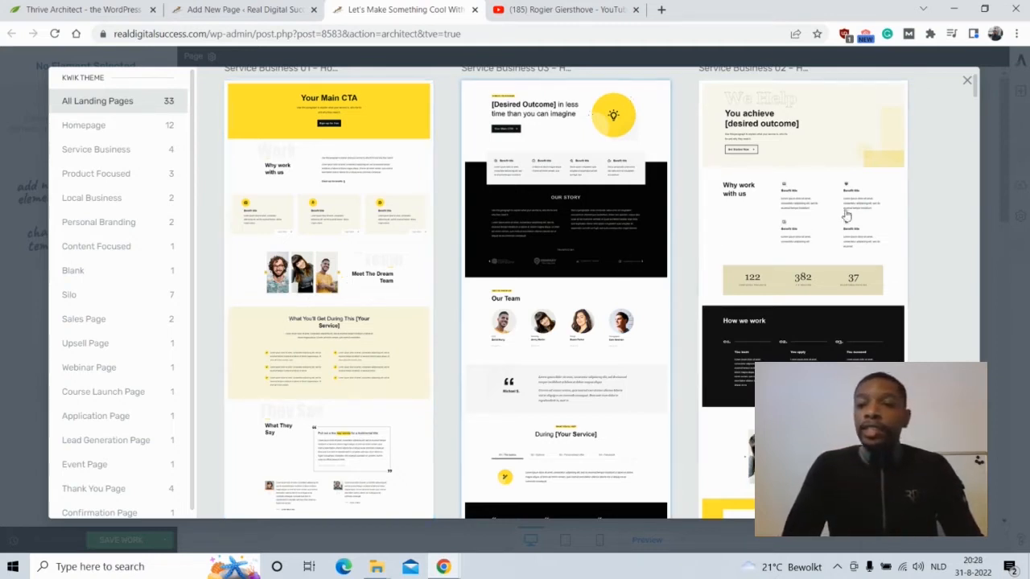
{"action": "mouse_move", "coordinate": [975, 86]}
{"action": "left_mouse_down"}
{"action": "mouse_move", "coordinate": [974, 115]}
{"action": "mouse_move", "coordinate": [966, 71]}
{"action": "left_mouse_up"}
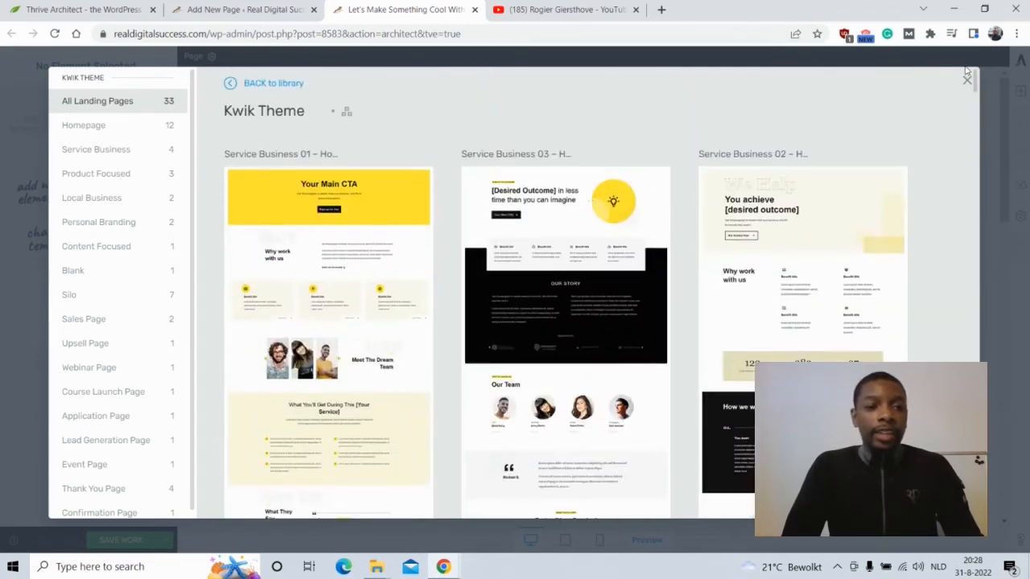
{"action": "left_click", "coordinate": [247, 83]}
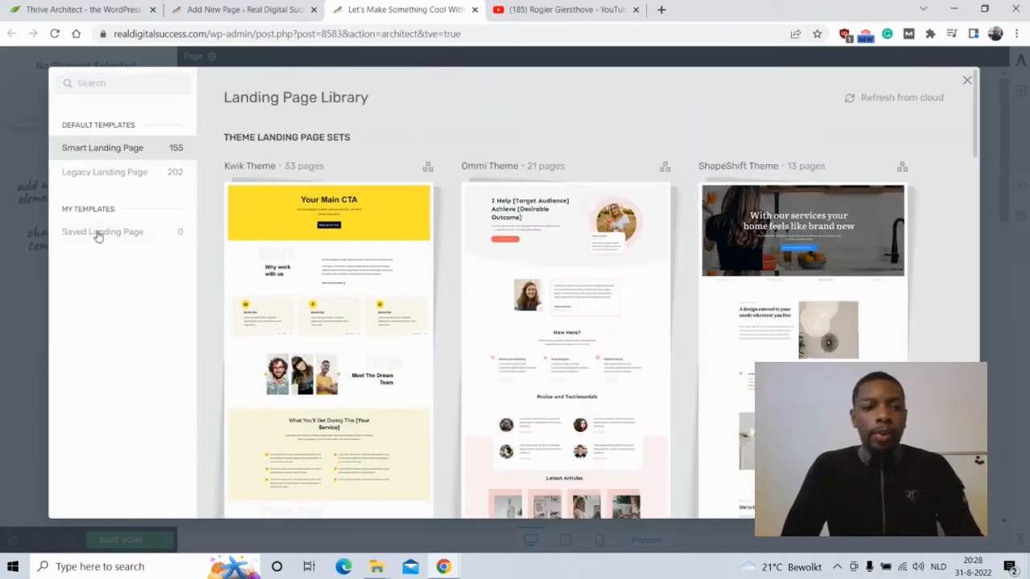
- Search the Legacy Landing Page templates for "blank" and apply the Blank Page – Styled template
{"action": "left_click", "coordinate": [102, 174]}
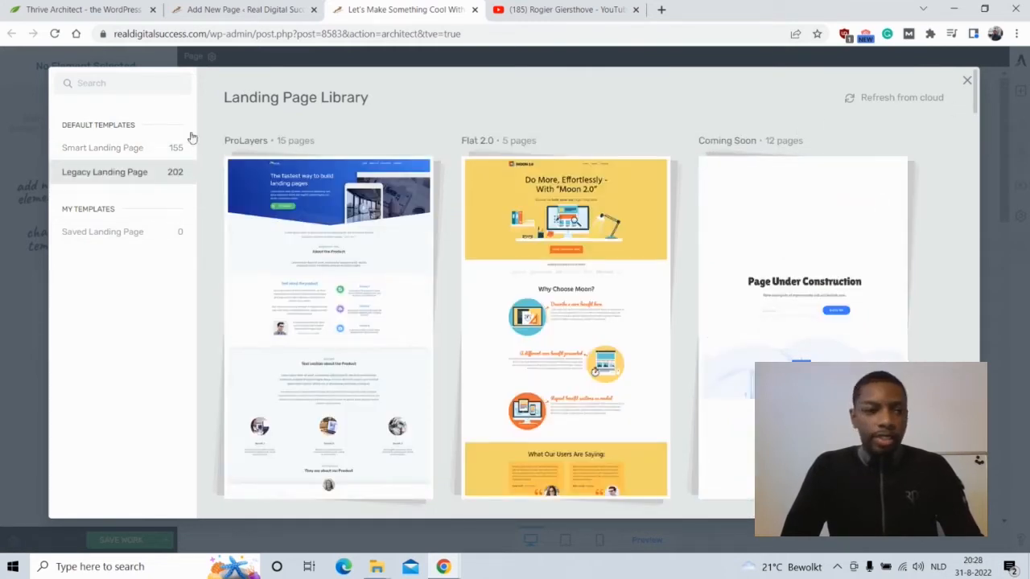
{"action": "left_click", "coordinate": [144, 89]}
{"action": "type", "text": "b"}
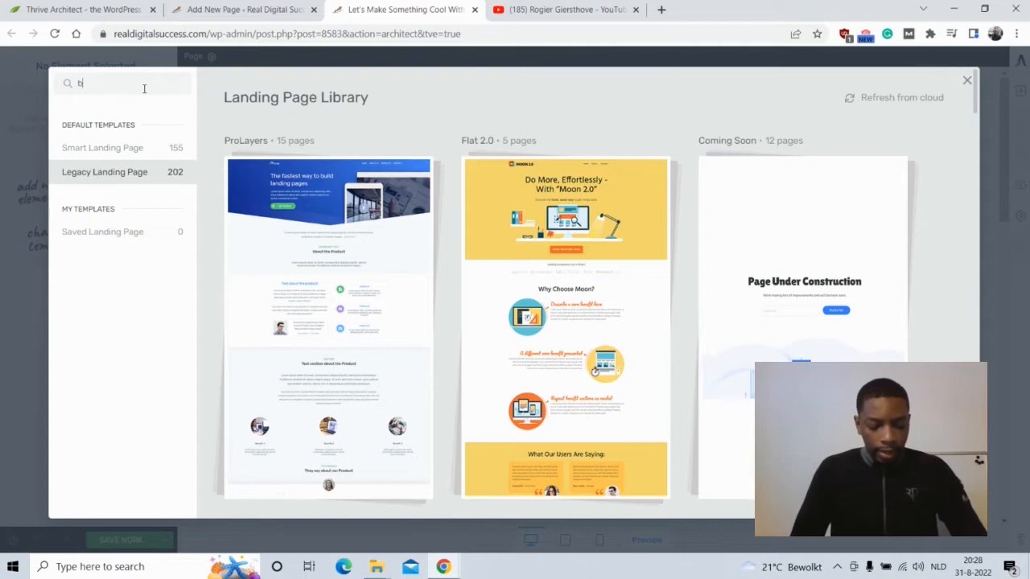
{"action": "type", "text": "lank"}
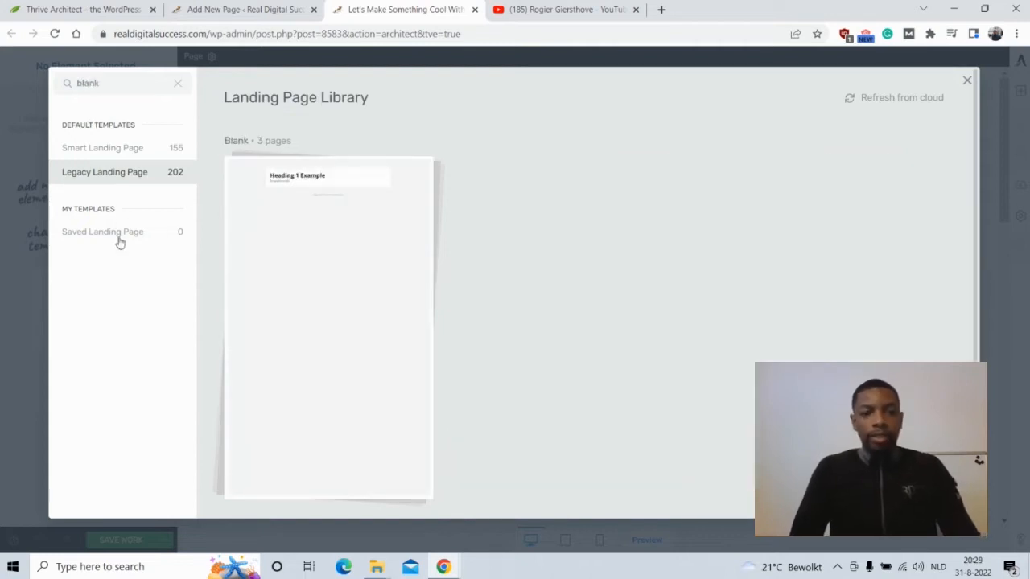
{"action": "left_click", "coordinate": [289, 264]}
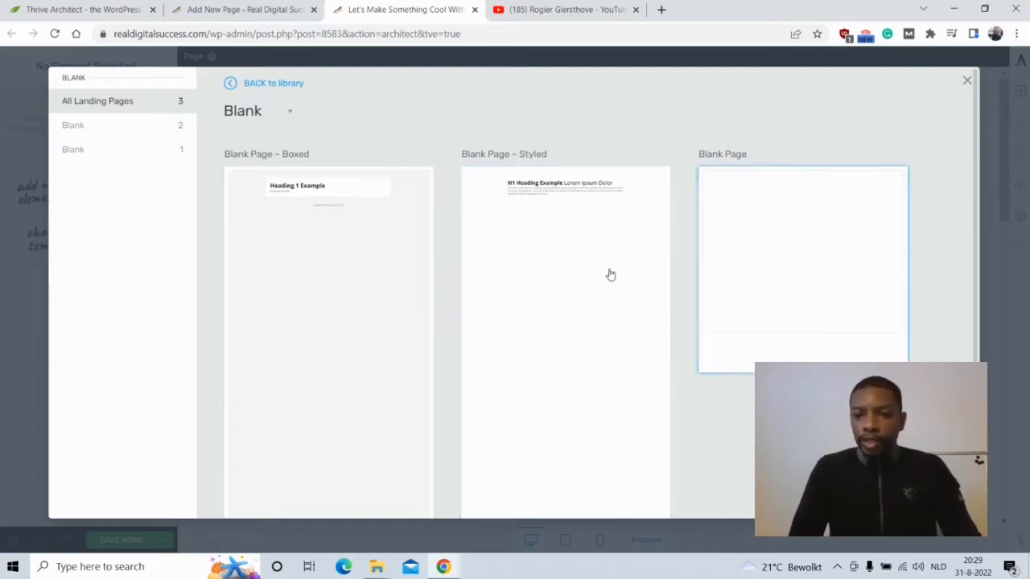
{"action": "left_click", "coordinate": [552, 255]}
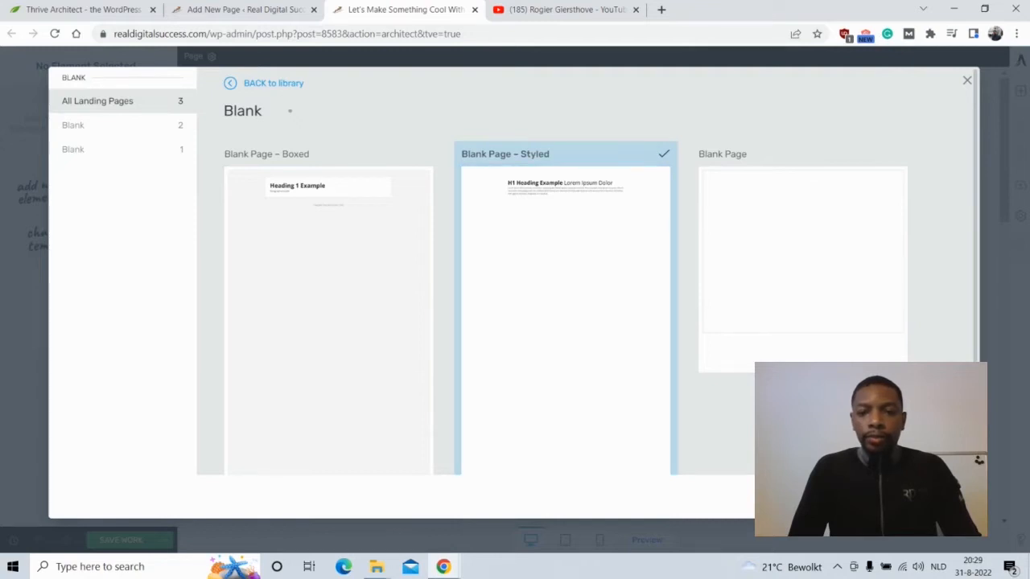
{"action": "left_click", "coordinate": [922, 496]}
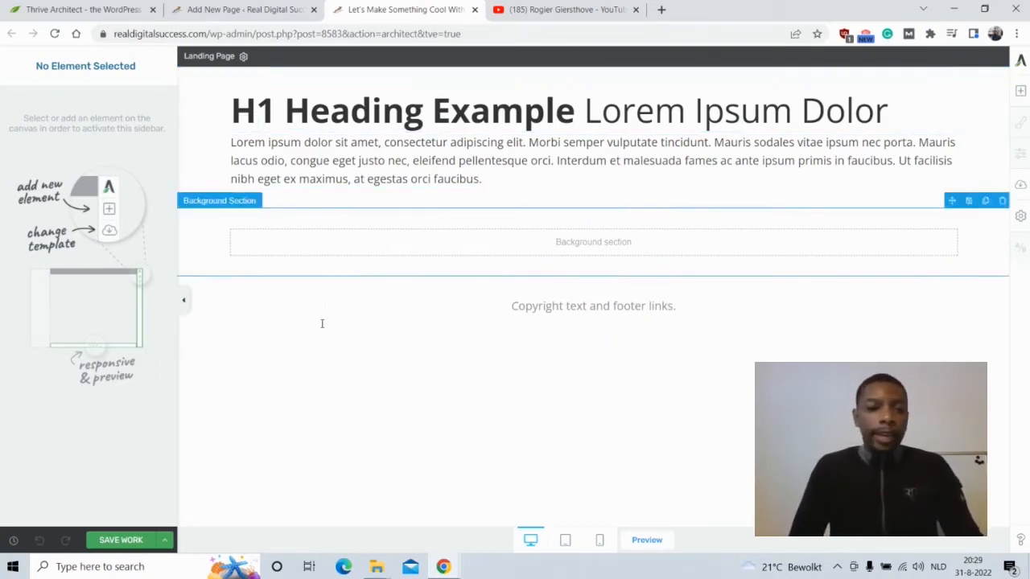
- Collapse the element settings sidebar and look through the Foundation and Building Blocks elements available for the page
{"action": "left_click", "coordinate": [183, 300]}
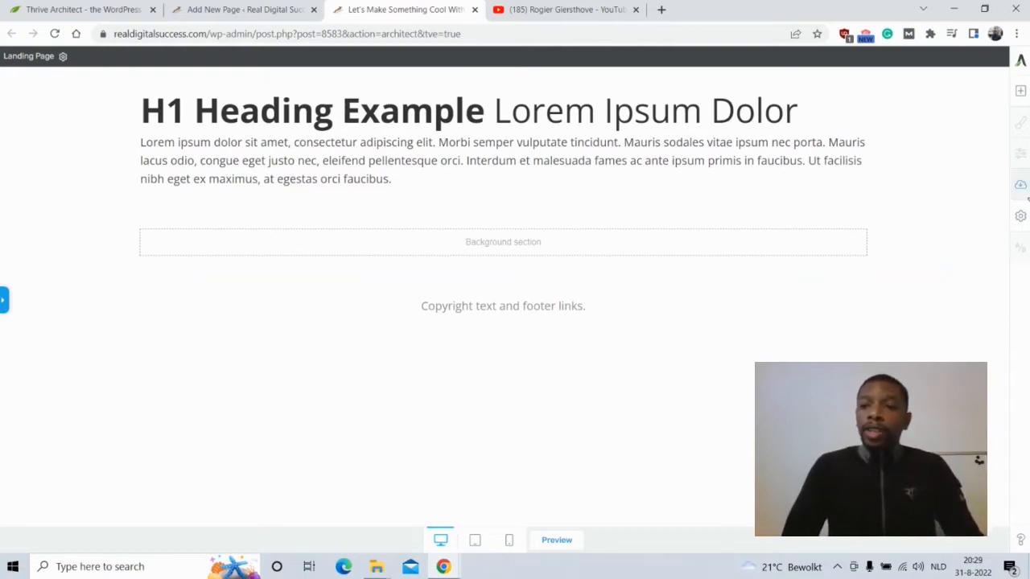
{"action": "left_click", "coordinate": [1019, 92]}
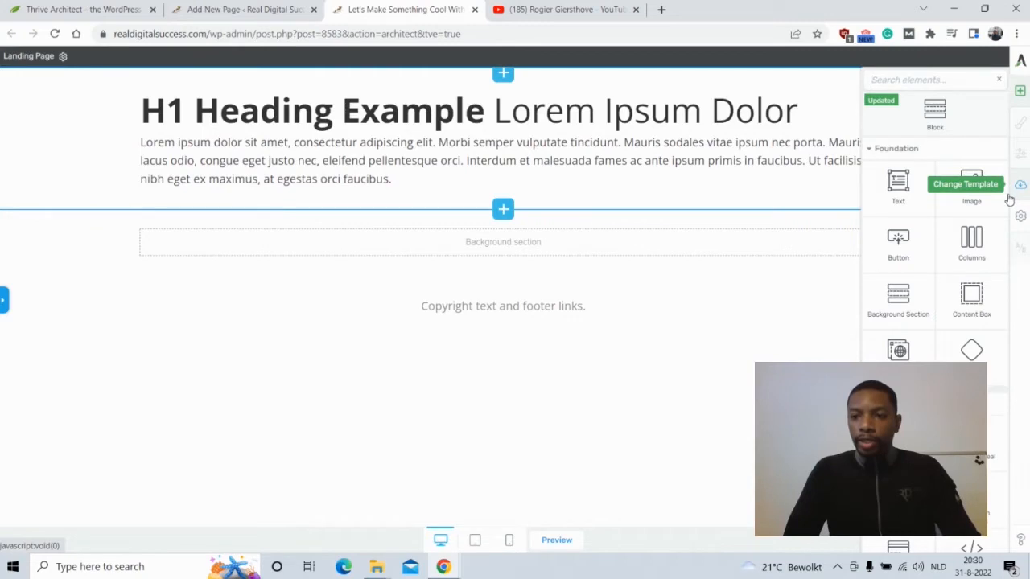
{"action": "left_click_drag", "start_coordinate": [1009, 199], "coordinate": [1010, 232]}
{"action": "scroll", "coordinate": [997, 234], "scroll_direction": "up", "scroll_amount": 2}
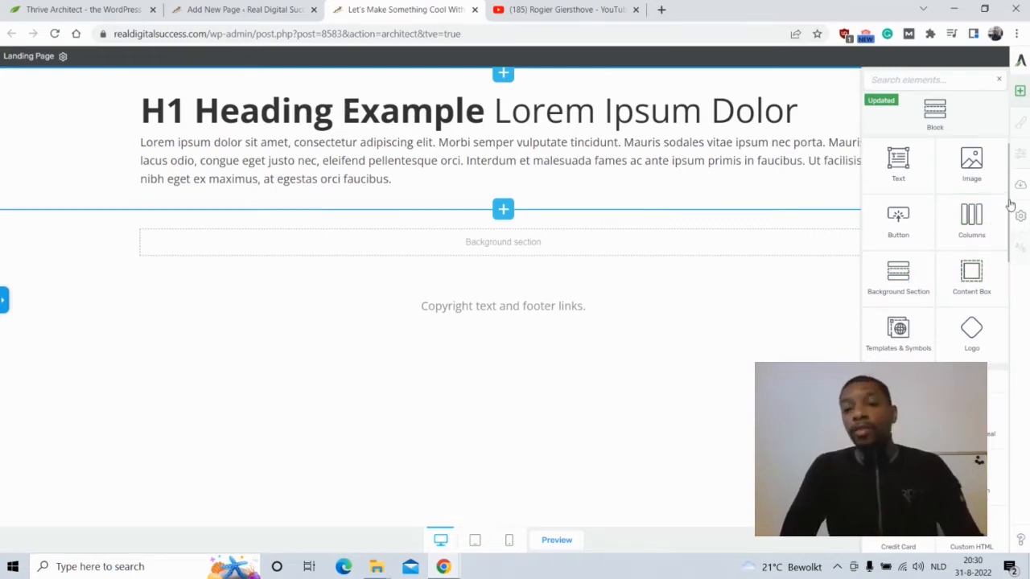
{"action": "left_click_drag", "start_coordinate": [1010, 205], "coordinate": [1013, 271]}
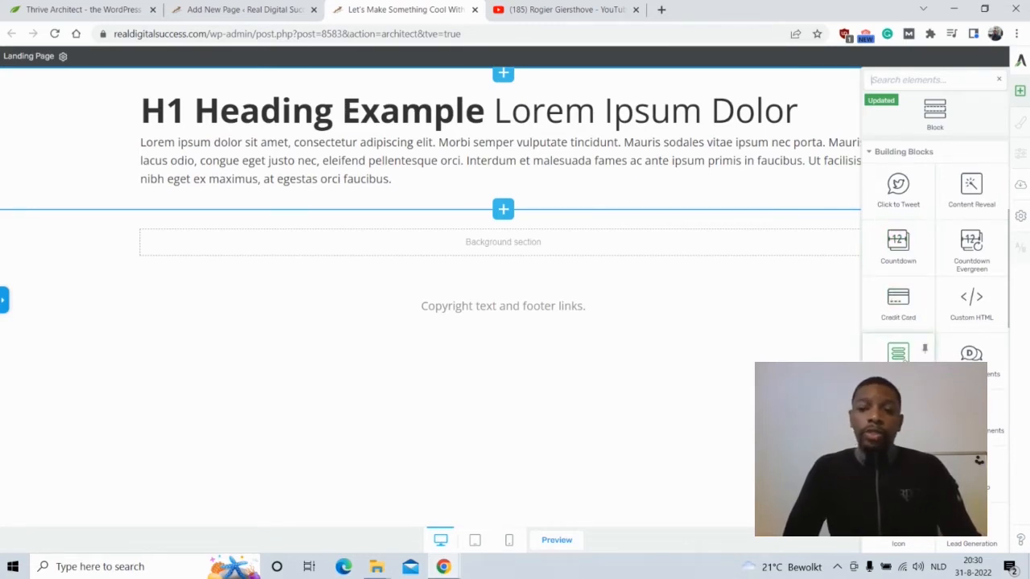
{"action": "scroll", "coordinate": [1010, 313], "scroll_direction": "down", "scroll_amount": 1}
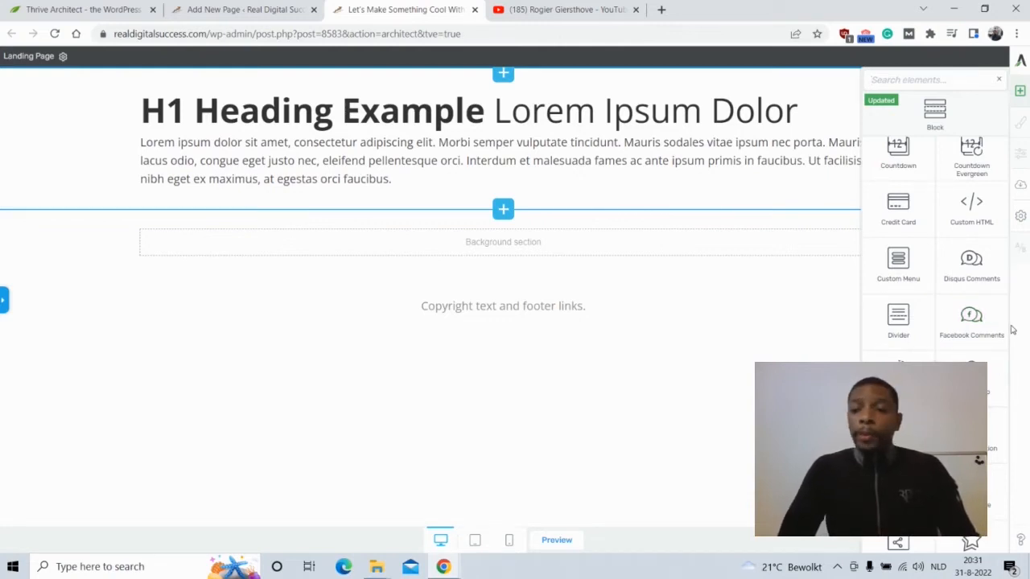
{"action": "scroll", "coordinate": [1011, 330], "scroll_direction": "down", "scroll_amount": 3}
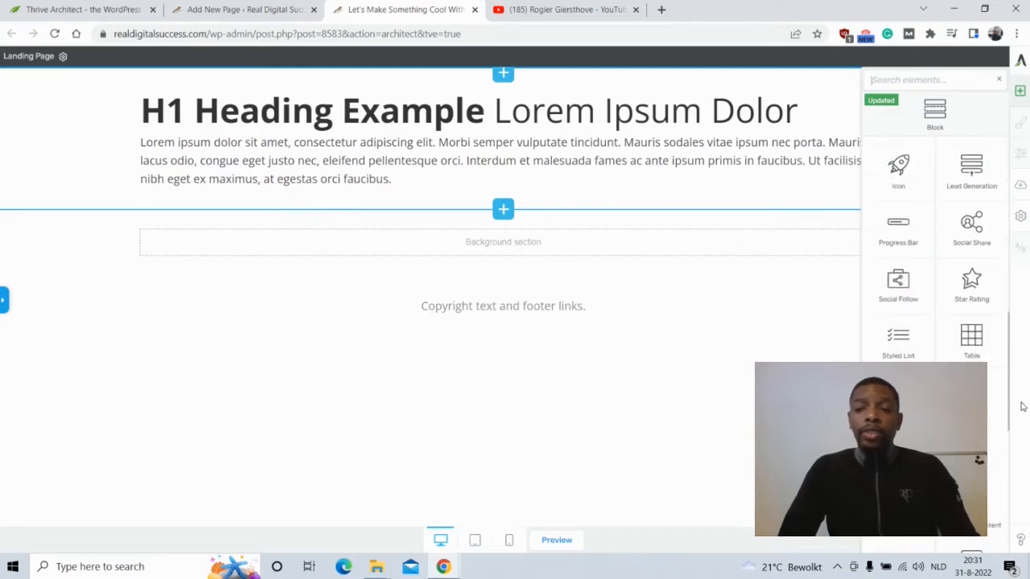
{"action": "scroll", "coordinate": [976, 298], "scroll_direction": "up", "scroll_amount": 1}
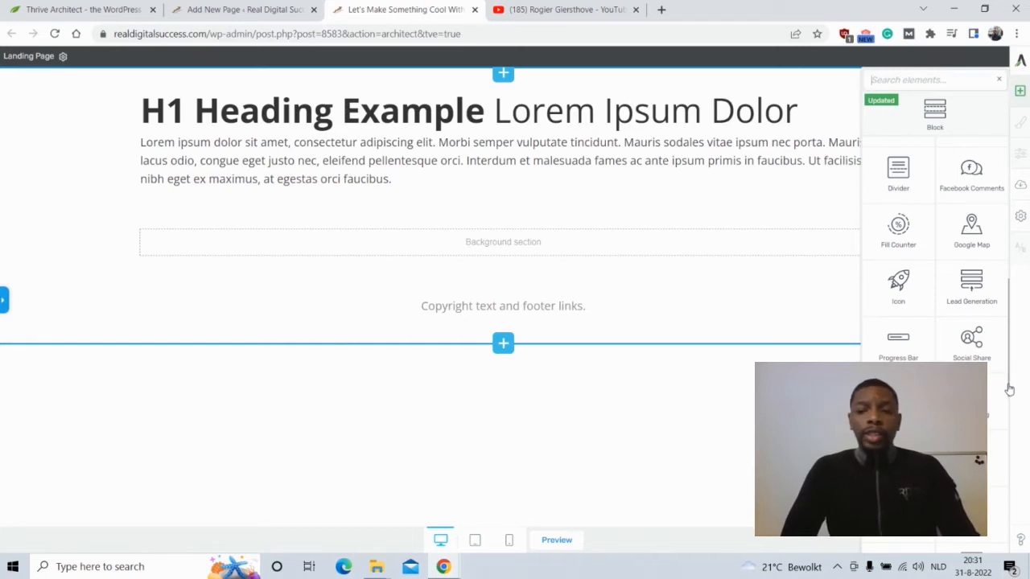
- Examine the rest of the page elements, from the Foundation items to Building Blocks such as Countdown, Lead Generation and Contact Form
{"action": "left_click_drag", "start_coordinate": [1009, 388], "coordinate": [1012, 240]}
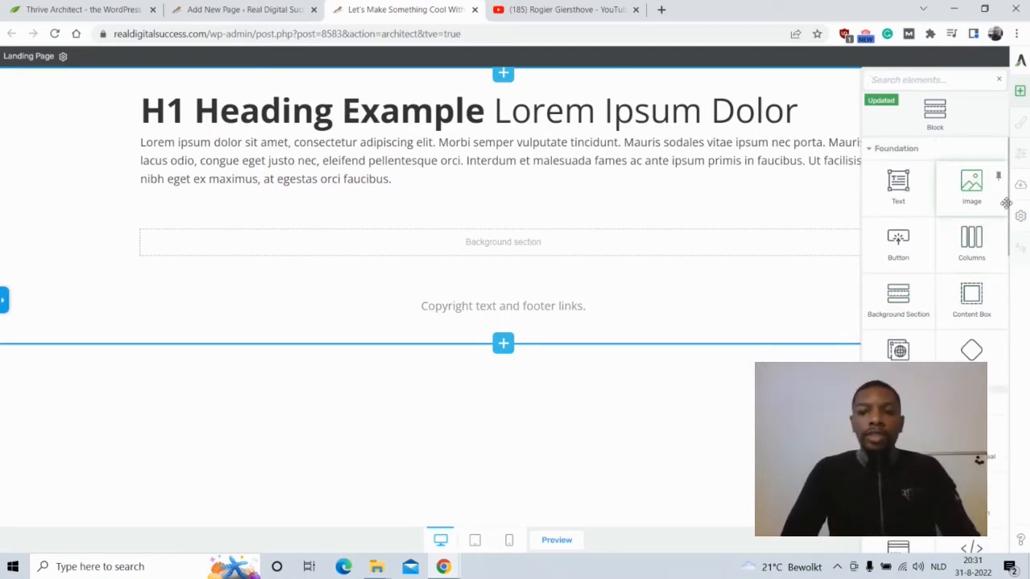
{"action": "scroll", "coordinate": [1003, 266], "scroll_direction": "down", "scroll_amount": 5}
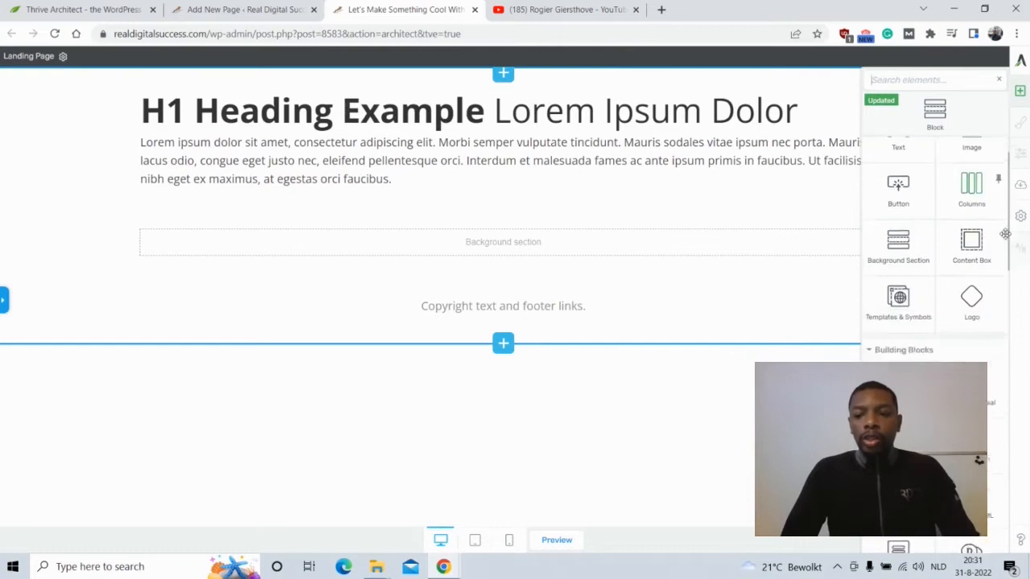
{"action": "scroll", "coordinate": [1001, 321], "scroll_direction": "up", "scroll_amount": 2}
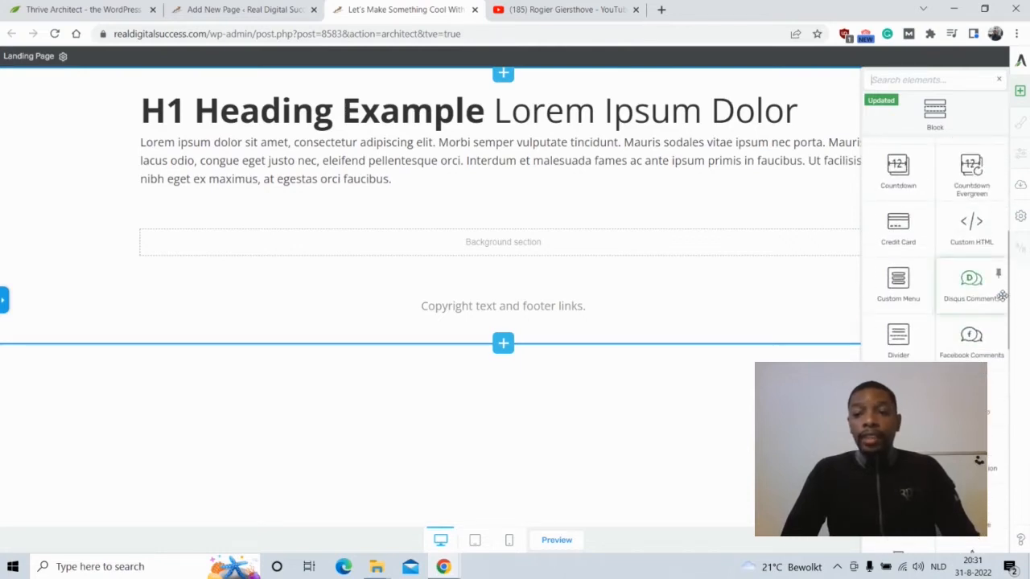
{"action": "scroll", "coordinate": [1001, 321], "scroll_direction": "down", "scroll_amount": 1}
{"action": "scroll", "coordinate": [1002, 321], "scroll_direction": "up", "scroll_amount": 5}
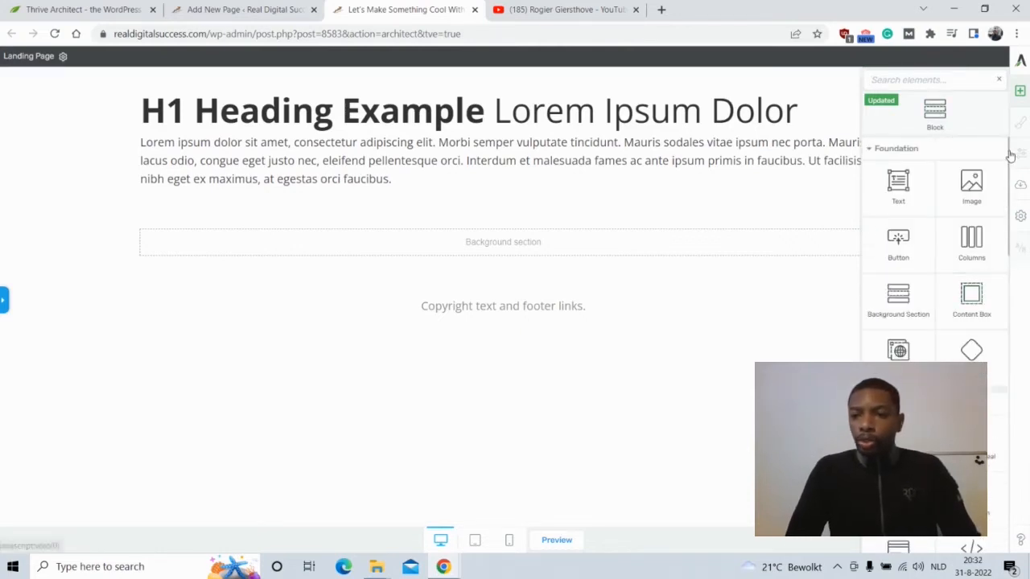
{"action": "left_click_drag", "start_coordinate": [1010, 156], "coordinate": [1017, 467]}
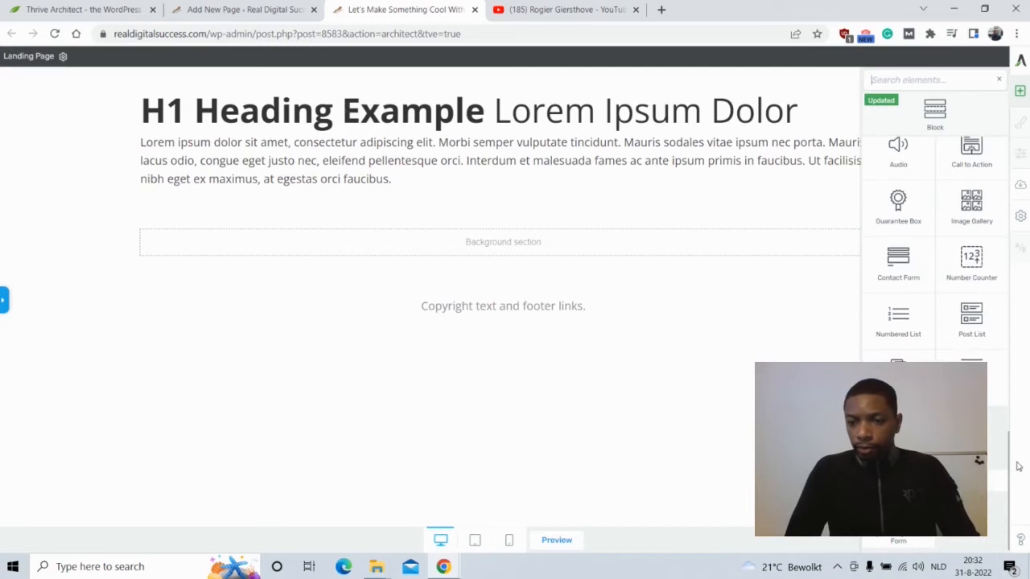
{"action": "scroll", "coordinate": [1015, 462], "scroll_direction": "up", "scroll_amount": 10}
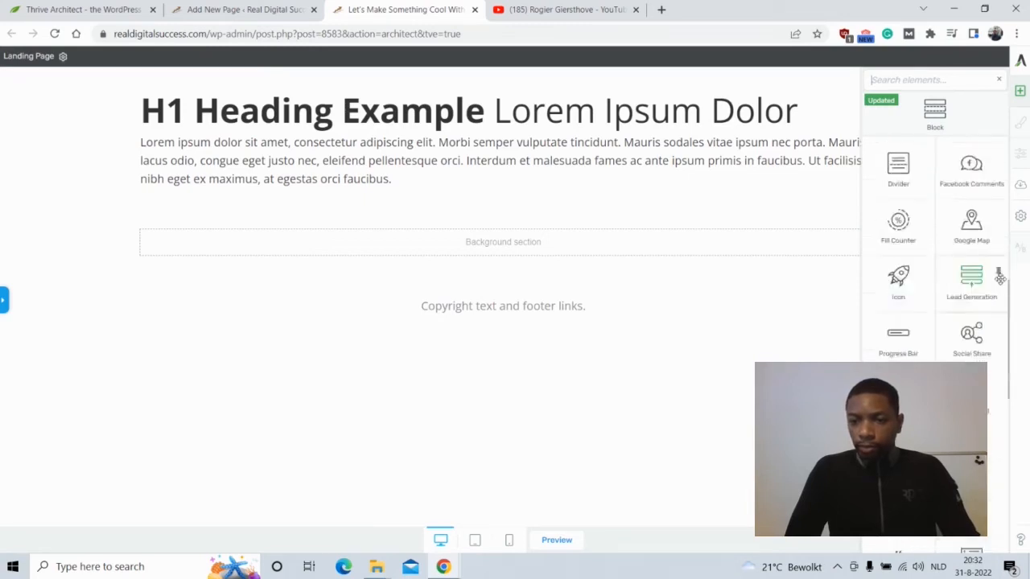
- Search the elements for "call" and add a Call to Action with the Call To Action 12 template in the empty background section
{"action": "left_click", "coordinate": [920, 79]}
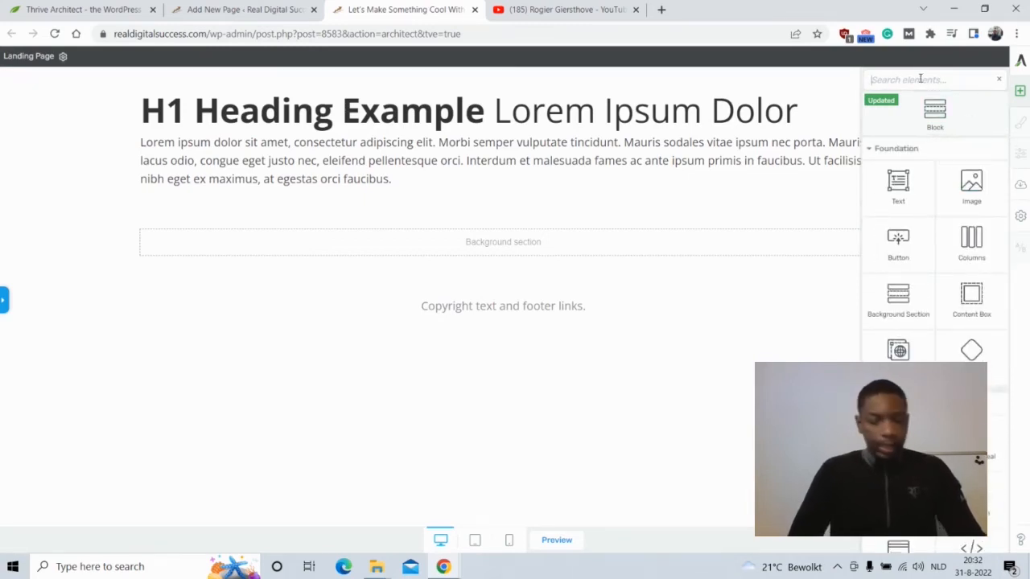
{"action": "type", "text": "ll"}
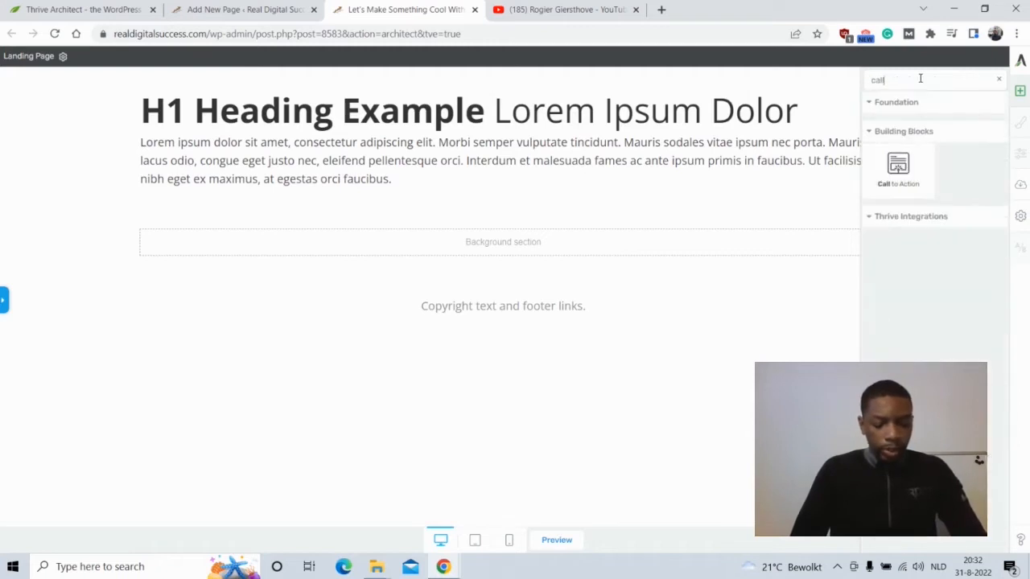
{"action": "left_click_drag", "start_coordinate": [901, 168], "coordinate": [502, 245]}
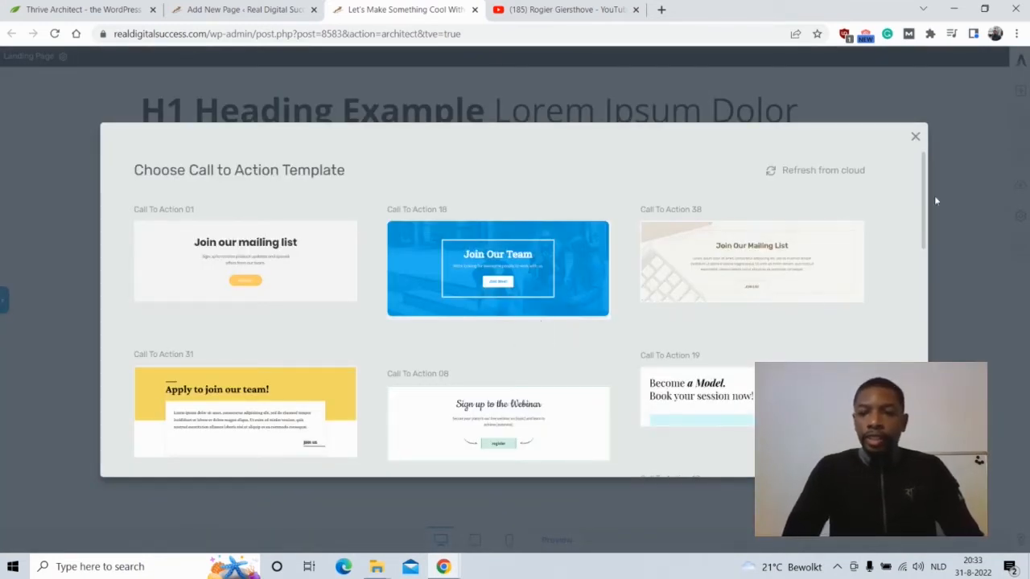
{"action": "left_click_drag", "start_coordinate": [923, 205], "coordinate": [921, 339]}
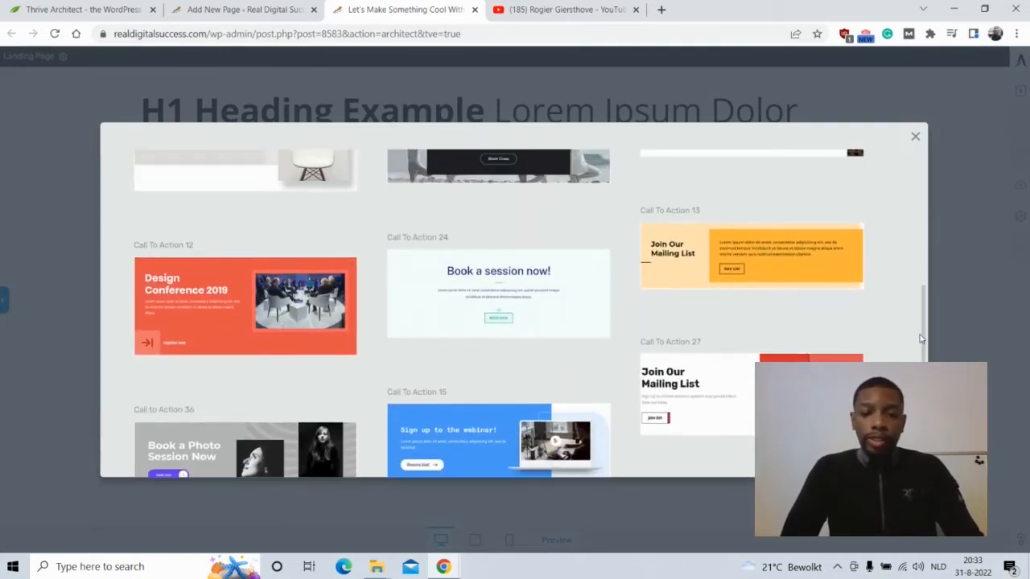
{"action": "left_click", "coordinate": [225, 304]}
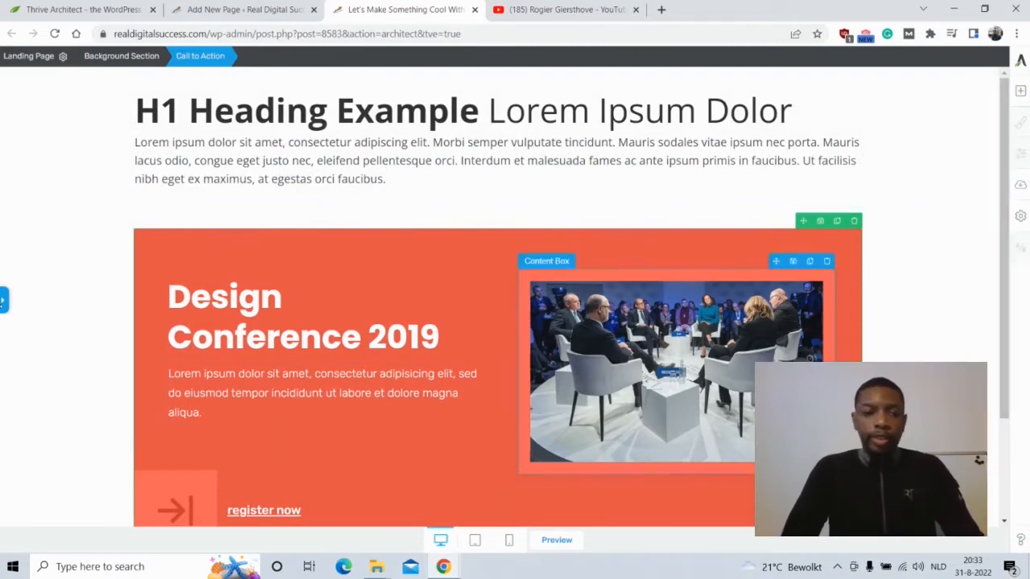
- Expand the settings sidebar and review the Main Options of the Call to Action block
{"action": "left_click", "coordinate": [5, 309]}
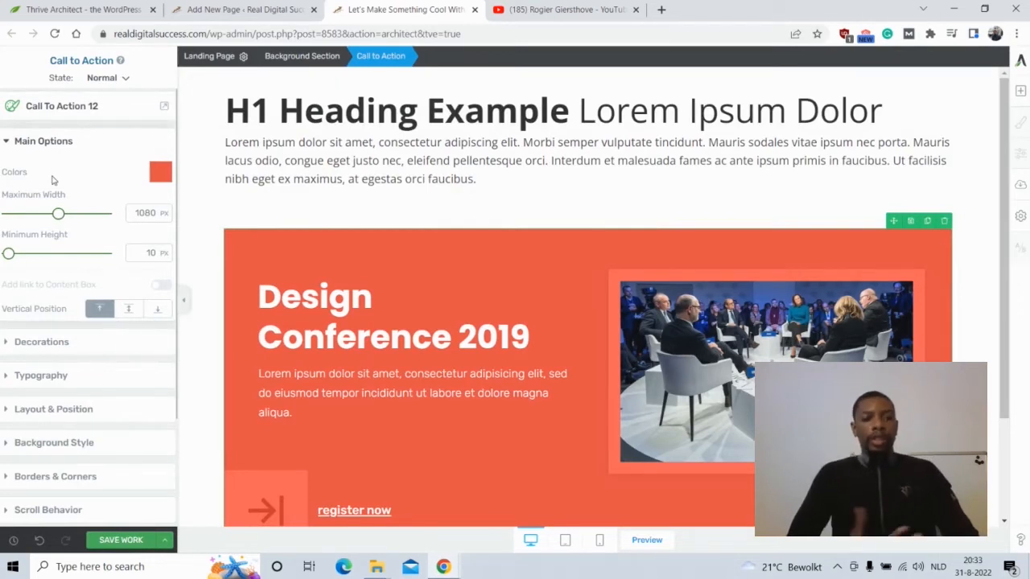
{"action": "left_click", "coordinate": [7, 142]}
{"action": "left_click", "coordinate": [7, 143]}
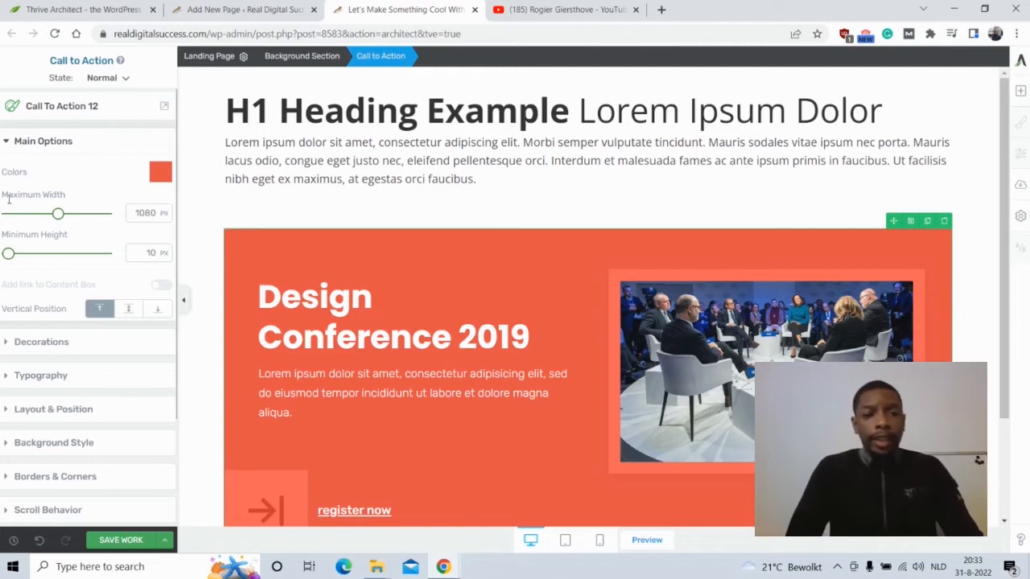
{"action": "left_click", "coordinate": [5, 142]}
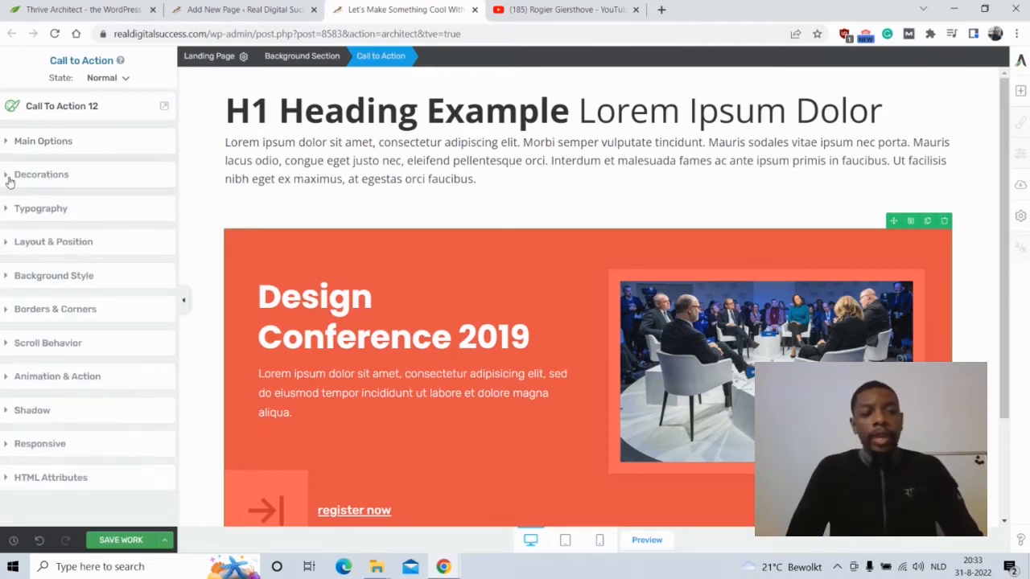
- Add a City Skyline Inverted fancy divider as decoration on the top edge of the Call to Action block
{"action": "left_click", "coordinate": [8, 177]}
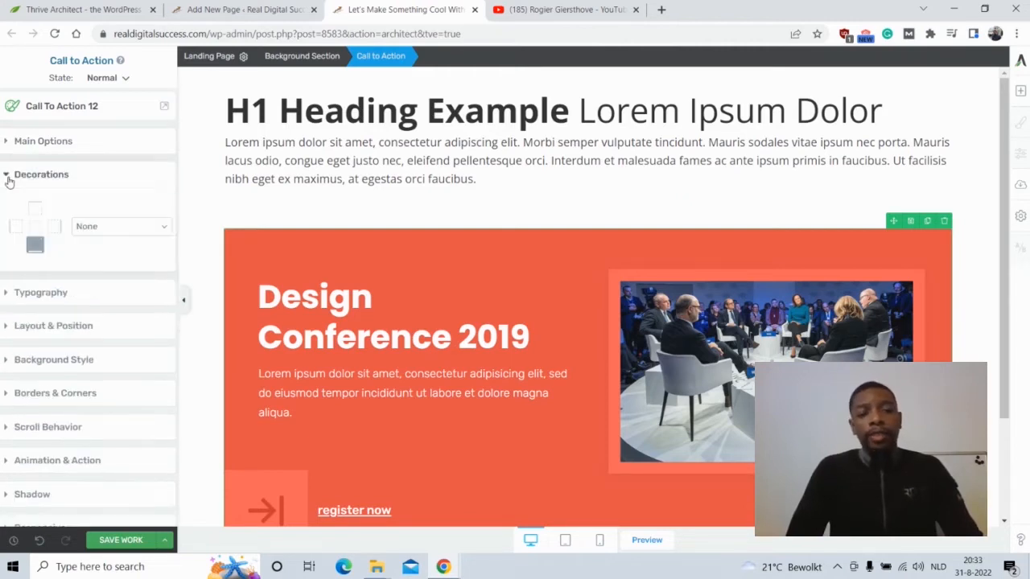
{"action": "left_click", "coordinate": [36, 211]}
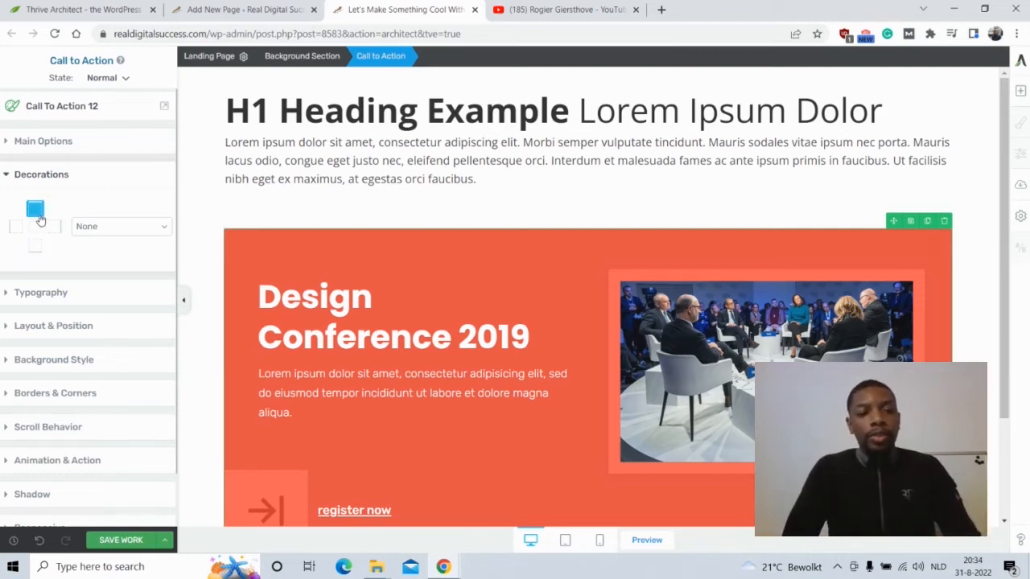
{"action": "left_click", "coordinate": [163, 231]}
{"action": "left_click", "coordinate": [126, 284]}
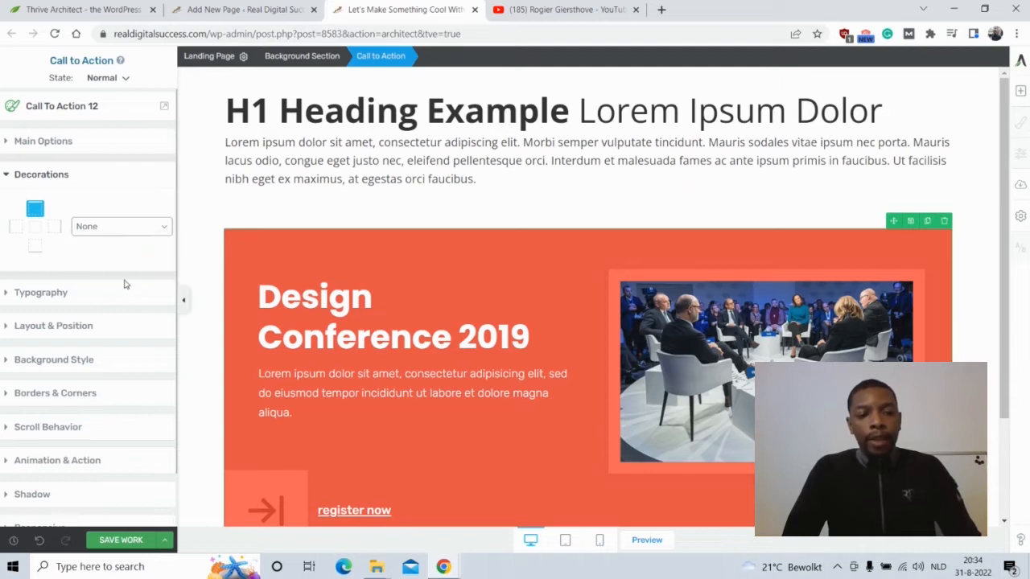
{"action": "left_click", "coordinate": [163, 280]}
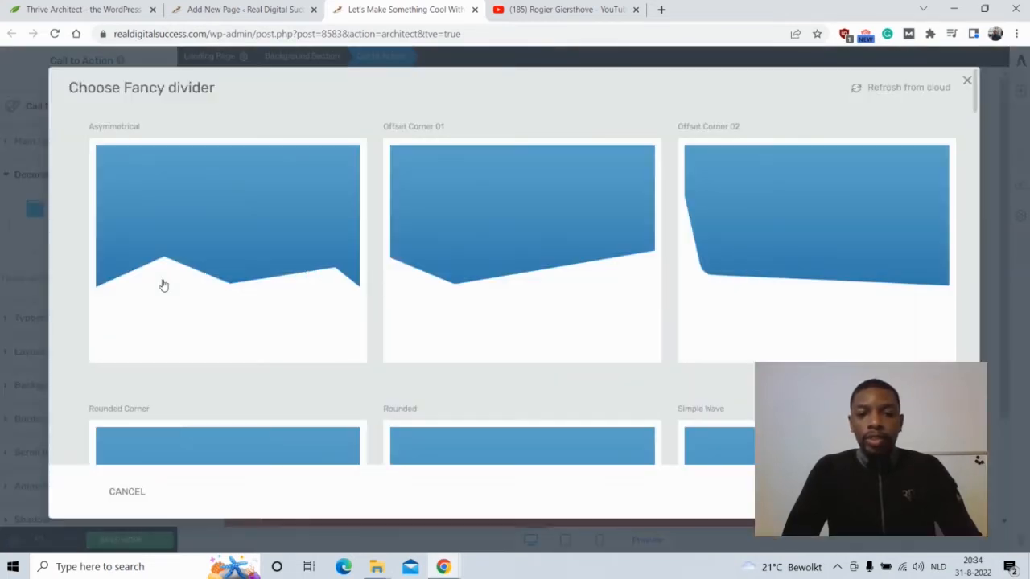
{"action": "left_click_drag", "start_coordinate": [976, 117], "coordinate": [985, 292]}
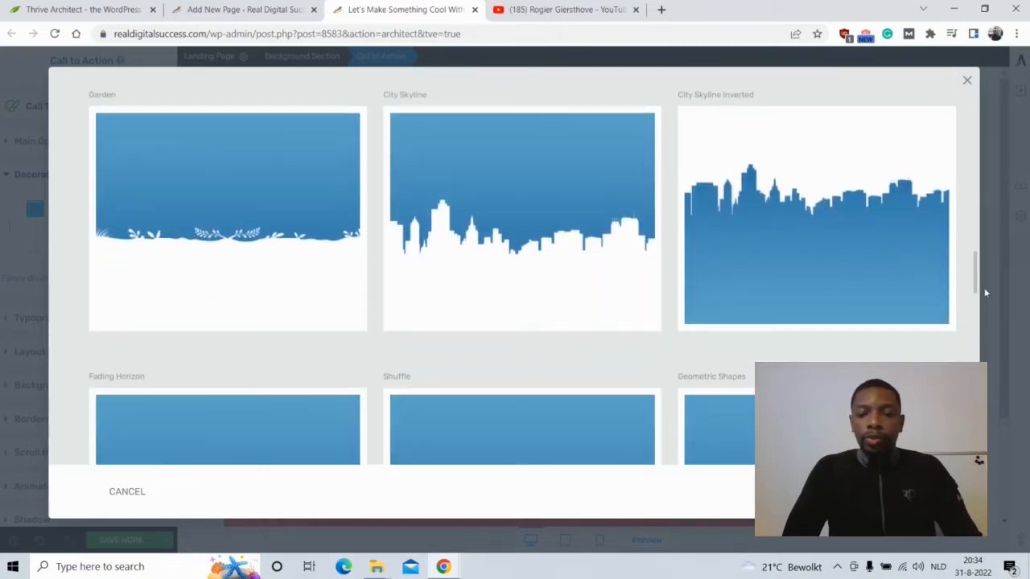
{"action": "left_click", "coordinate": [838, 236]}
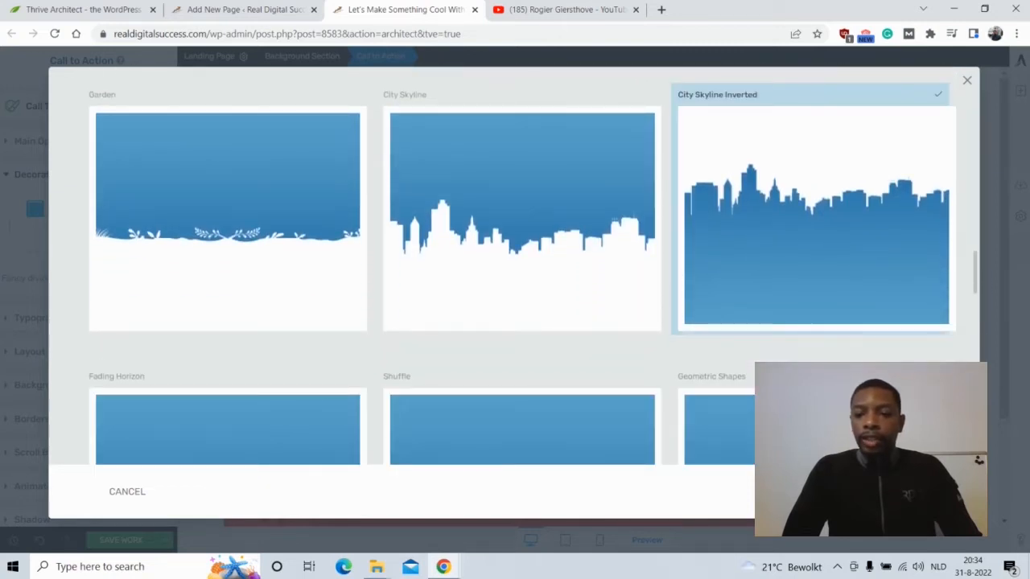
{"action": "left_click", "coordinate": [900, 491]}
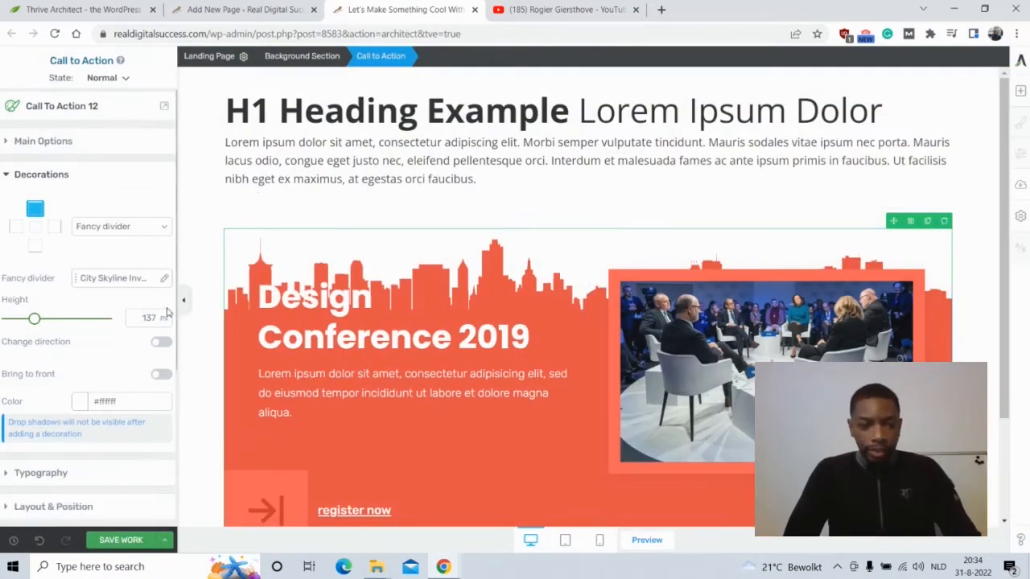
- Remove the fancy divider from the Call to Action block by setting its top decoration to None
{"action": "left_click", "coordinate": [191, 335]}
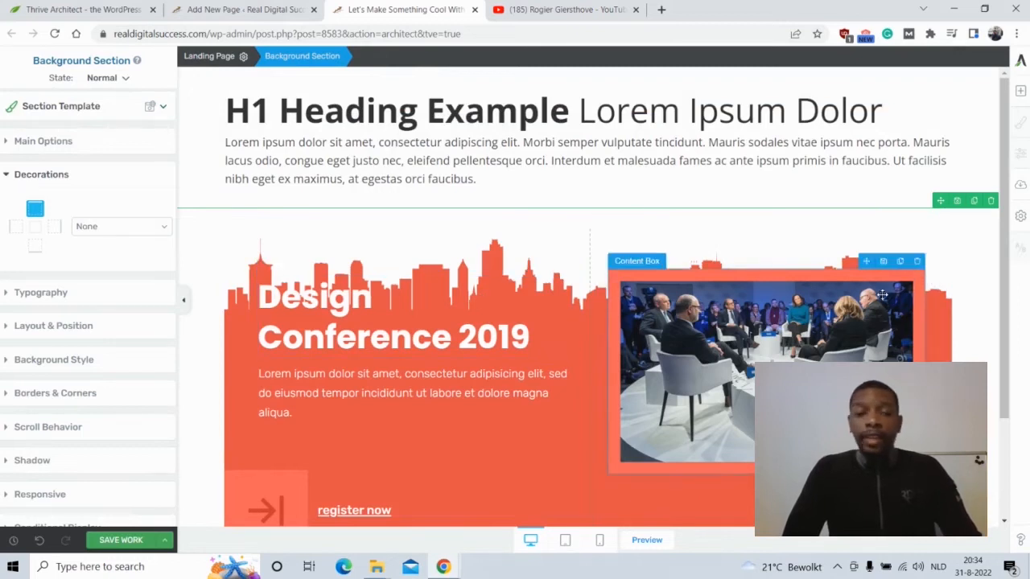
{"action": "left_click", "coordinate": [165, 229]}
{"action": "left_click", "coordinate": [99, 284]}
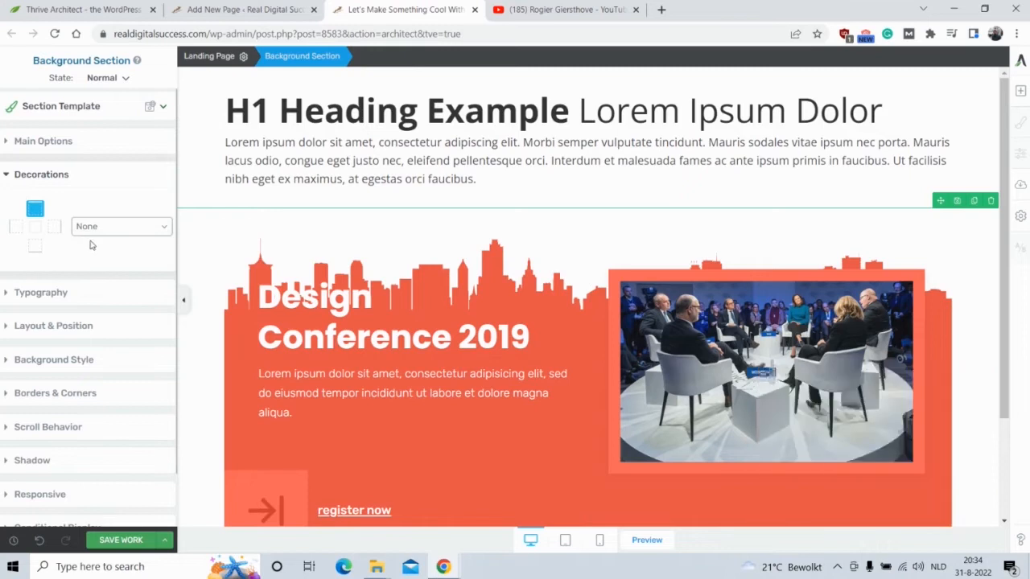
{"action": "left_click", "coordinate": [140, 229]}
{"action": "left_click", "coordinate": [121, 237]}
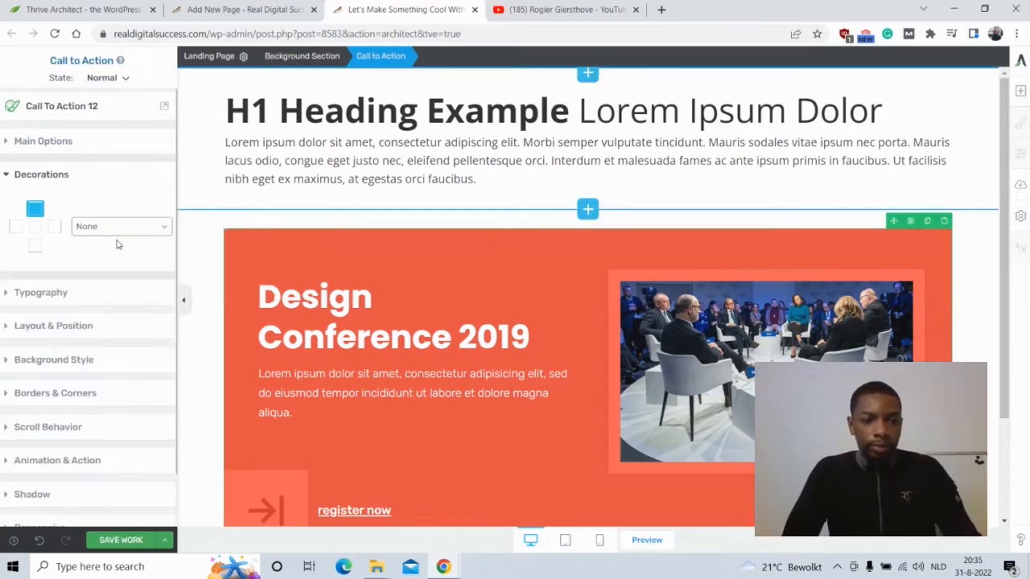
- Select the background section around the Call to Action and review its Typography options
{"action": "left_click", "coordinate": [195, 375]}
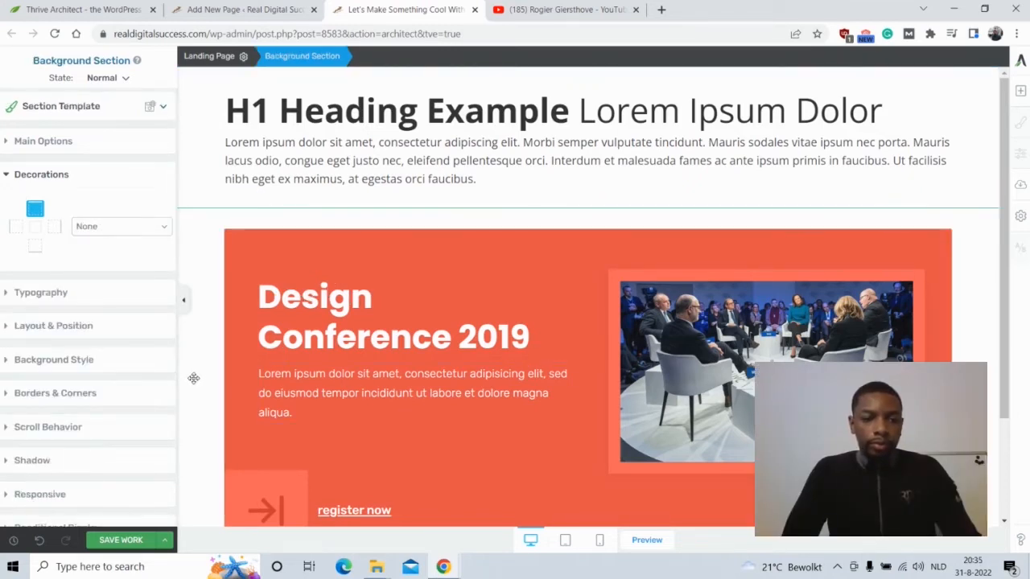
{"action": "left_click", "coordinate": [5, 174]}
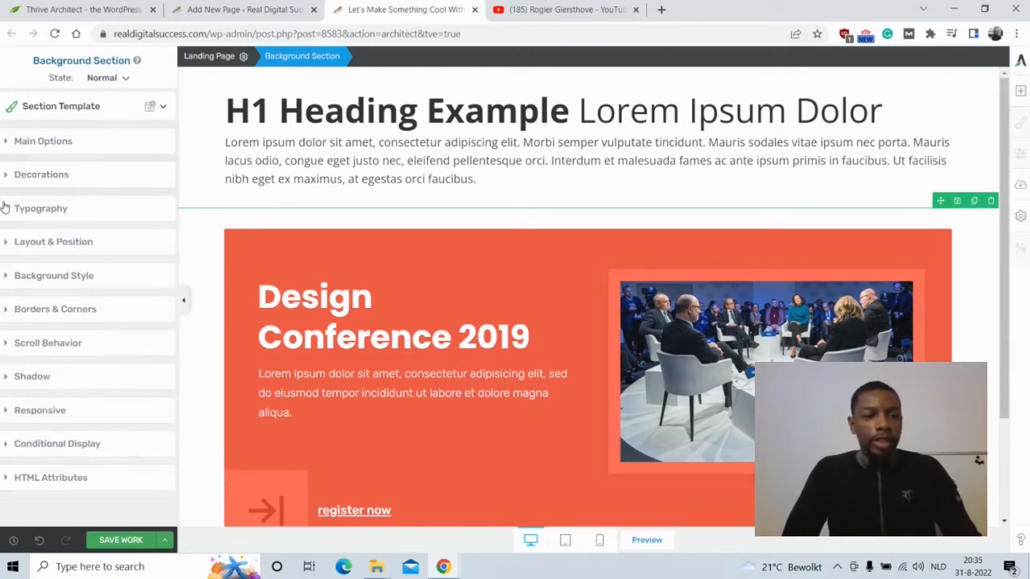
{"action": "left_click", "coordinate": [6, 209]}
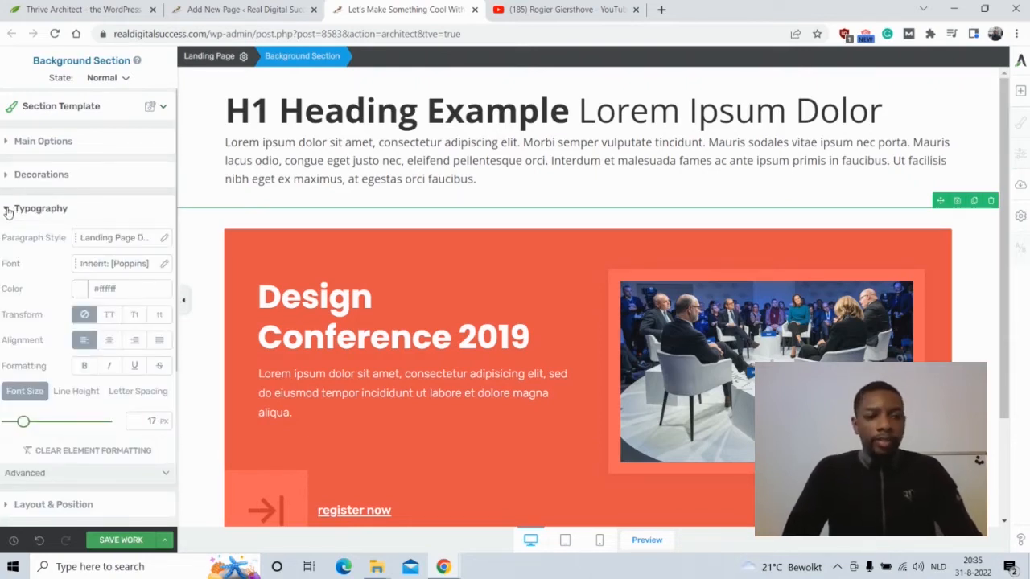
{"action": "left_click", "coordinate": [7, 210]}
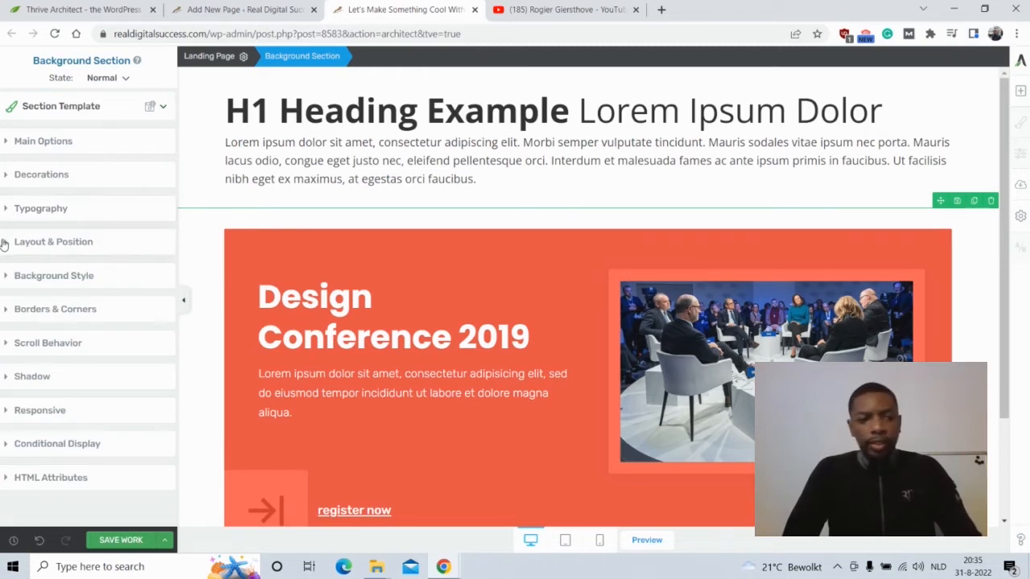
- Try a 30 px top margin on the background section and reset it to 0, with the top padding at 30 px
{"action": "left_click", "coordinate": [4, 242]}
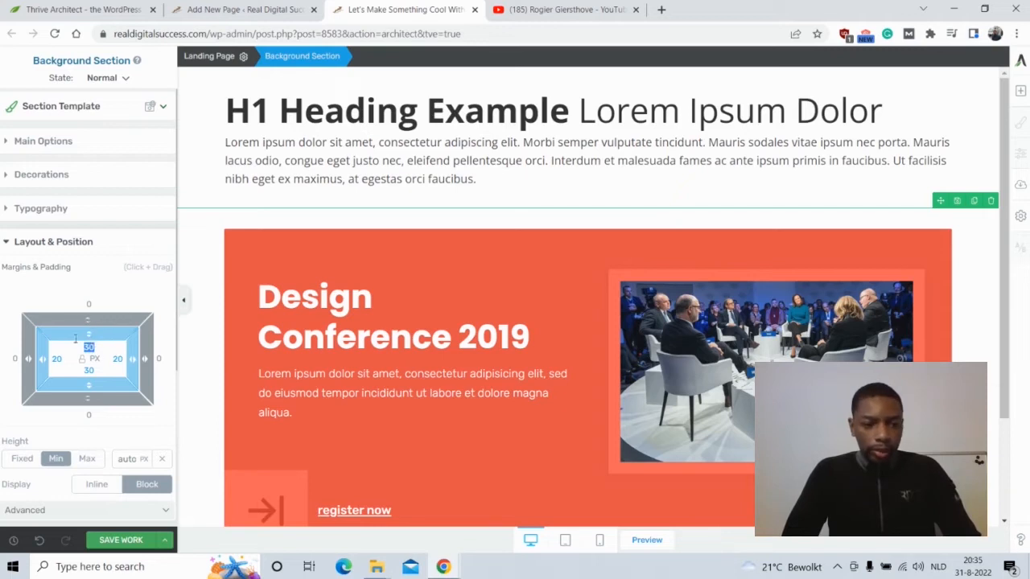
{"action": "mouse_move", "coordinate": [90, 334]}
{"action": "left_mouse_down"}
{"action": "mouse_move", "coordinate": [88, 310]}
{"action": "mouse_move", "coordinate": [91, 335]}
{"action": "left_mouse_up"}
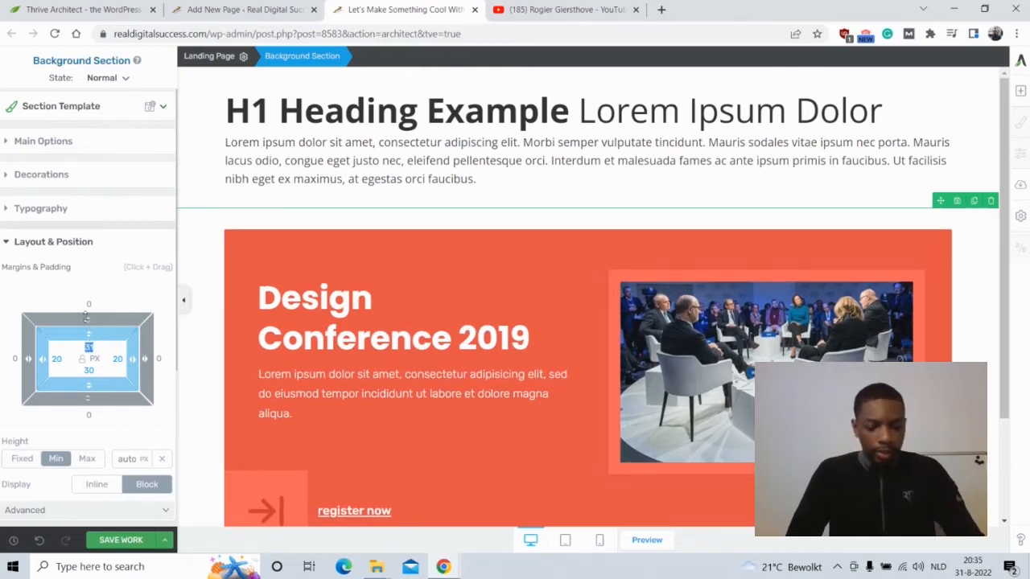
{"action": "type", "text": "30"}
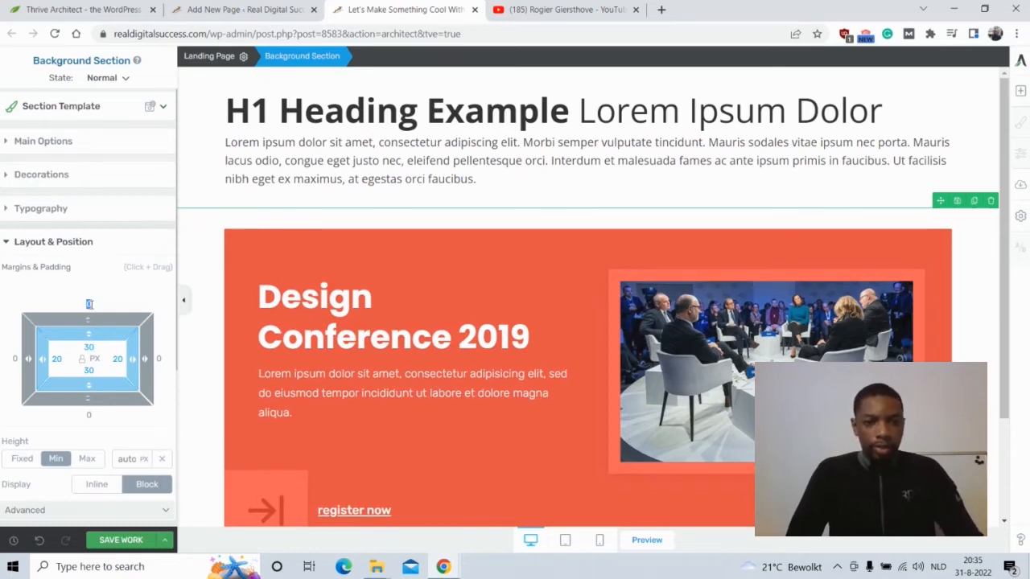
{"action": "type", "text": "30"}
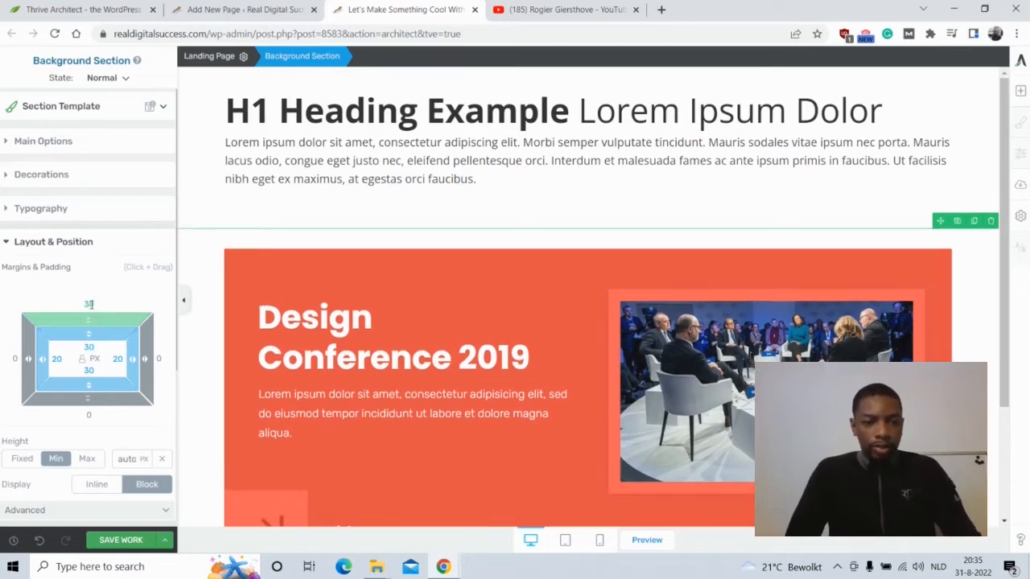
{"action": "key", "text": "BackSpace"}
{"action": "key", "text": "BackSpace"}
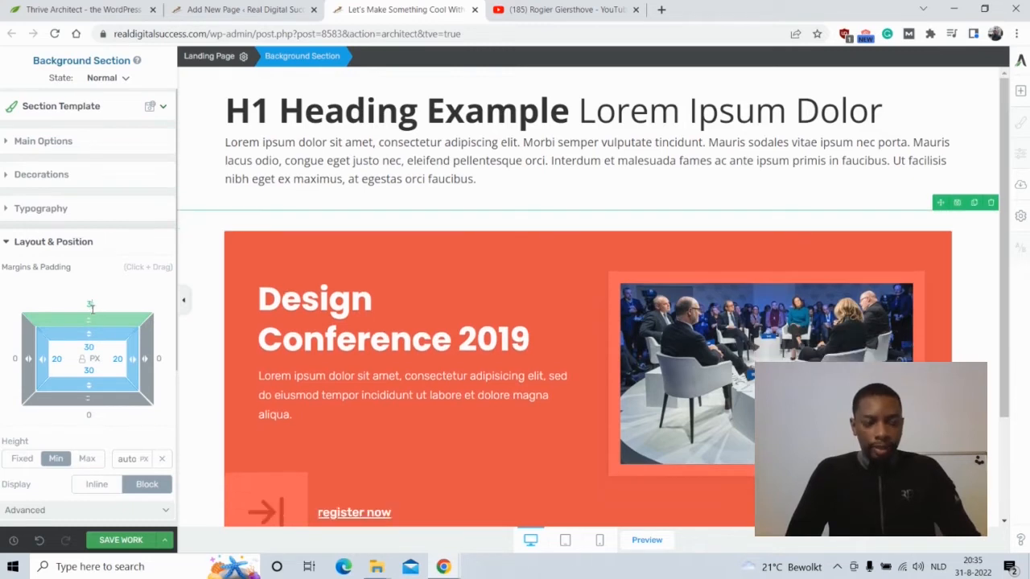
{"action": "type", "text": "0"}
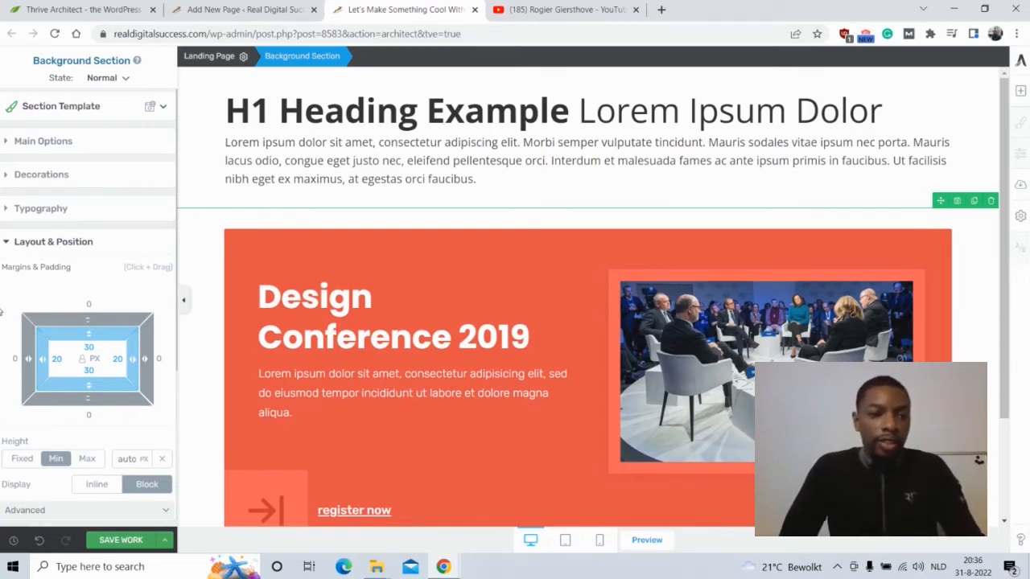
{"action": "left_click", "coordinate": [8, 244]}
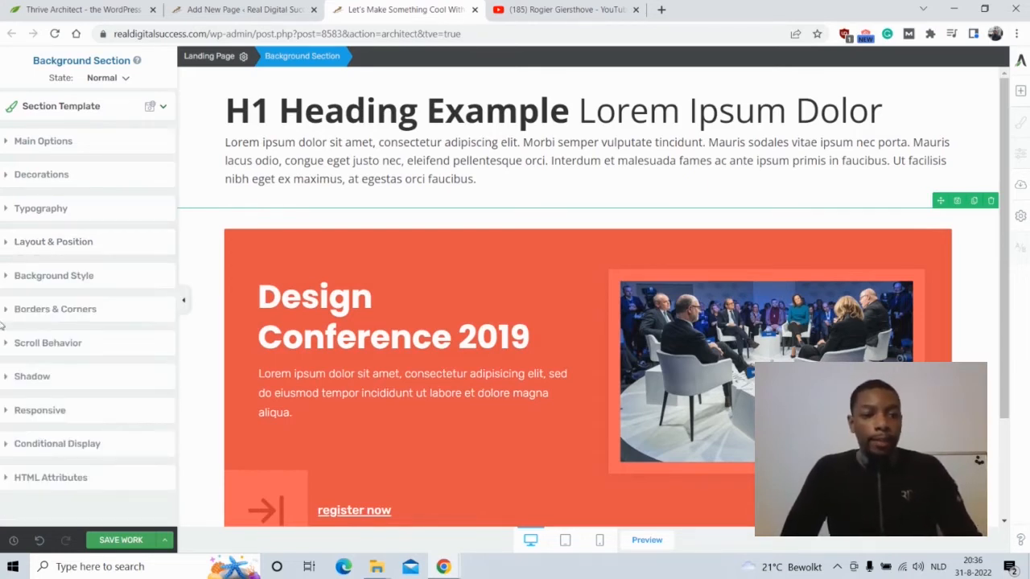
- Look over the background section's Background Style options and try an 11 px solid border around it, removing the border again
{"action": "left_click", "coordinate": [6, 277]}
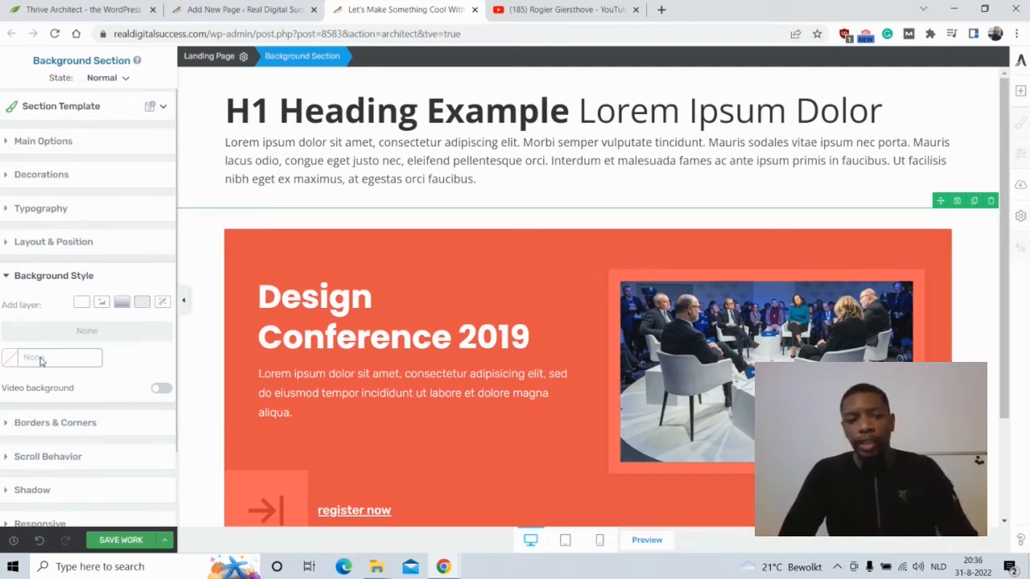
{"action": "left_click", "coordinate": [5, 277]}
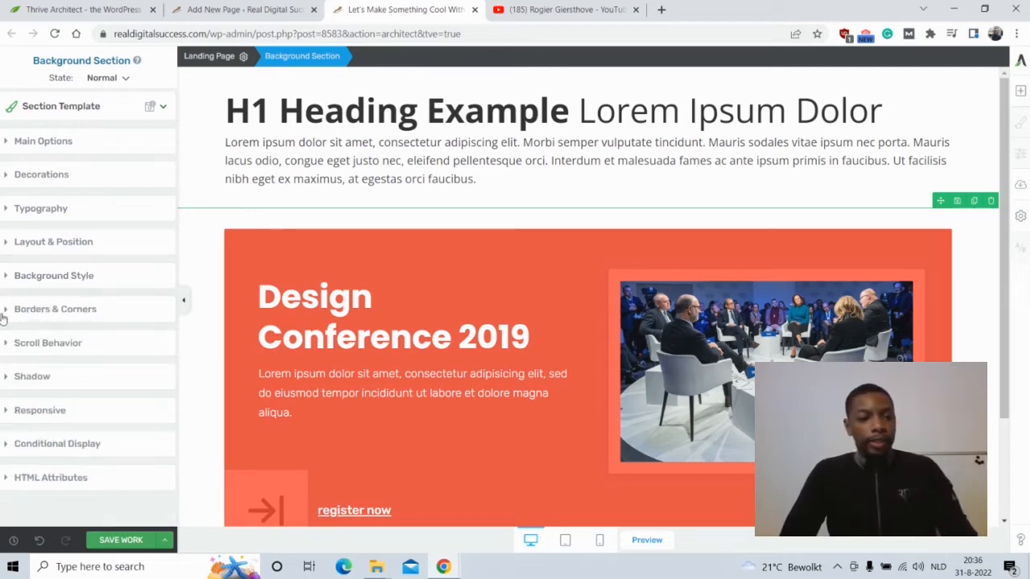
{"action": "left_click", "coordinate": [6, 312]}
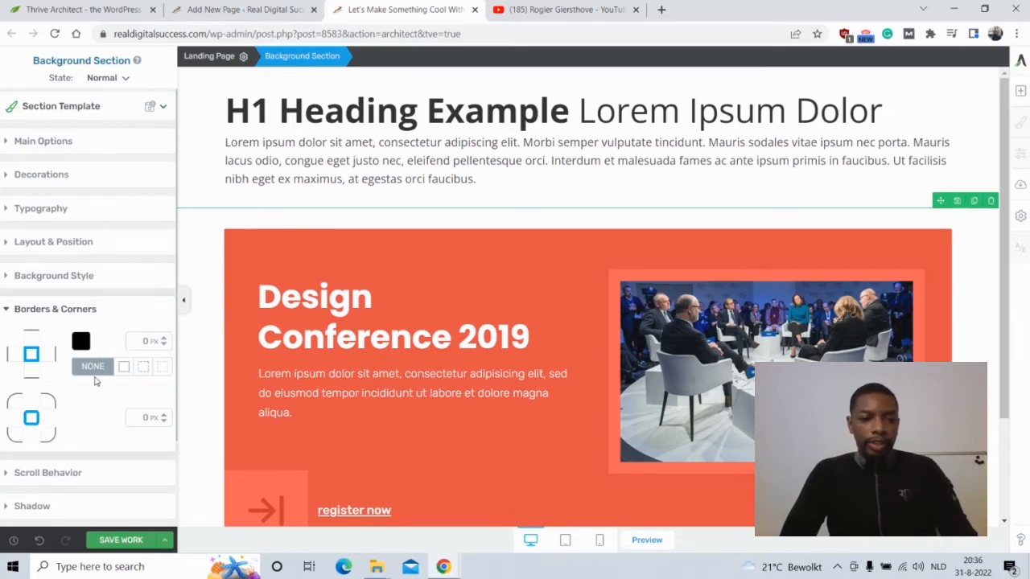
{"action": "left_click", "coordinate": [123, 367]}
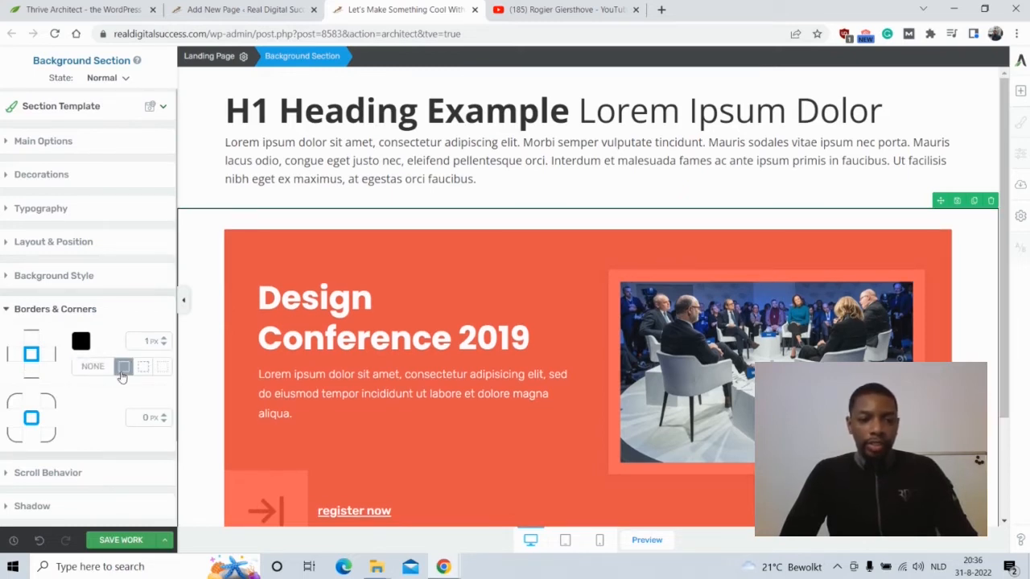
{"action": "mouse_move", "coordinate": [163, 342]}
{"action": "left_mouse_down"}
{"action": "mouse_move", "coordinate": [166, 309]}
{"action": "mouse_move", "coordinate": [165, 349]}
{"action": "mouse_move", "coordinate": [168, 325]}
{"action": "left_mouse_up"}
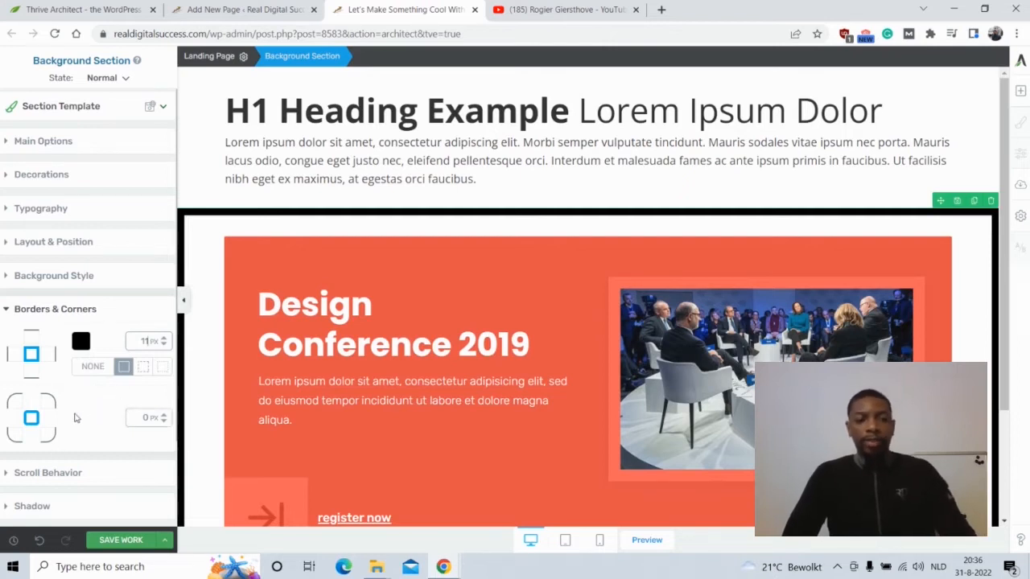
{"action": "left_click", "coordinate": [50, 406]}
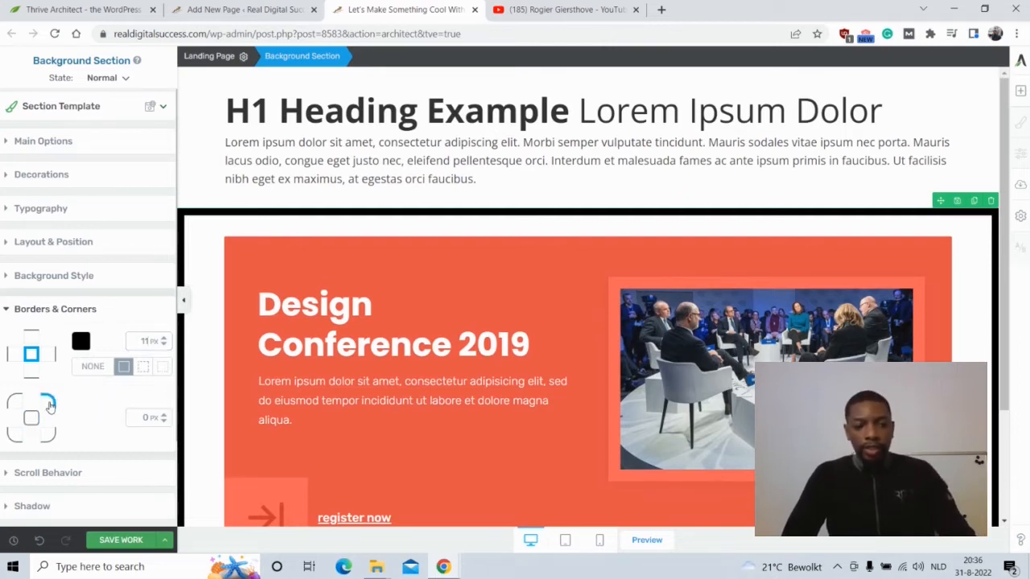
{"action": "mouse_move", "coordinate": [164, 422]}
{"action": "left_mouse_down"}
{"action": "mouse_move", "coordinate": [170, 360]}
{"action": "mouse_move", "coordinate": [169, 432]}
{"action": "left_mouse_up"}
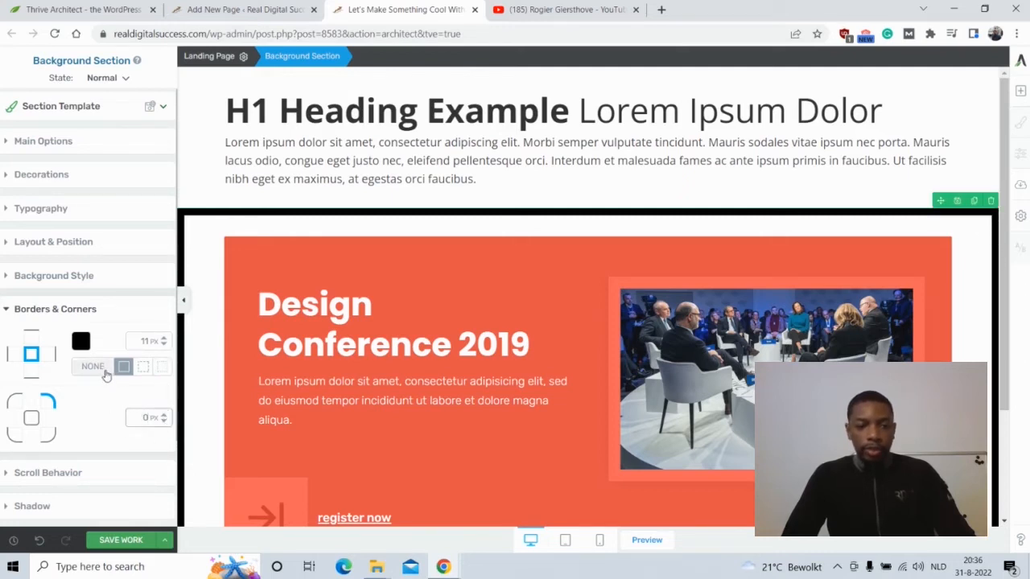
{"action": "left_click", "coordinate": [93, 367]}
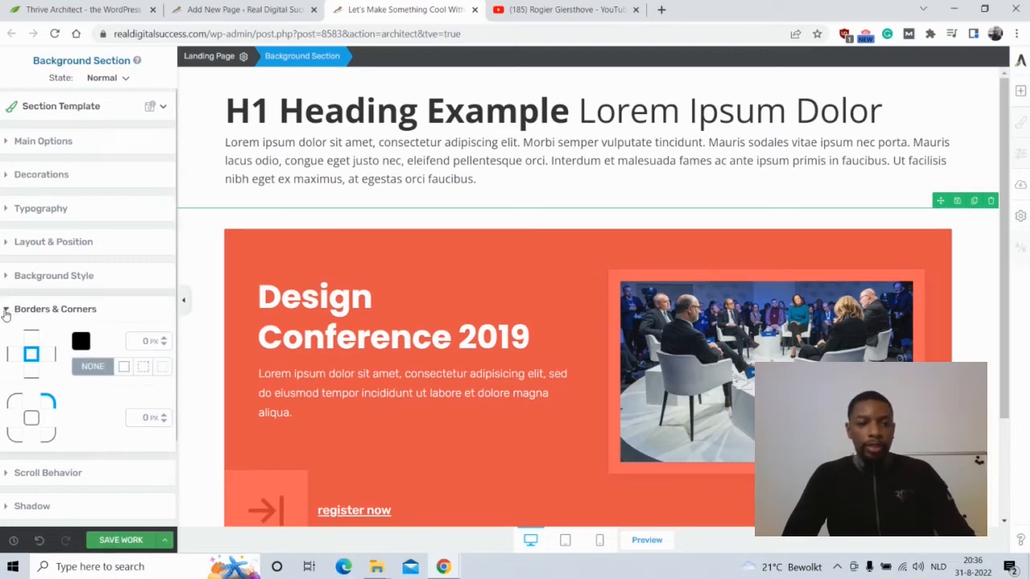
{"action": "left_click", "coordinate": [5, 314]}
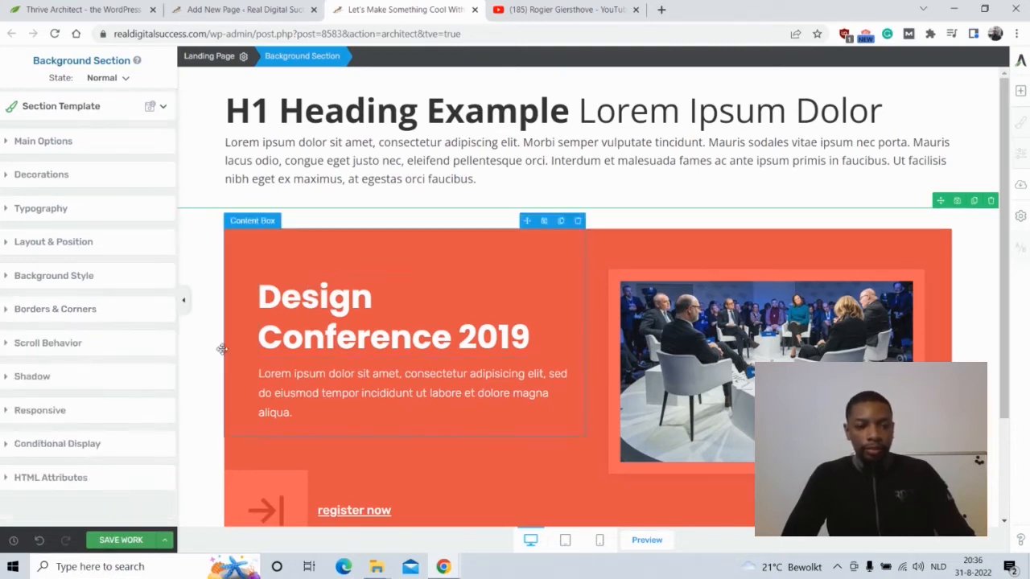
- Review the background section's Scroll Behavior options and apply a drop shadow to it with the distance set to 47 px
{"action": "left_click", "coordinate": [7, 344]}
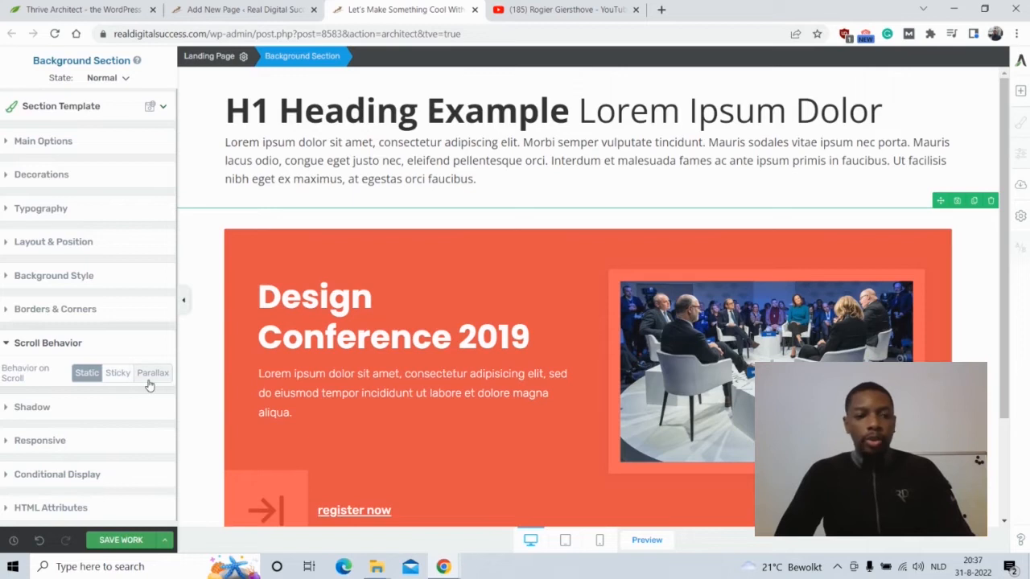
{"action": "left_click", "coordinate": [9, 348]}
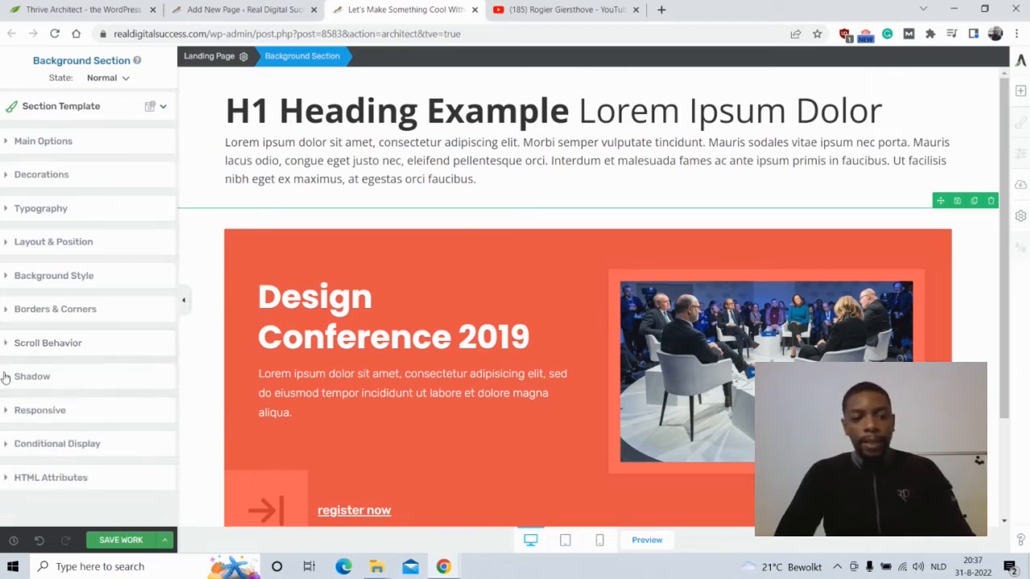
{"action": "left_click", "coordinate": [6, 375]}
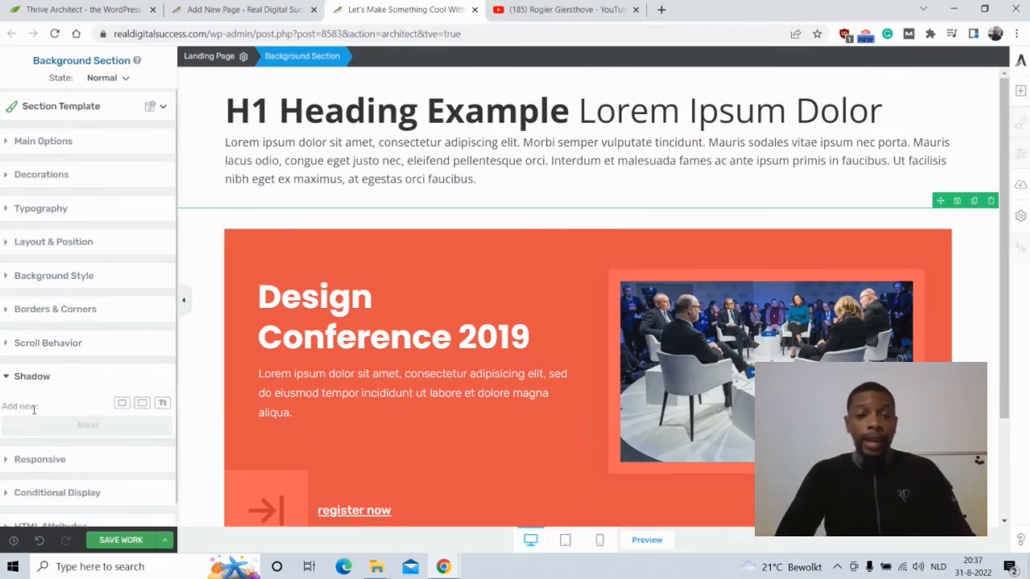
{"action": "left_click", "coordinate": [141, 403]}
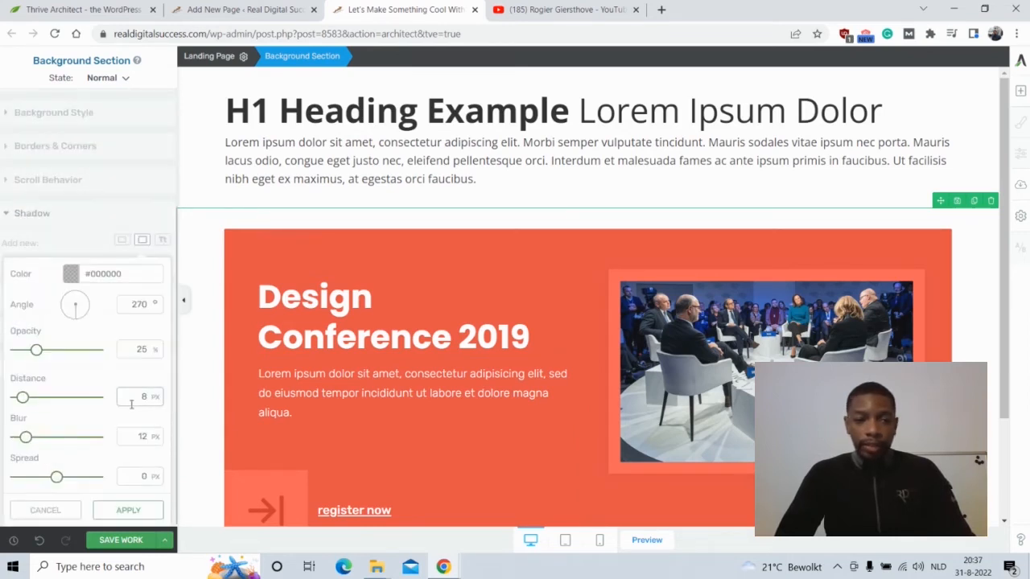
{"action": "scroll", "coordinate": [929, 347], "scroll_direction": "down", "scroll_amount": 1}
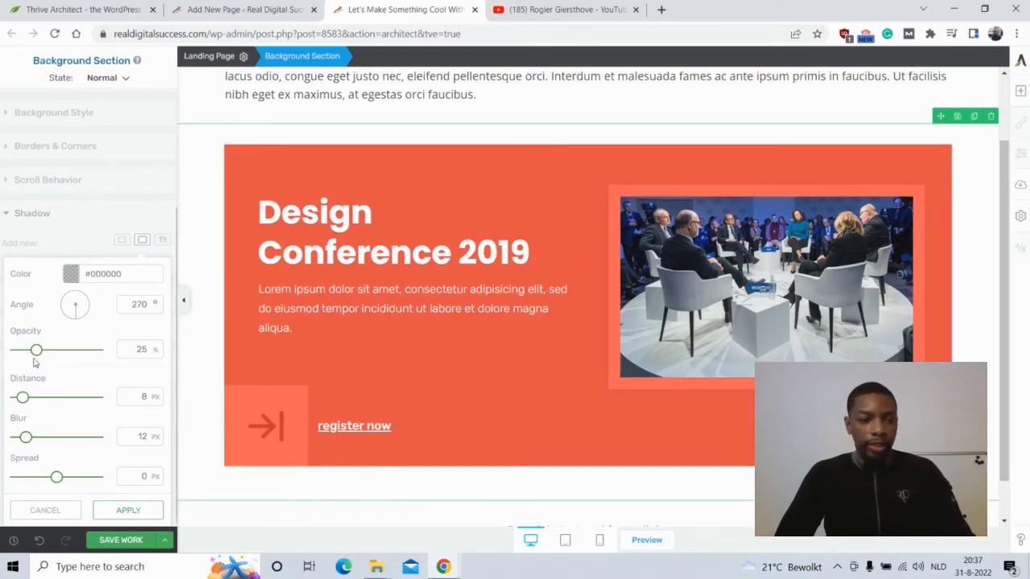
{"action": "left_click_drag", "start_coordinate": [22, 400], "coordinate": [53, 398]}
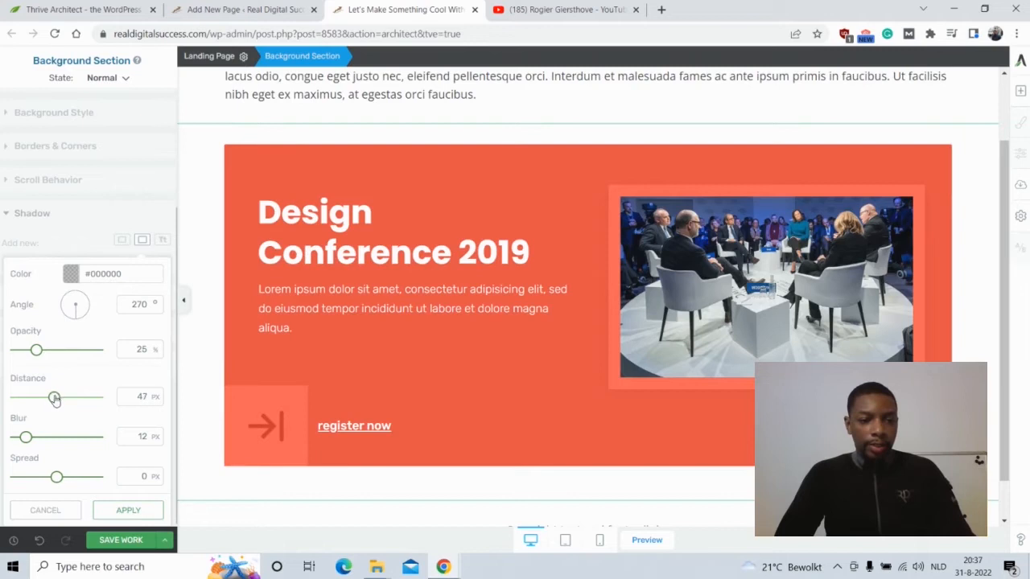
{"action": "left_click", "coordinate": [129, 510]}
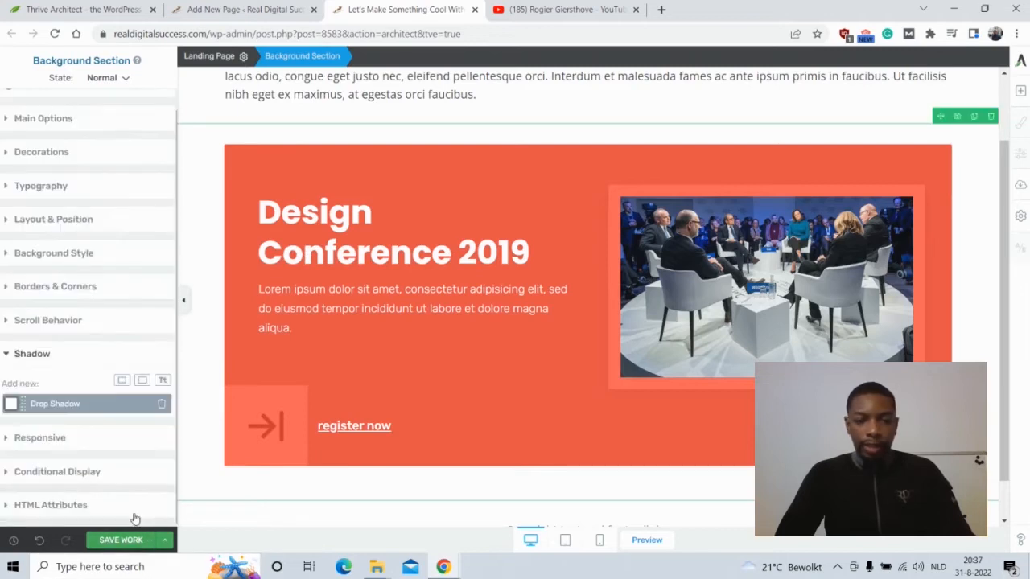
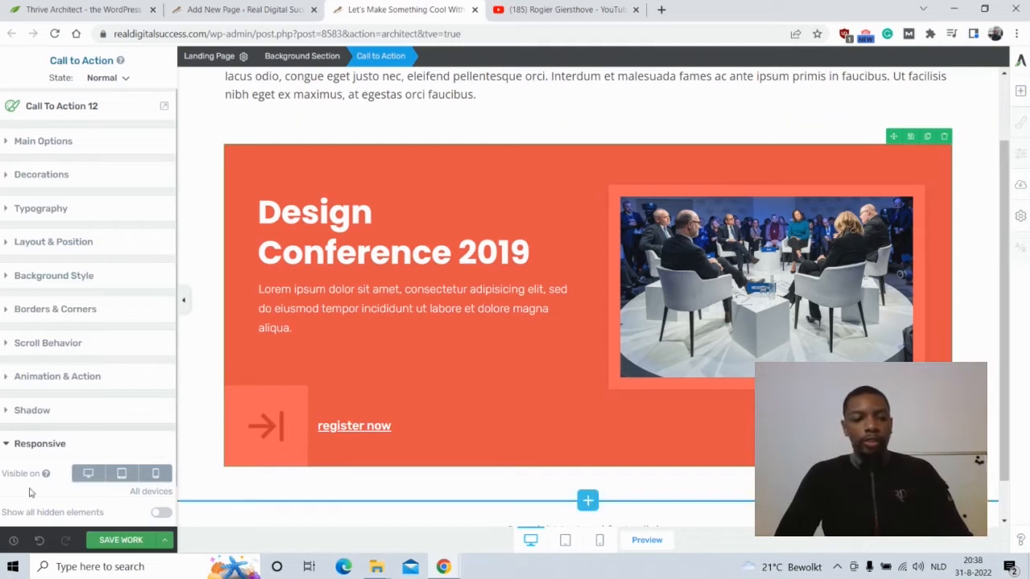
- Review the Responsive and HTML Attributes options of the Call to Action block
{"action": "left_click", "coordinate": [8, 445]}
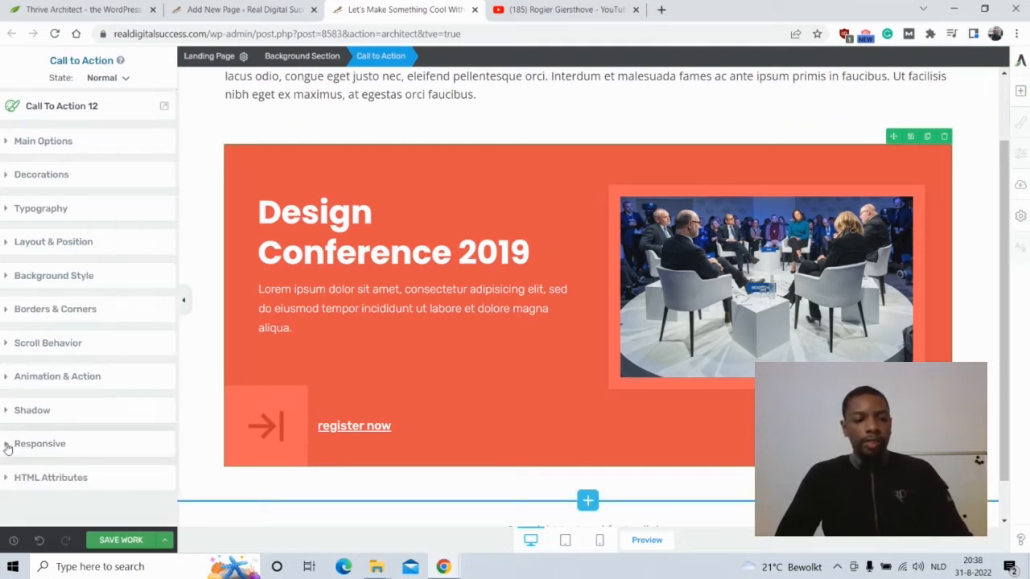
{"action": "left_click", "coordinate": [9, 481]}
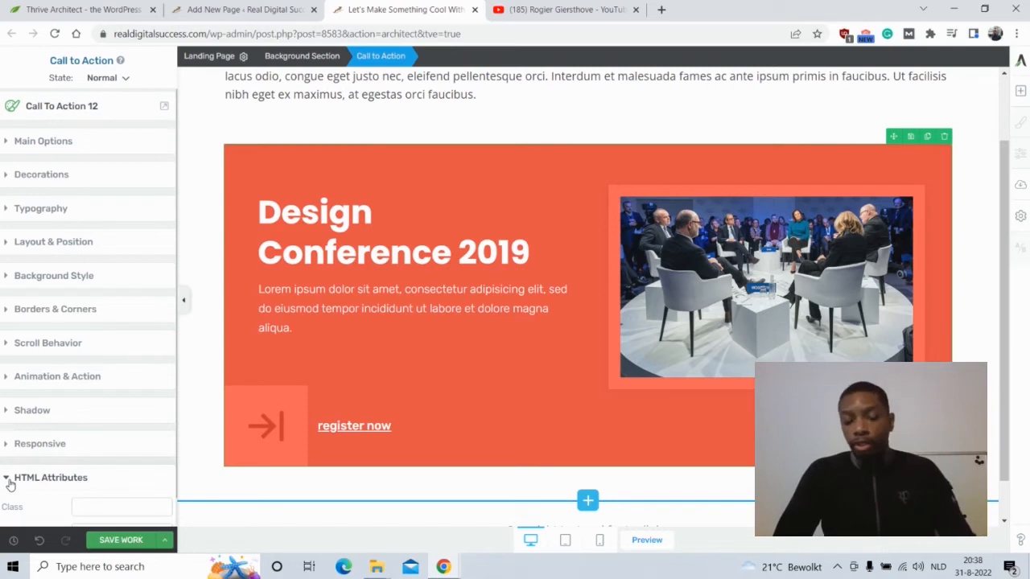
{"action": "left_click", "coordinate": [6, 479]}
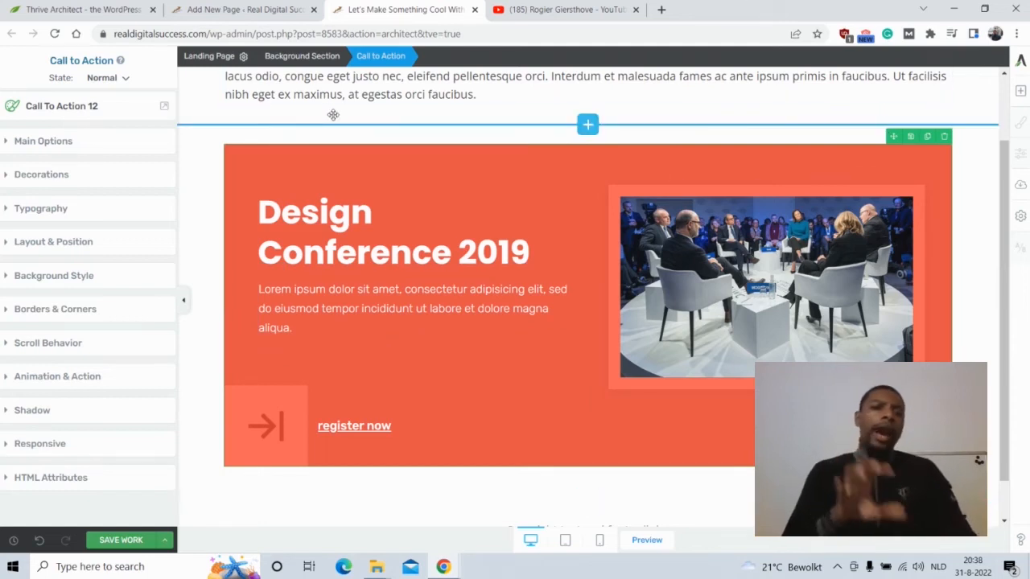
- Delete the Call to Action block with its contents from the background section and save the page
{"action": "left_click", "coordinate": [942, 138]}
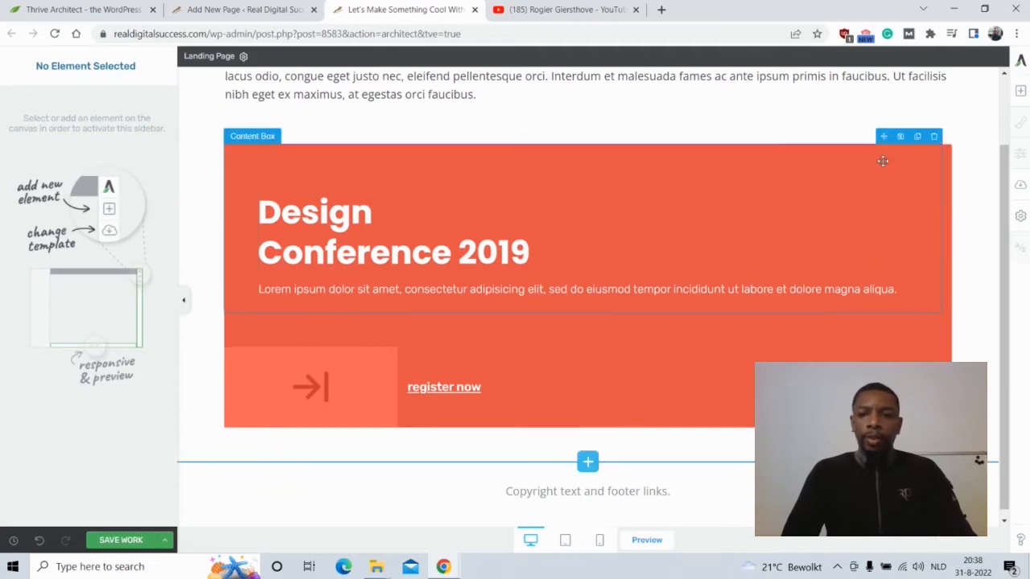
{"action": "left_click", "coordinate": [943, 137]}
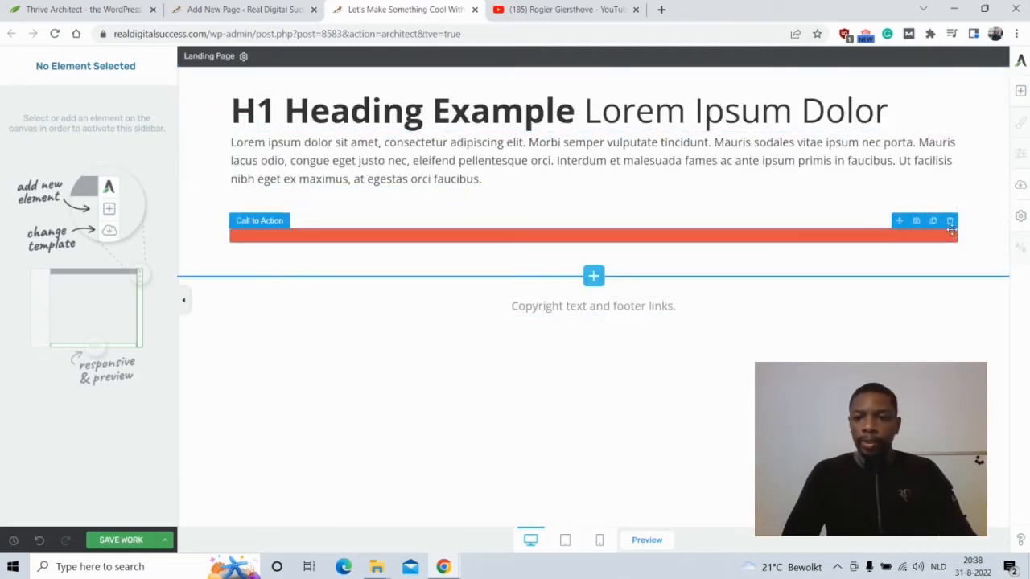
{"action": "left_click", "coordinate": [950, 221]}
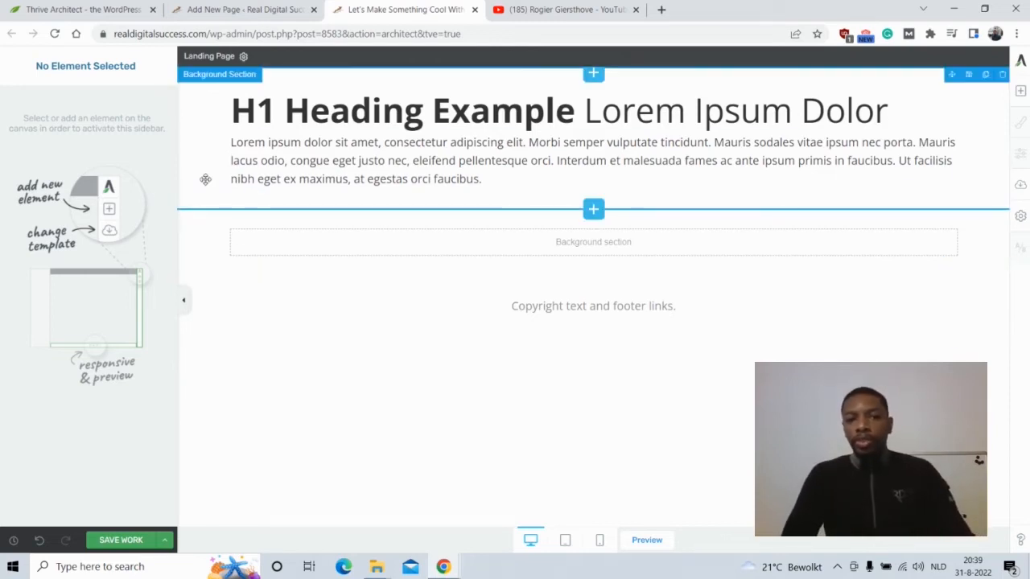
{"action": "left_click", "coordinate": [206, 178]}
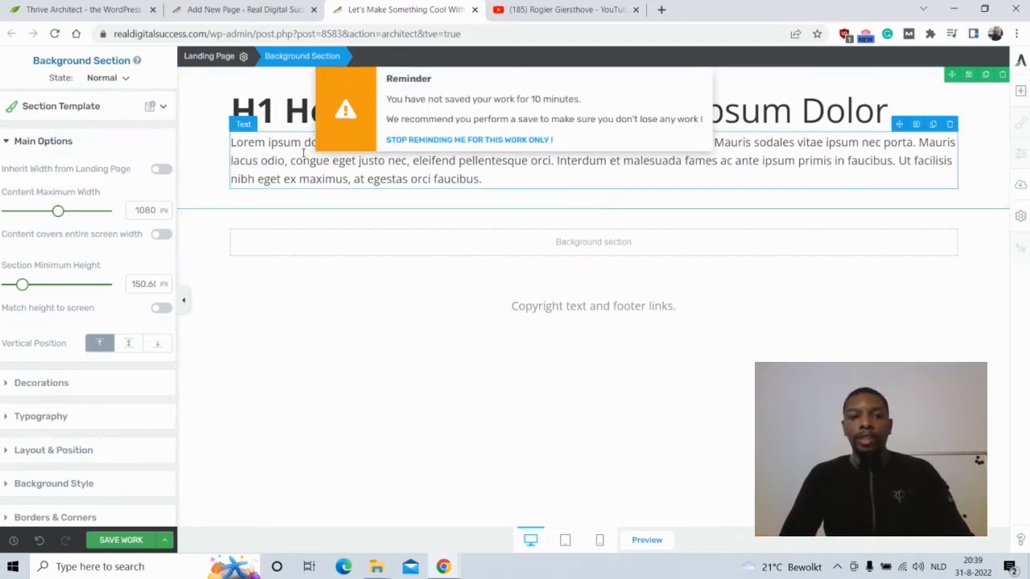
{"action": "left_click", "coordinate": [123, 544]}
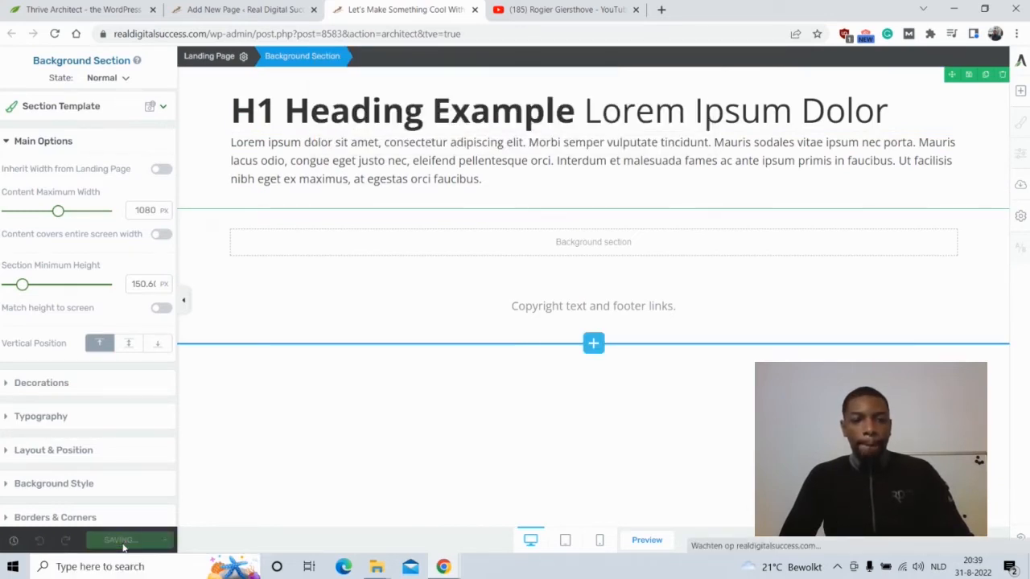
- Select the background section around the H1 heading and set its background color to black, #000000
{"action": "left_click", "coordinate": [561, 120]}
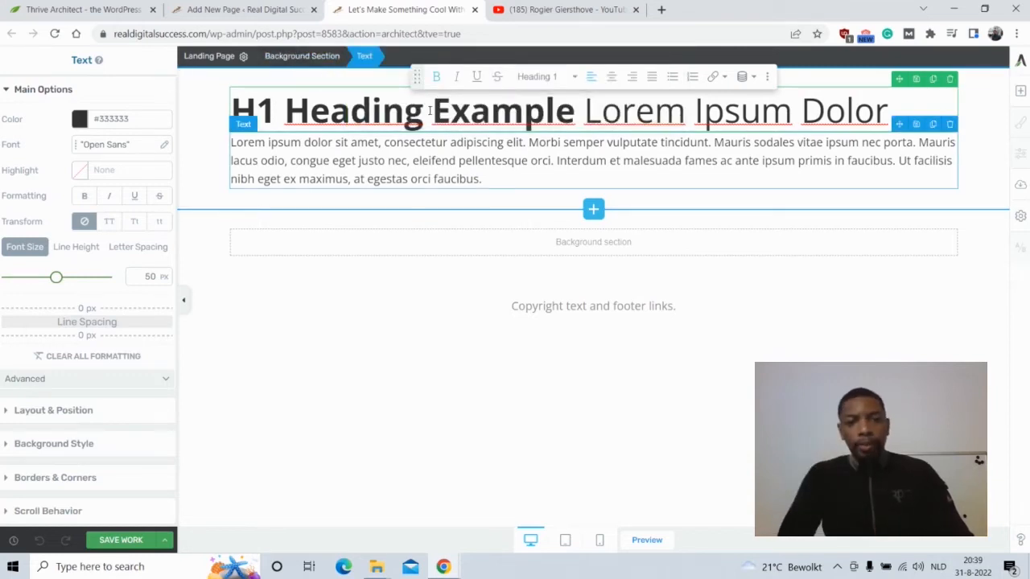
{"action": "left_click", "coordinate": [471, 116]}
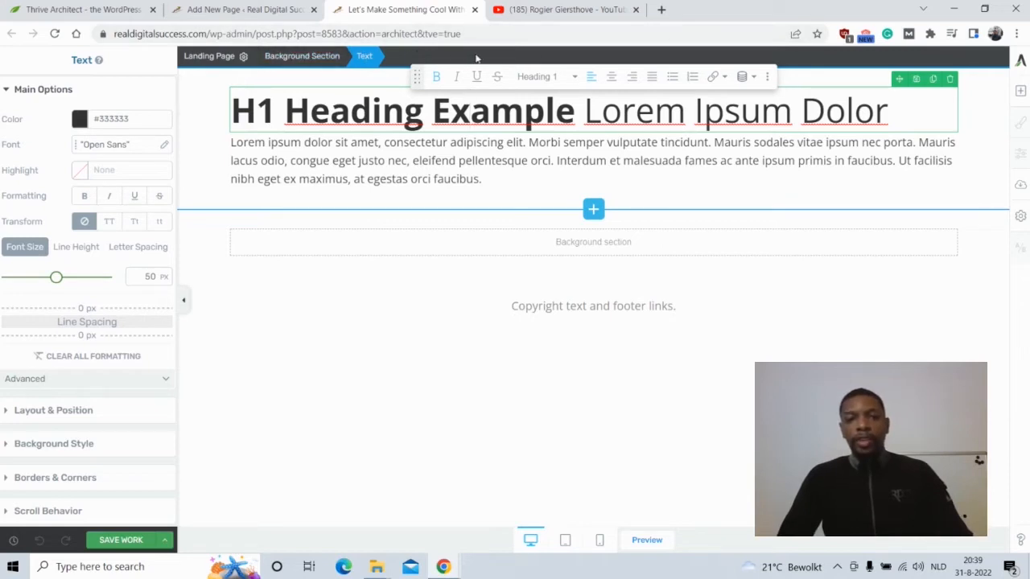
{"action": "left_click", "coordinate": [304, 56]}
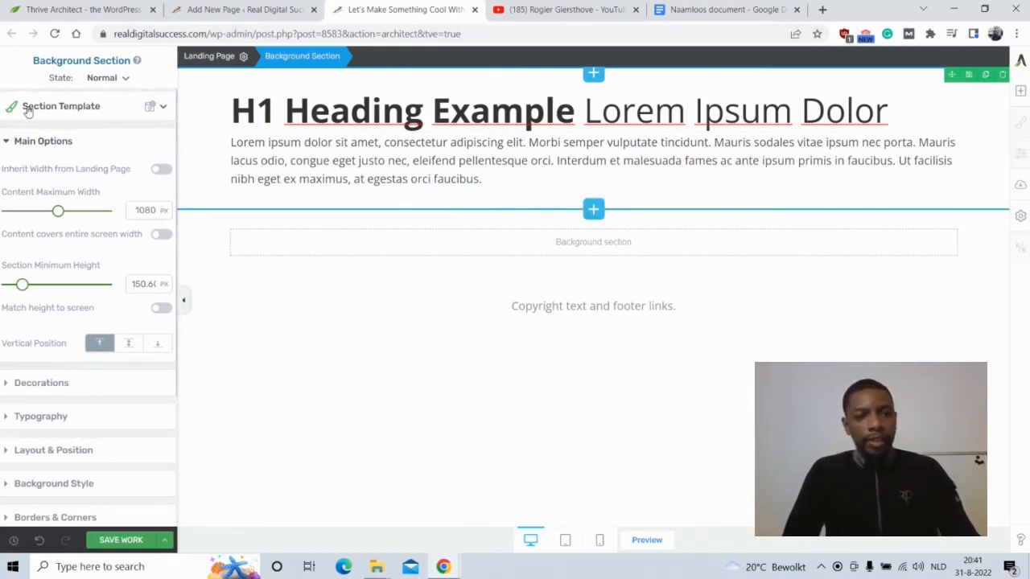
{"action": "left_click", "coordinate": [5, 142]}
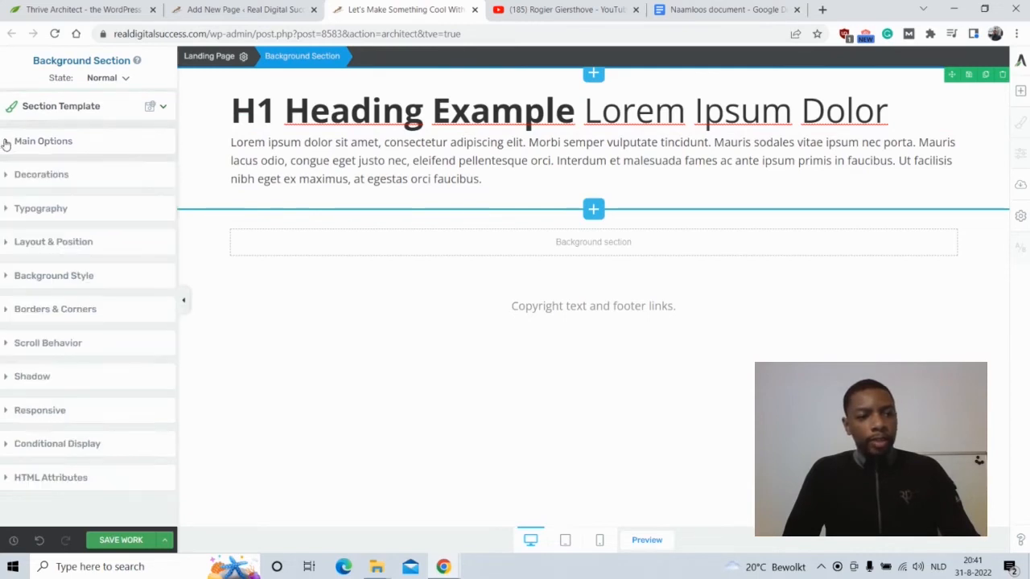
{"action": "left_click", "coordinate": [7, 277]}
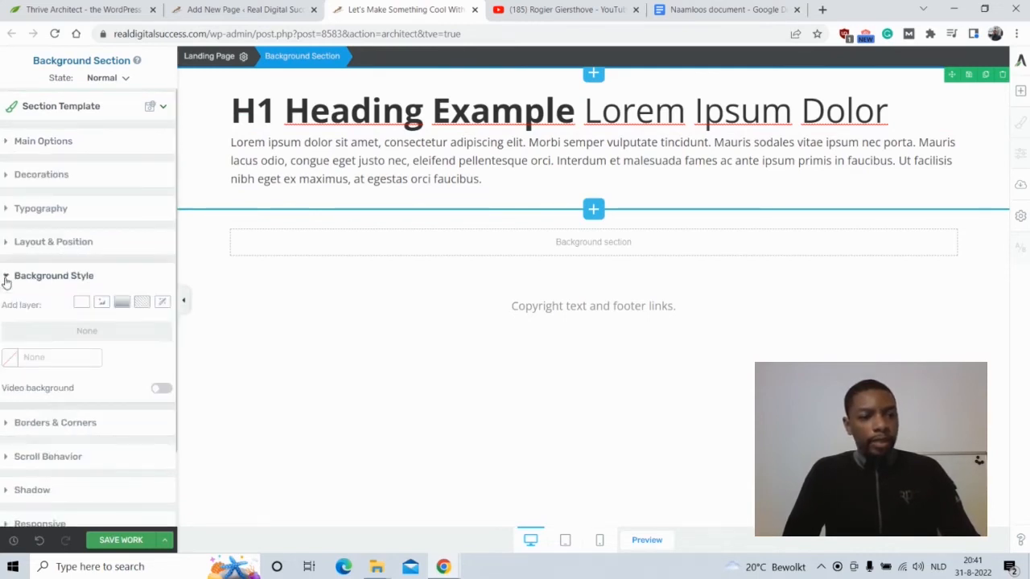
{"action": "left_click", "coordinate": [16, 363]}
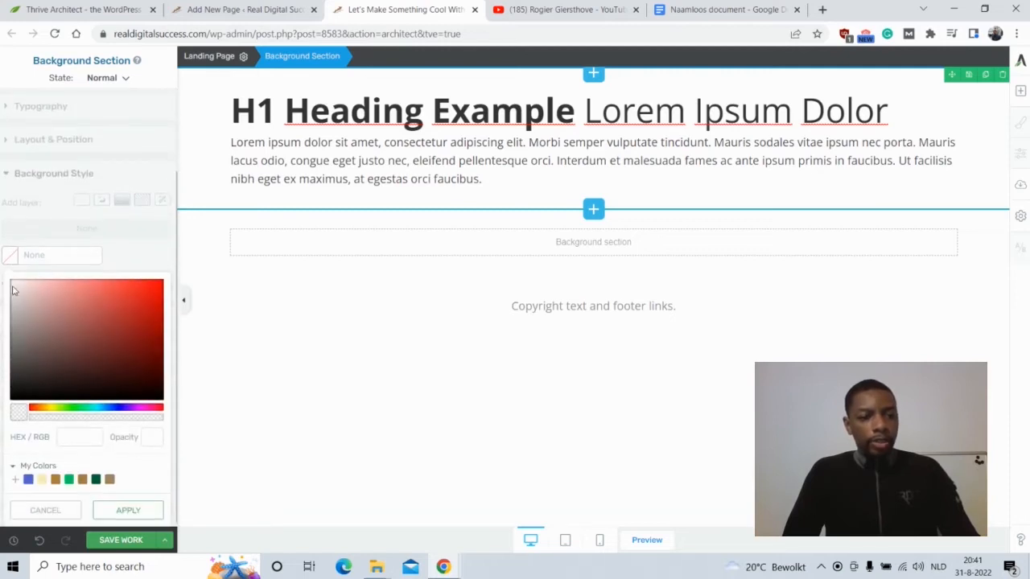
{"action": "left_click", "coordinate": [14, 397]}
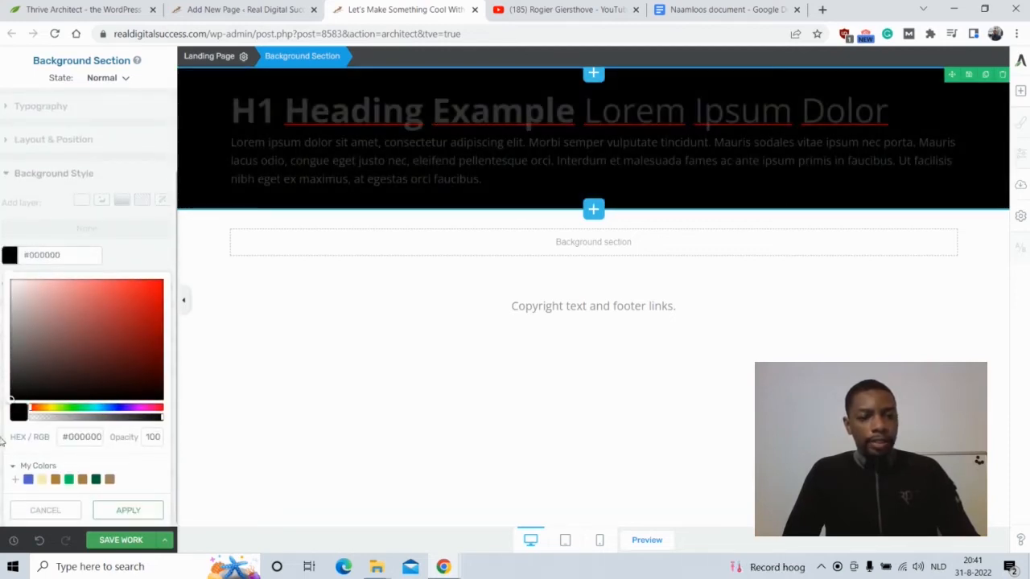
{"action": "left_click", "coordinate": [114, 514]}
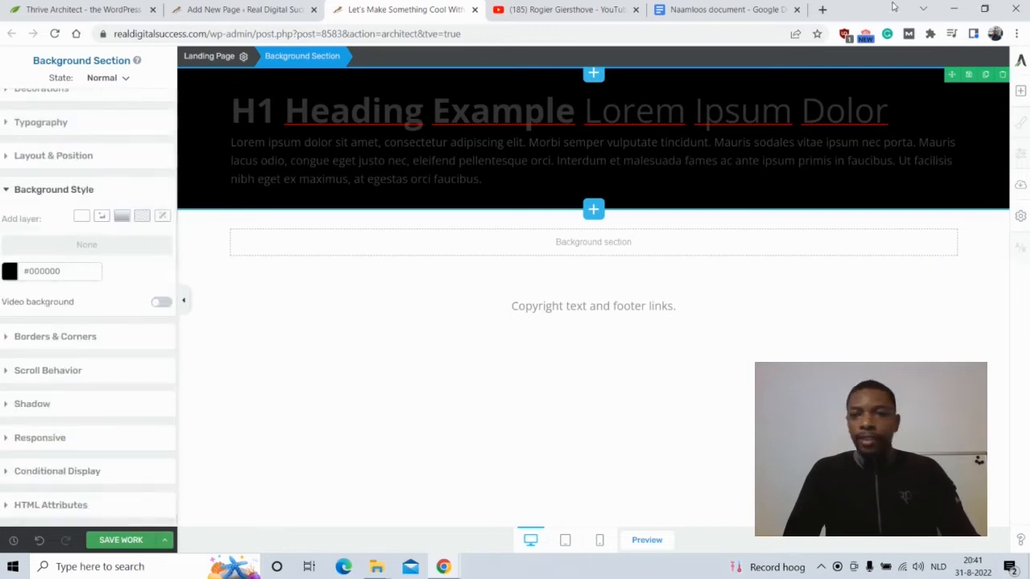
- Switch to the Google Docs document and copy the headline "The Getting Started Guide: Learn how to earn a full-time income online."
{"action": "left_click", "coordinate": [708, 9]}
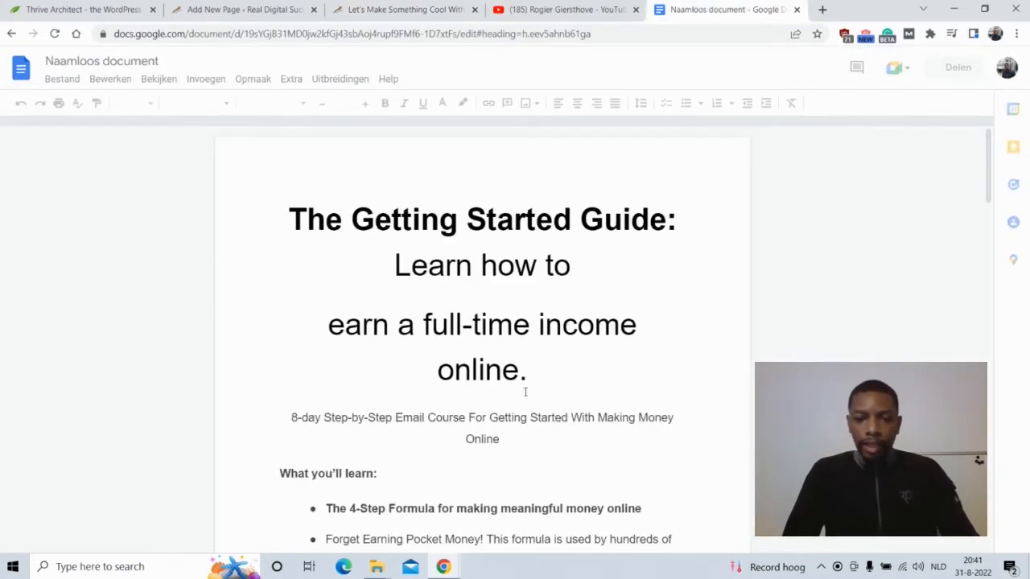
{"action": "left_click_drag", "start_coordinate": [528, 374], "coordinate": [287, 221]}
{"action": "right_click", "coordinate": [322, 224]}
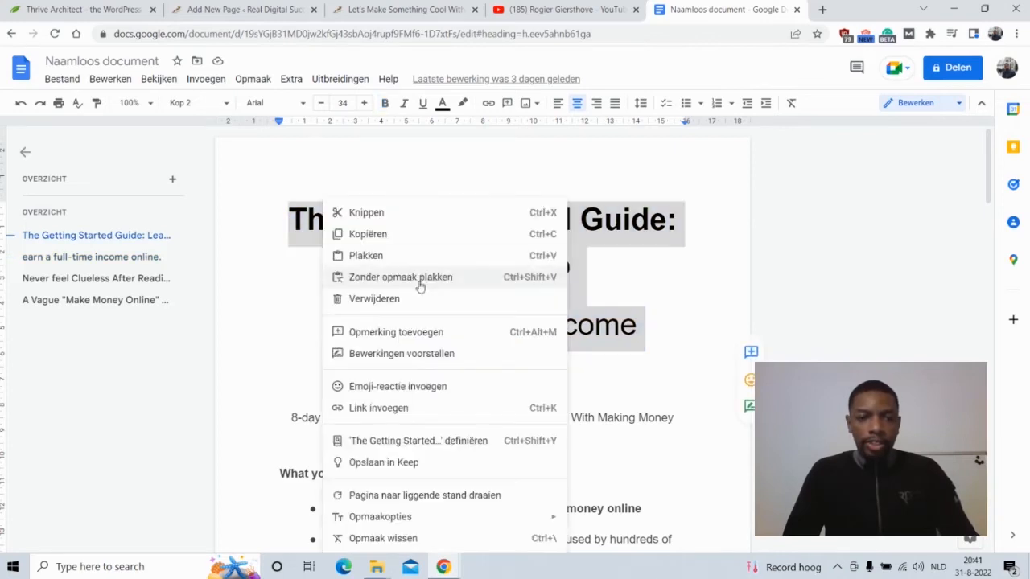
{"action": "left_click", "coordinate": [394, 234]}
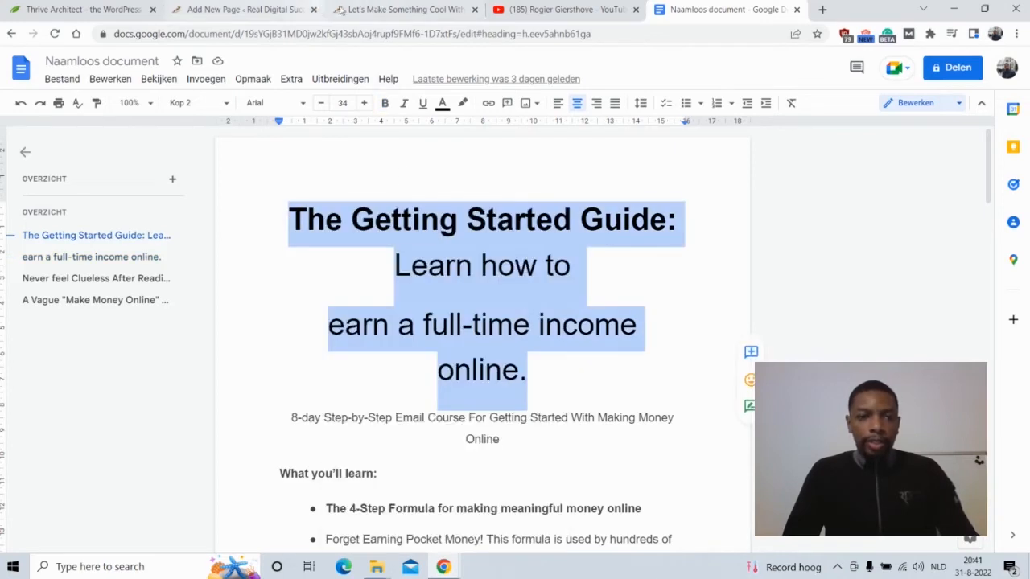
- Back in the Thrive Architect page, replace the H1 heading example text in the black section with the copied headline
{"action": "left_click", "coordinate": [402, 9]}
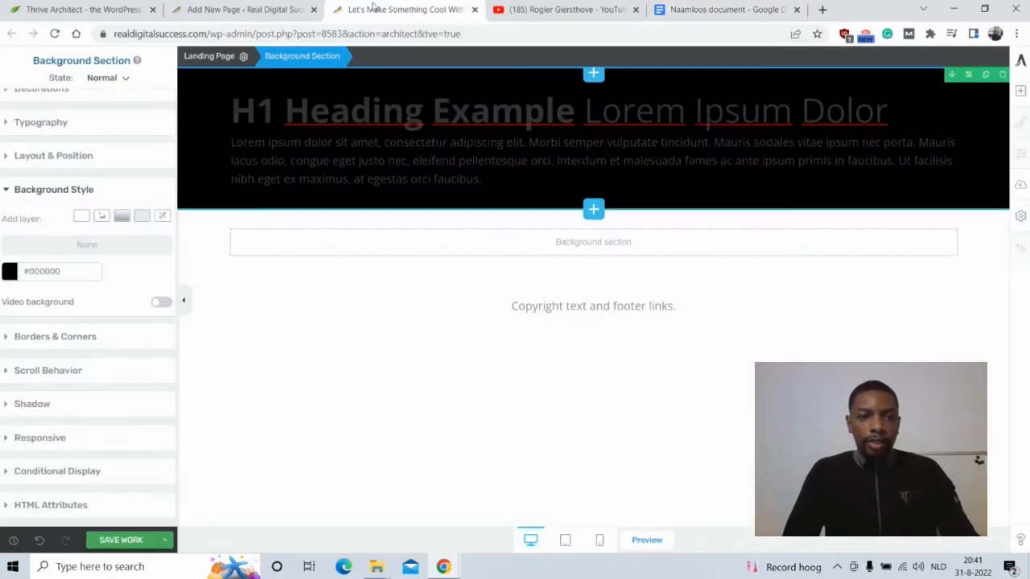
{"action": "left_click", "coordinate": [904, 115]}
{"action": "left_click_drag", "start_coordinate": [904, 115], "coordinate": [214, 115]}
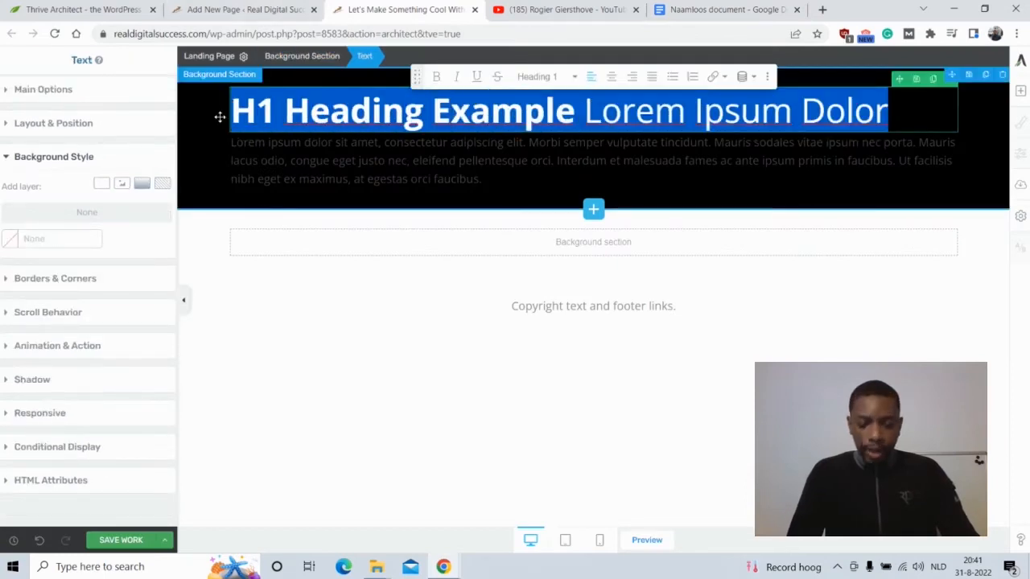
{"action": "key", "text": "BackSpace"}
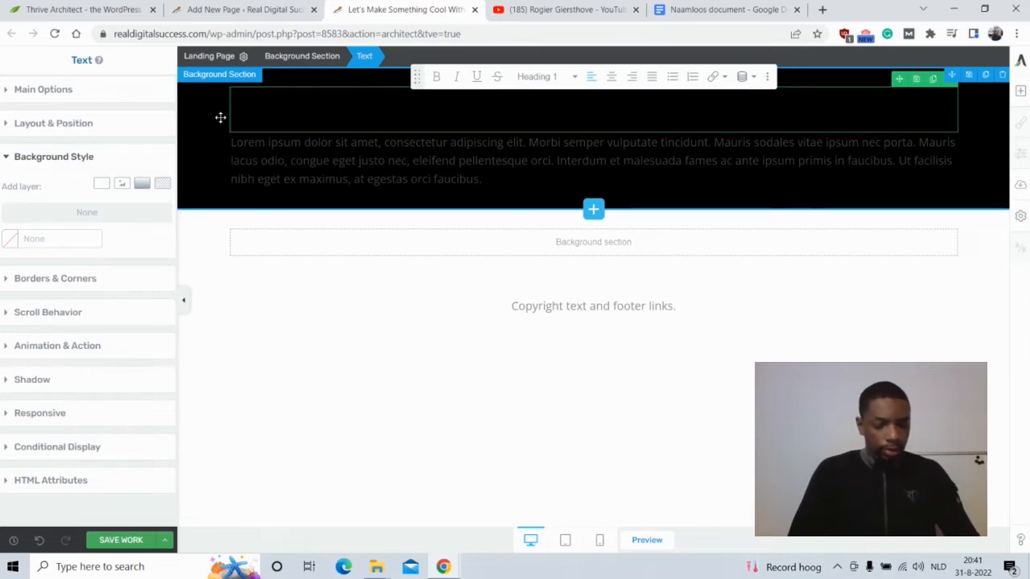
{"action": "key", "text": "ctrl+v"}
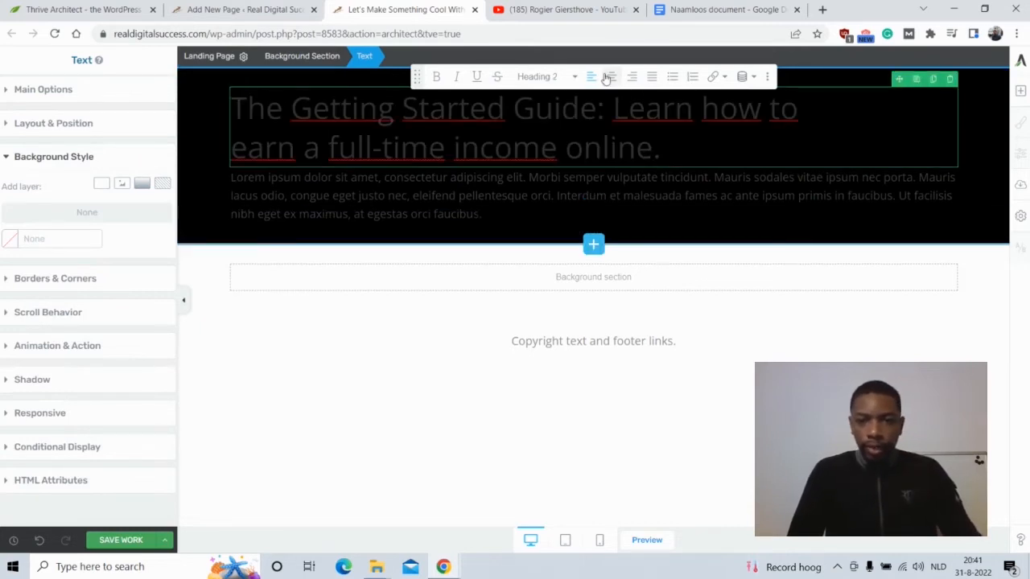
- Center both lines of the pasted headline
{"action": "left_click", "coordinate": [609, 77]}
{"action": "left_click_drag", "start_coordinate": [805, 113], "coordinate": [190, 114]}
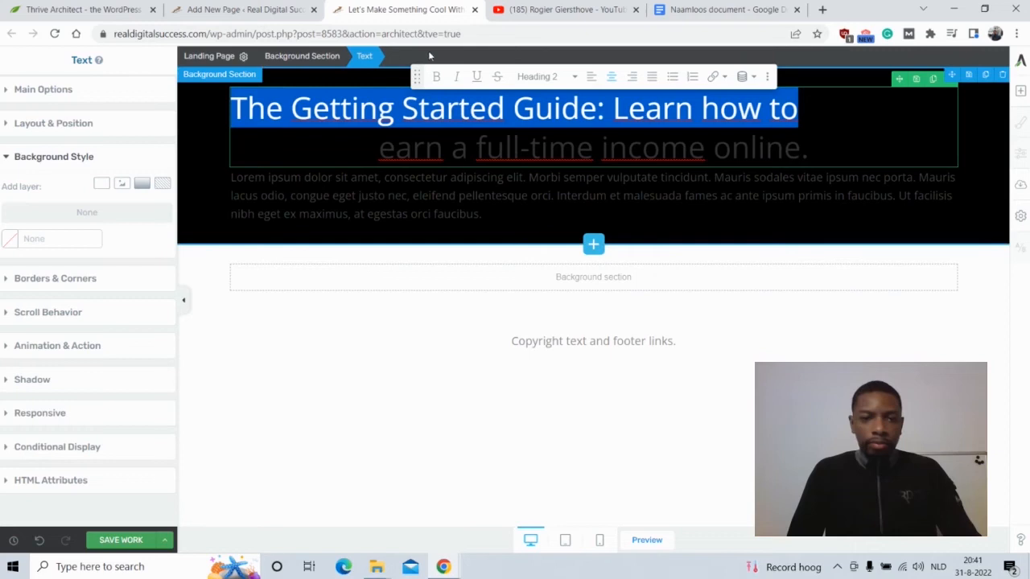
{"action": "left_click", "coordinate": [611, 77]}
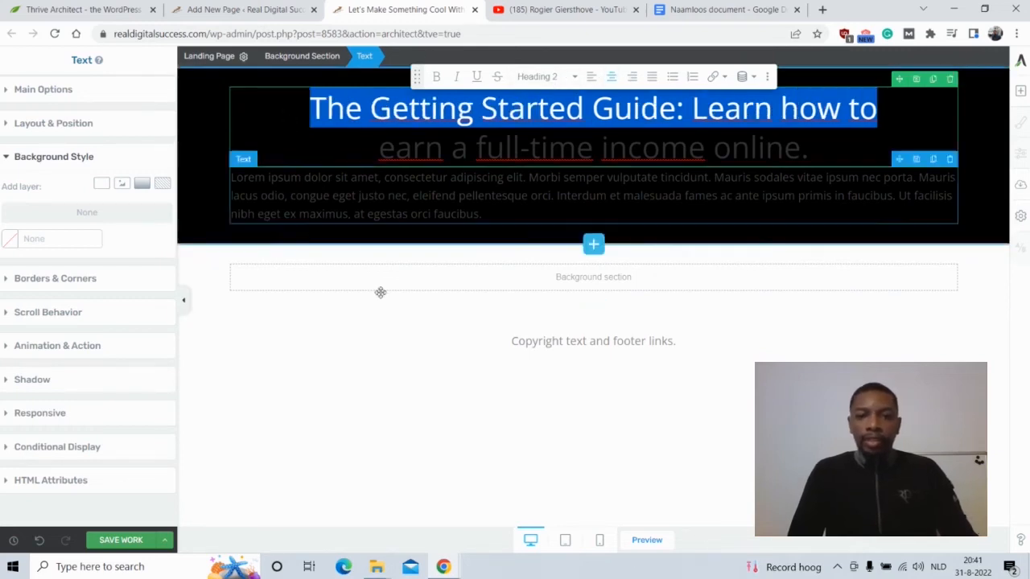
- Set the whole headline's text color to white, #ffffff, and make it bold
{"action": "left_click", "coordinate": [826, 140]}
{"action": "left_click_drag", "start_coordinate": [825, 140], "coordinate": [303, 94]}
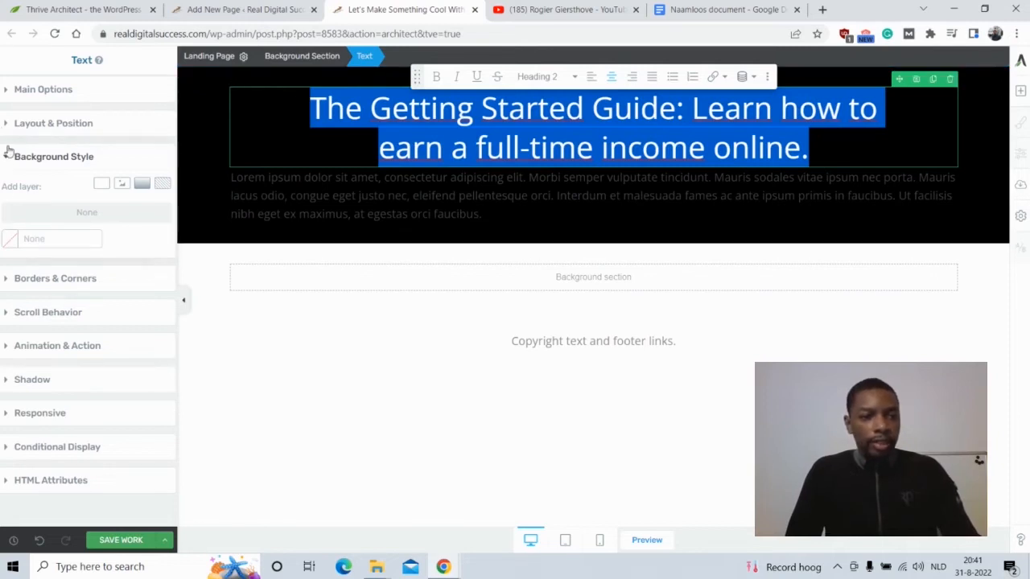
{"action": "left_click", "coordinate": [8, 90]}
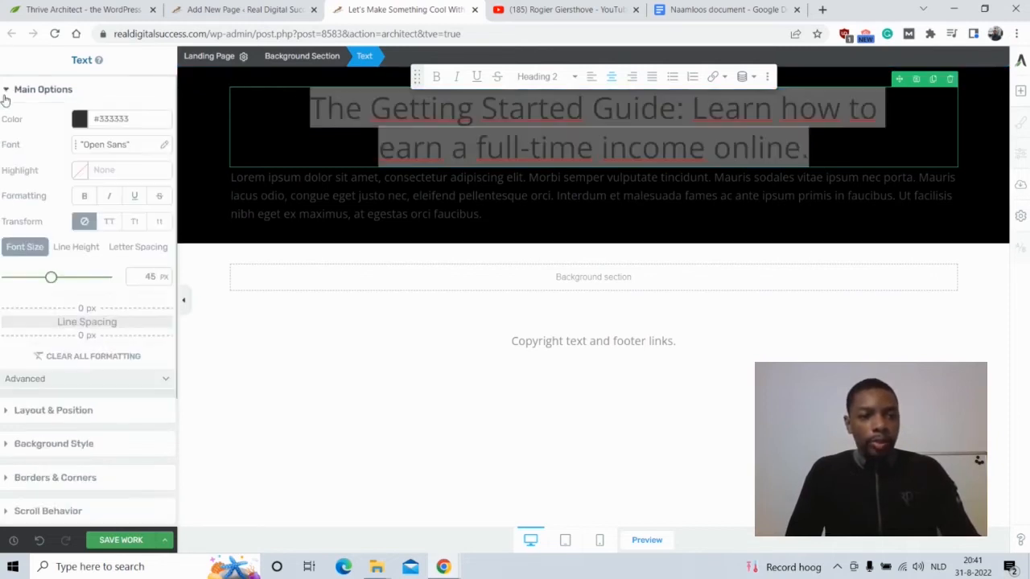
{"action": "left_click", "coordinate": [80, 119]}
{"action": "left_click_drag", "start_coordinate": [9, 241], "coordinate": [3, 126]}
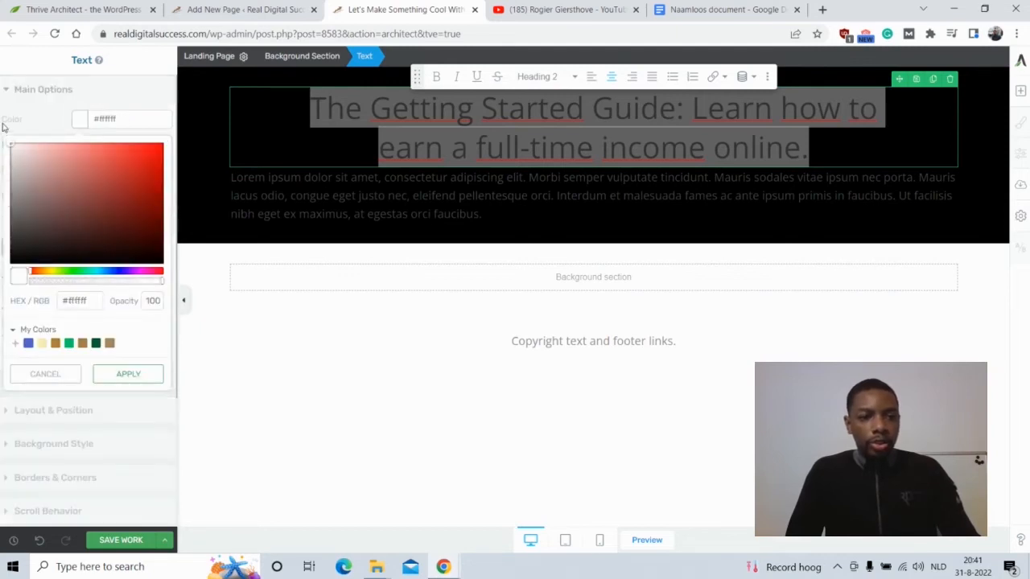
{"action": "left_click", "coordinate": [127, 374]}
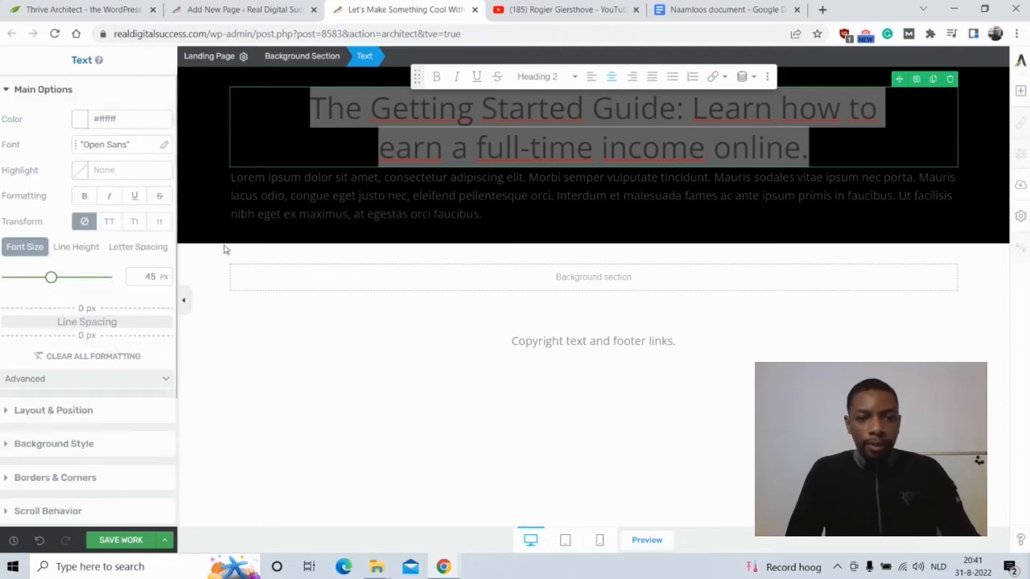
{"action": "left_click", "coordinate": [438, 81]}
- Copy the subheadline "8-day Step-by-Step Email Course For Getting Started With Making Money Online" from the Google Docs document
{"action": "left_click", "coordinate": [834, 193]}
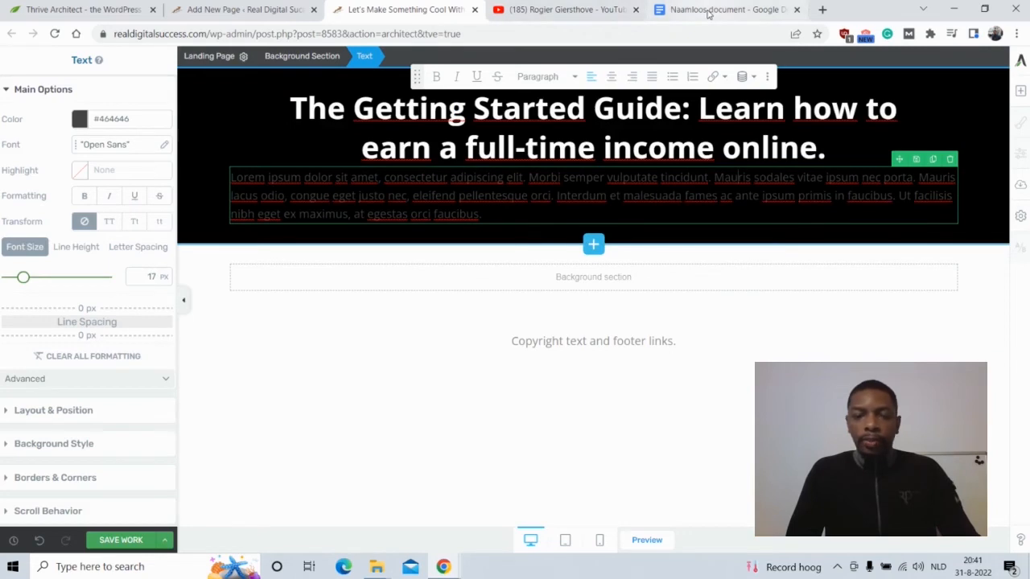
{"action": "left_click", "coordinate": [708, 14]}
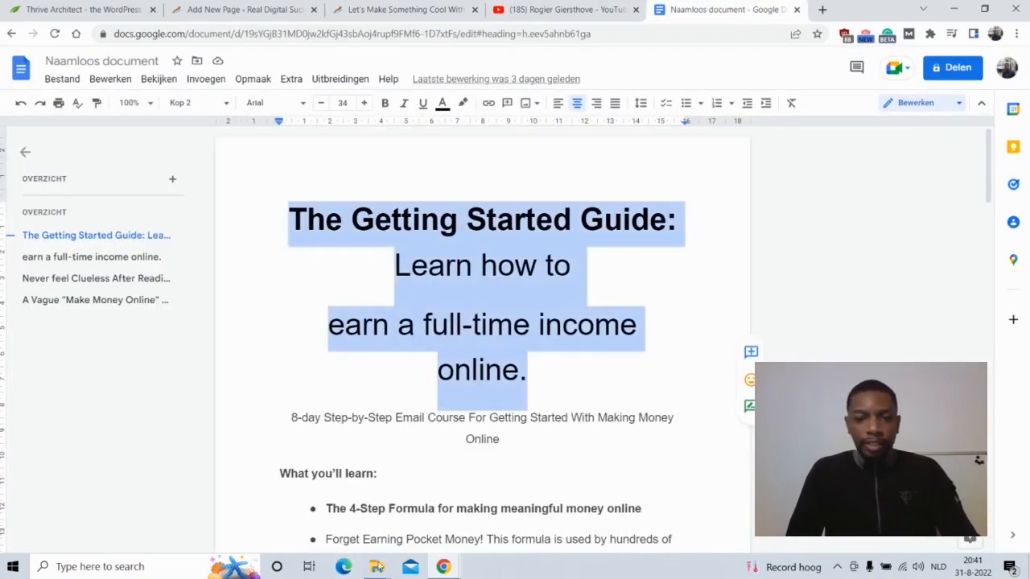
{"action": "triple_click", "coordinate": [311, 416]}
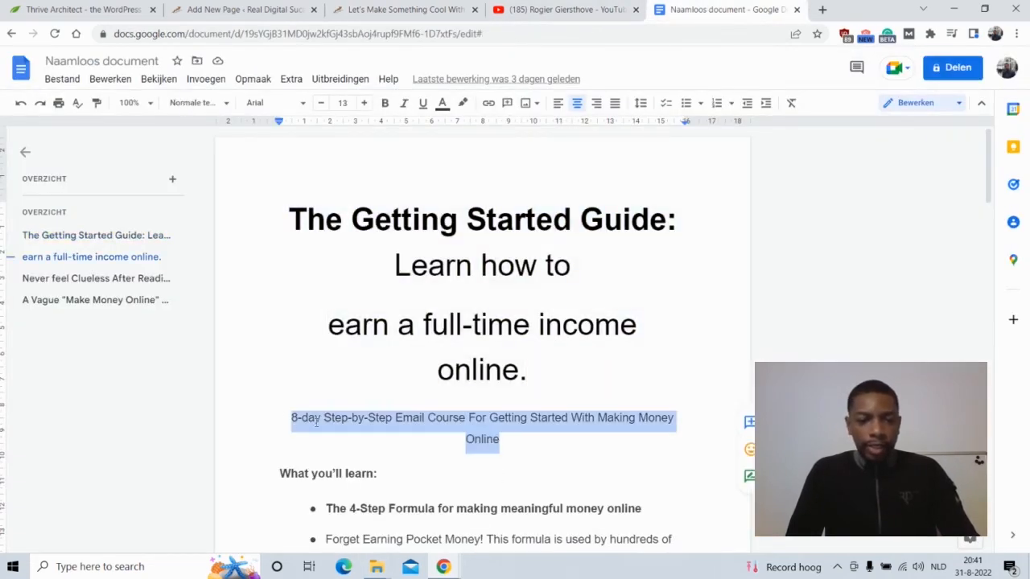
{"action": "right_click", "coordinate": [316, 423]}
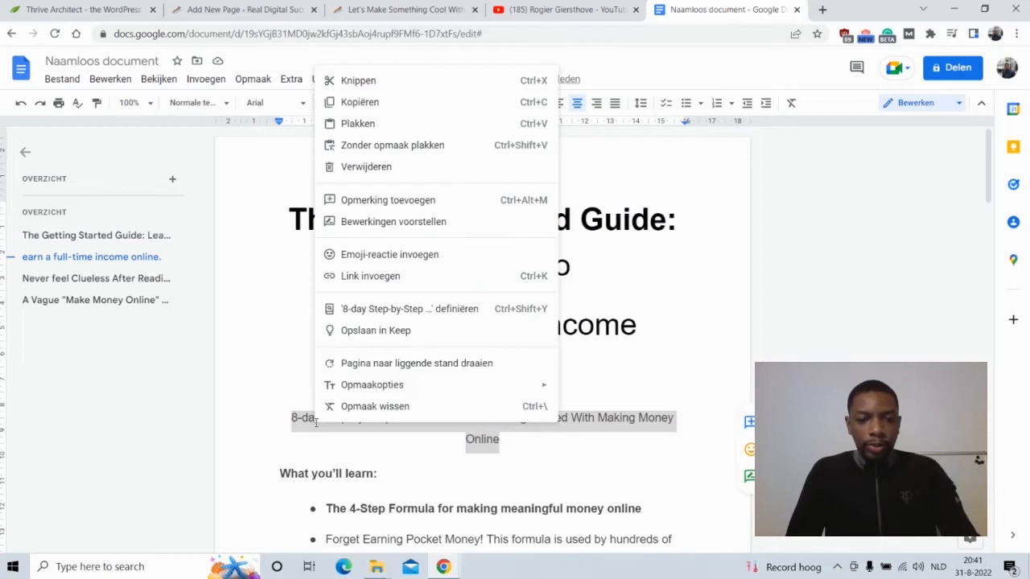
{"action": "left_click", "coordinate": [354, 102]}
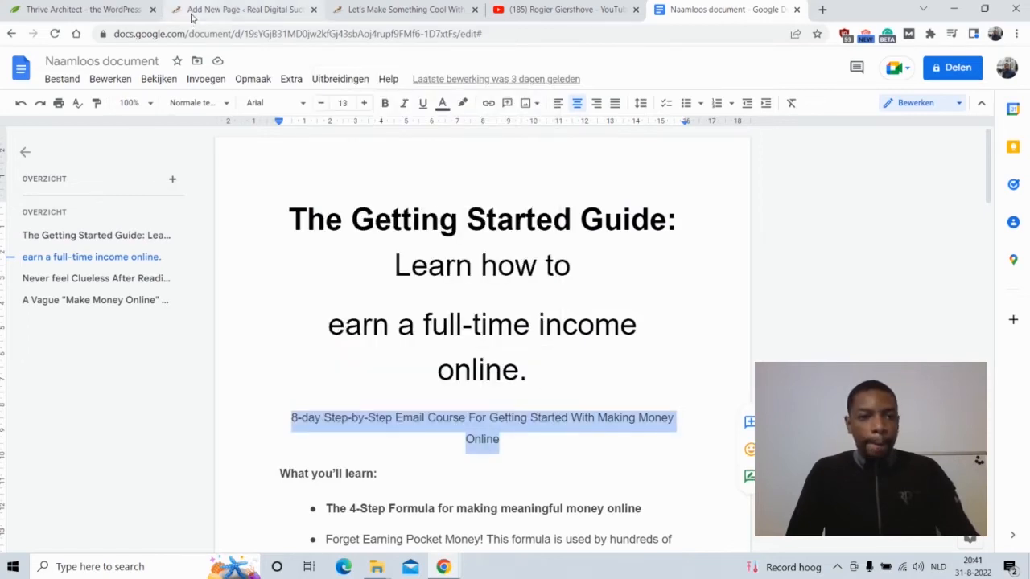
- Return to the Thrive Architect page and replace the lorem ipsum paragraph under the headline with the copied subheadline
{"action": "left_click", "coordinate": [208, 10]}
{"action": "left_click", "coordinate": [358, 8]}
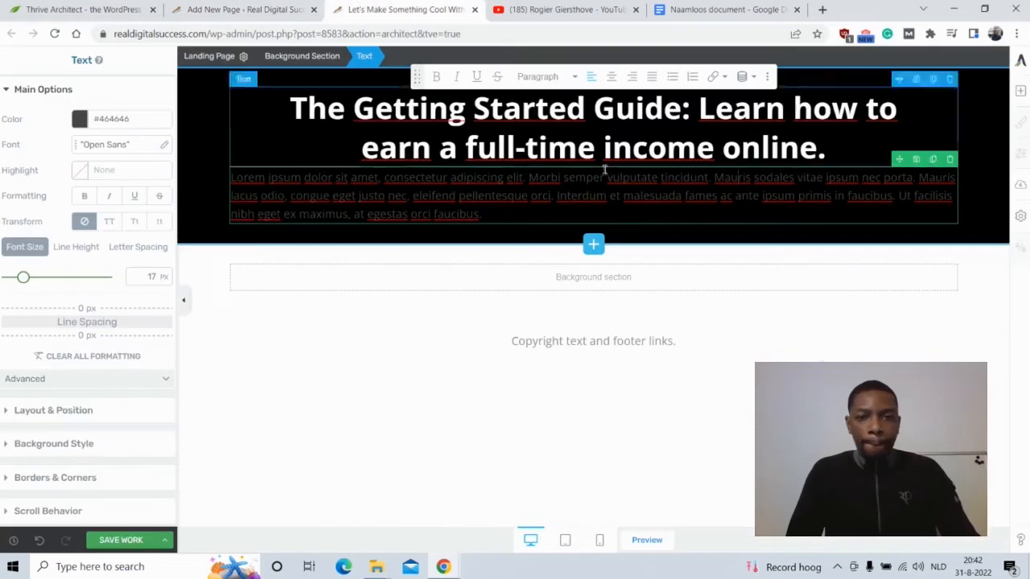
{"action": "left_click_drag", "start_coordinate": [621, 214], "coordinate": [198, 176]}
{"action": "key", "text": "BackSpace"}
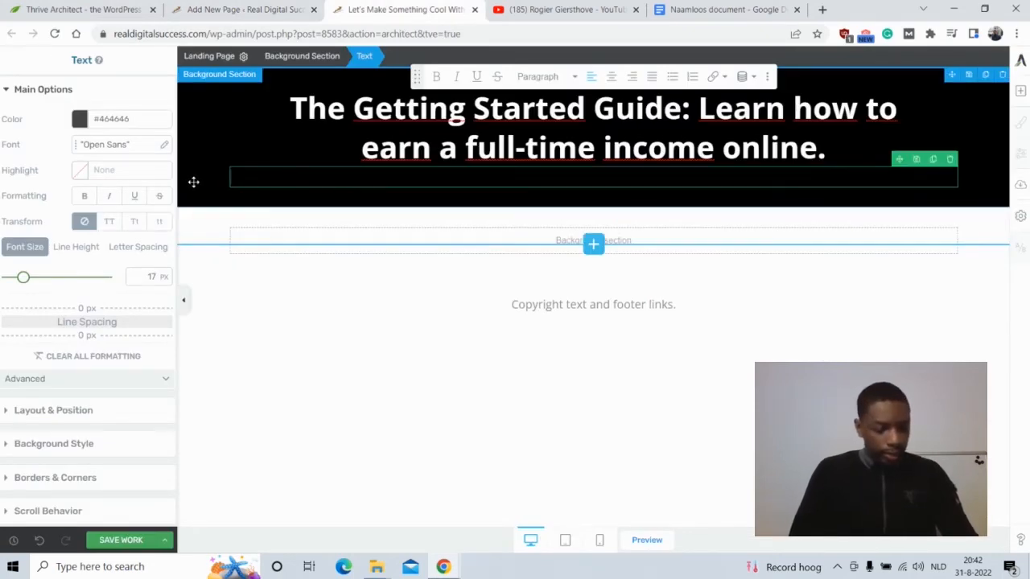
{"action": "key", "text": "ctrl+v"}
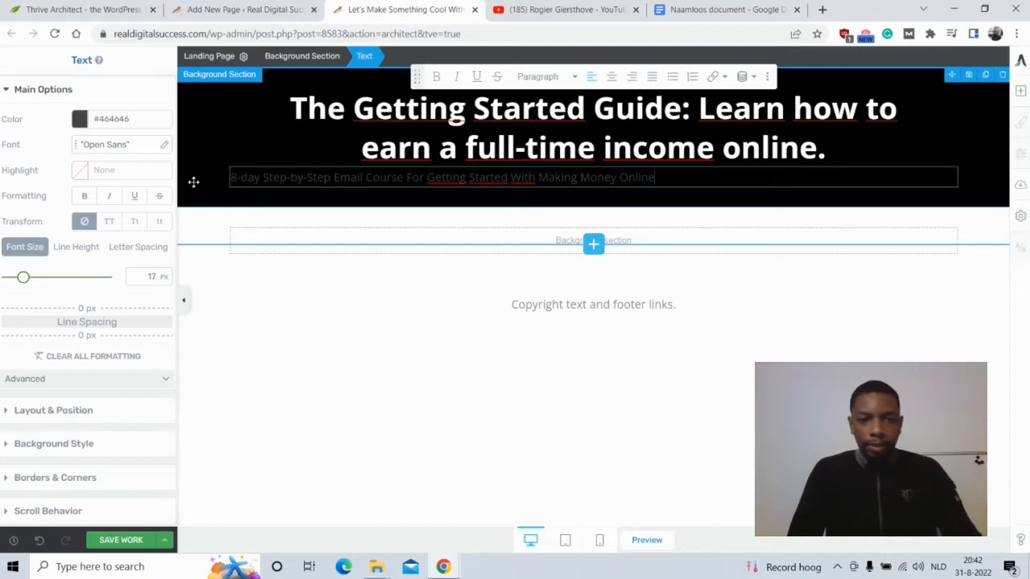
- Center the subheadline and set its text color to white, #ffffff
{"action": "left_click", "coordinate": [611, 75]}
{"action": "left_click_drag", "start_coordinate": [820, 178], "coordinate": [331, 158]}
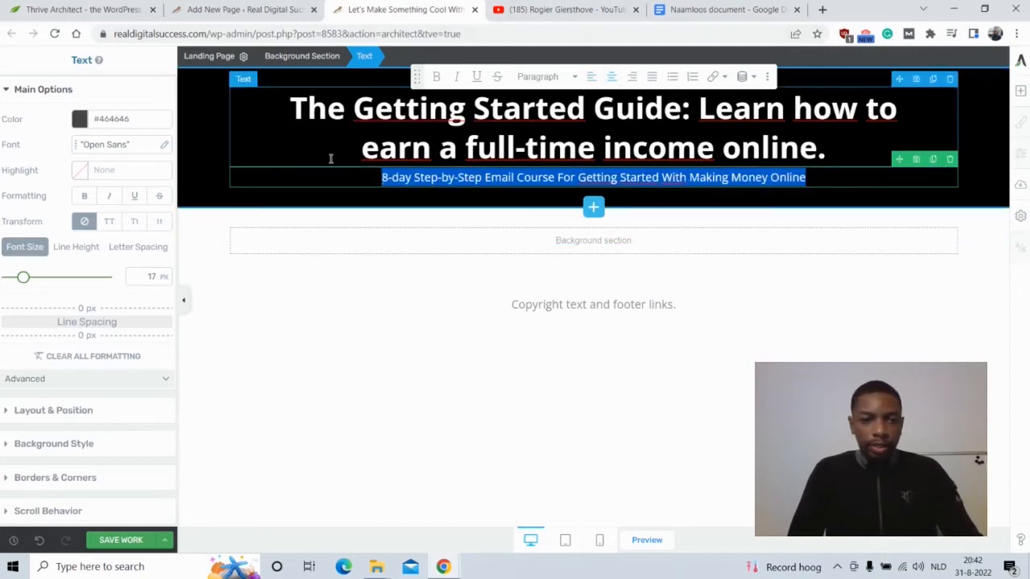
{"action": "left_click", "coordinate": [78, 119]}
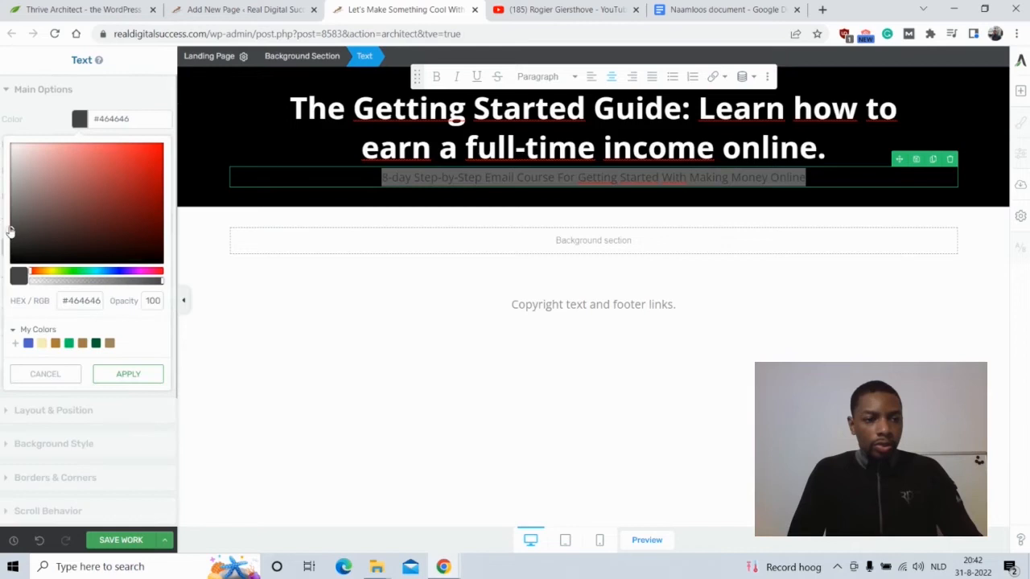
{"action": "left_click_drag", "start_coordinate": [10, 232], "coordinate": [10, 131]}
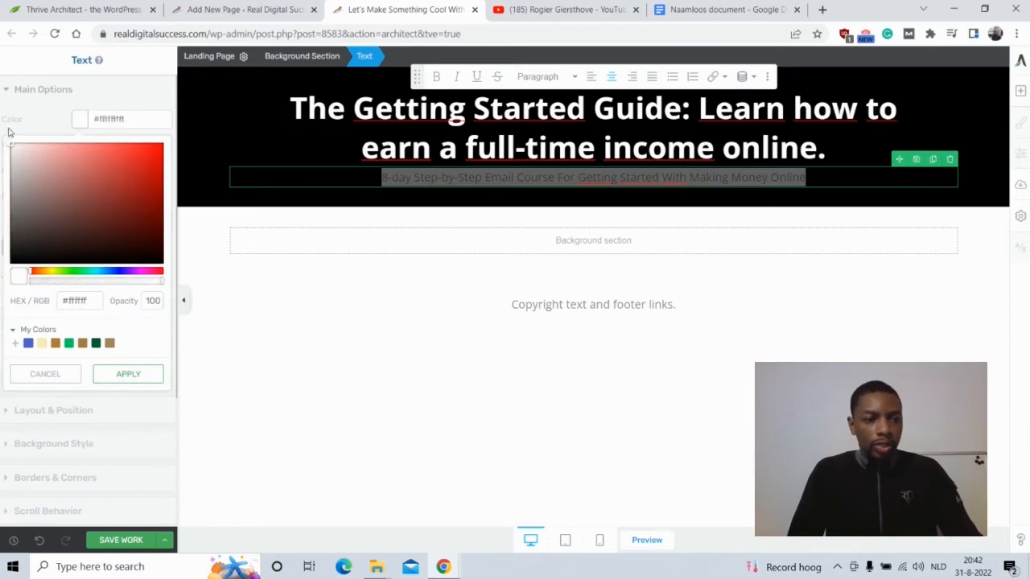
{"action": "left_click", "coordinate": [128, 374]}
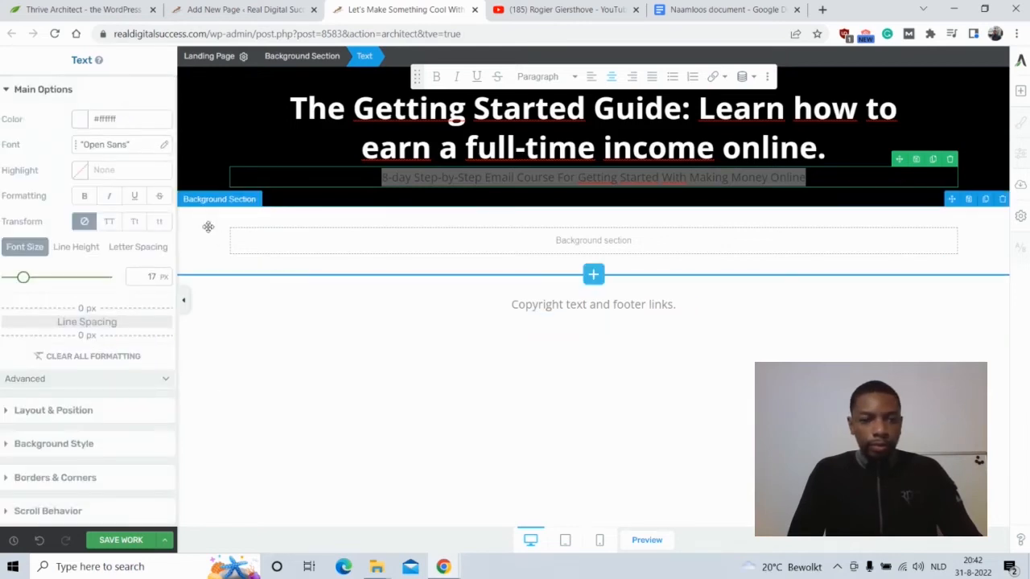
{"action": "left_click", "coordinate": [384, 179]}
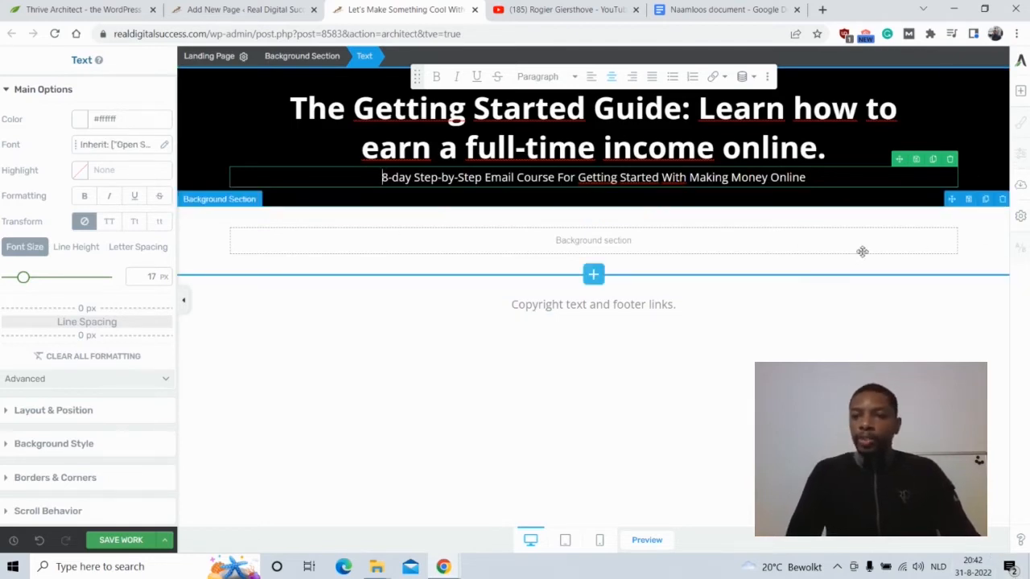
- Search the elements for "video" and place a Video element below the subheadline in the black section
{"action": "left_click", "coordinate": [1020, 92]}
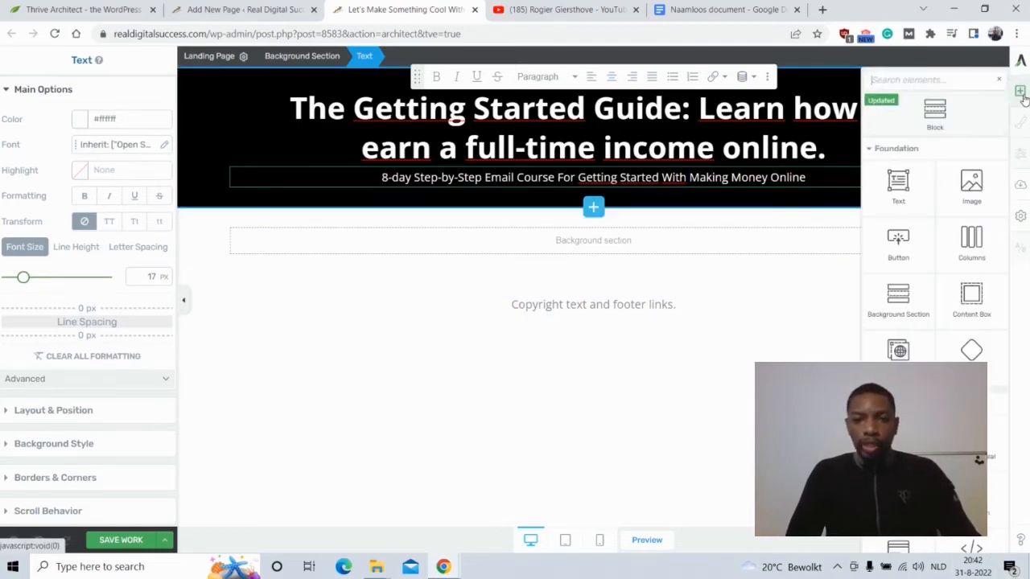
{"action": "left_click_drag", "start_coordinate": [973, 187], "coordinate": [1007, 122]}
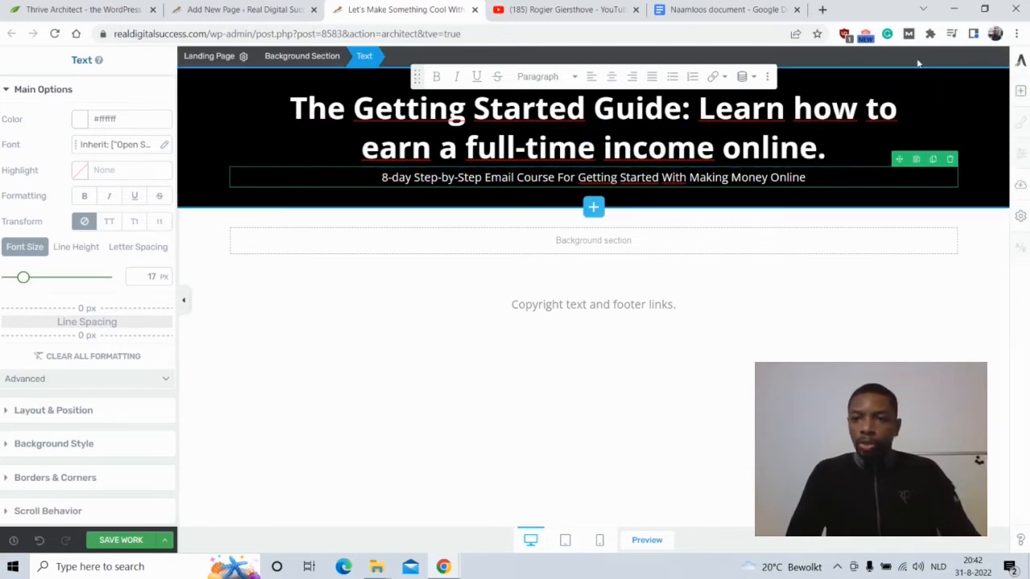
{"action": "left_click", "coordinate": [1020, 91]}
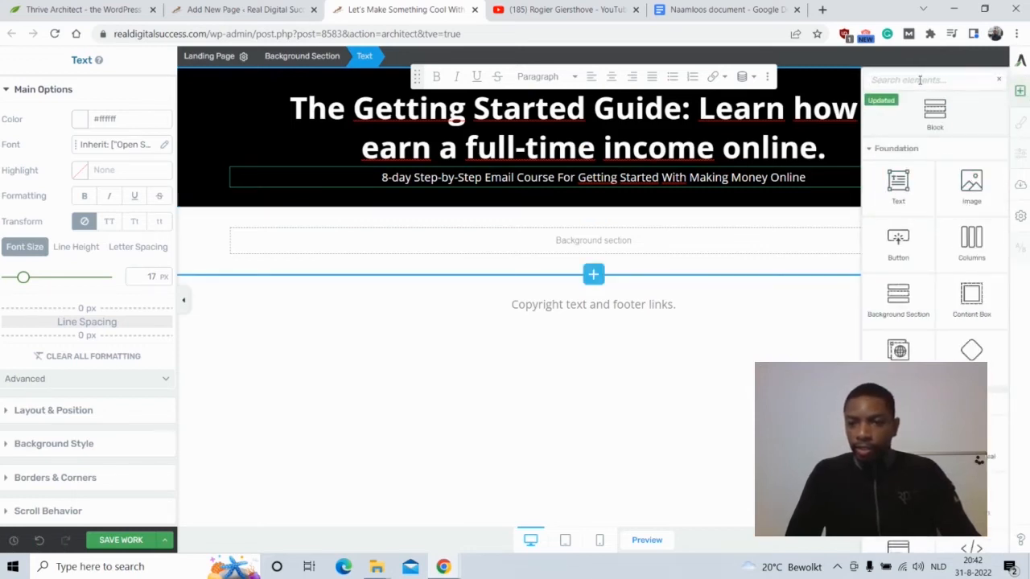
{"action": "type", "text": "video"}
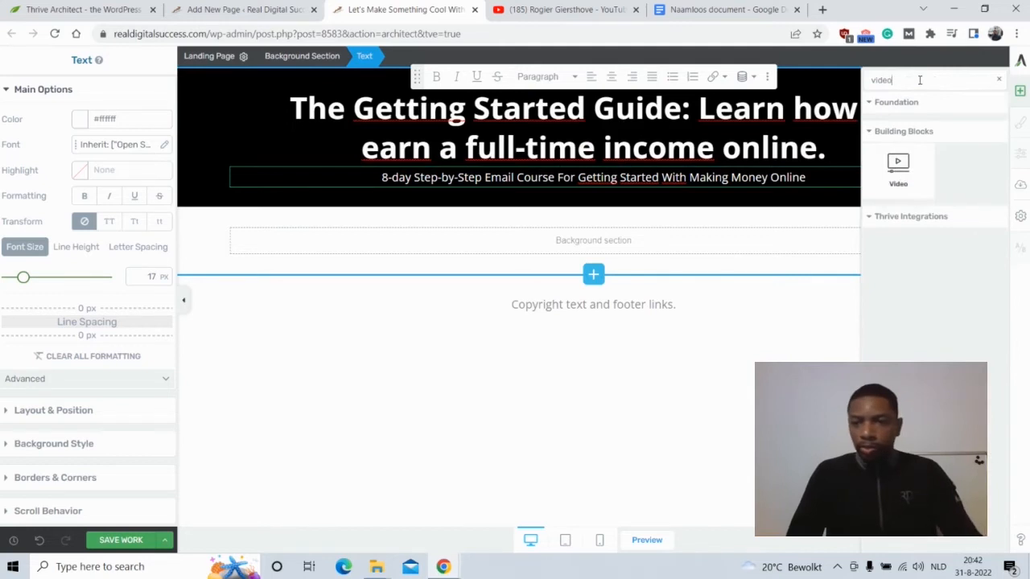
{"action": "left_click_drag", "start_coordinate": [914, 188], "coordinate": [613, 187]}
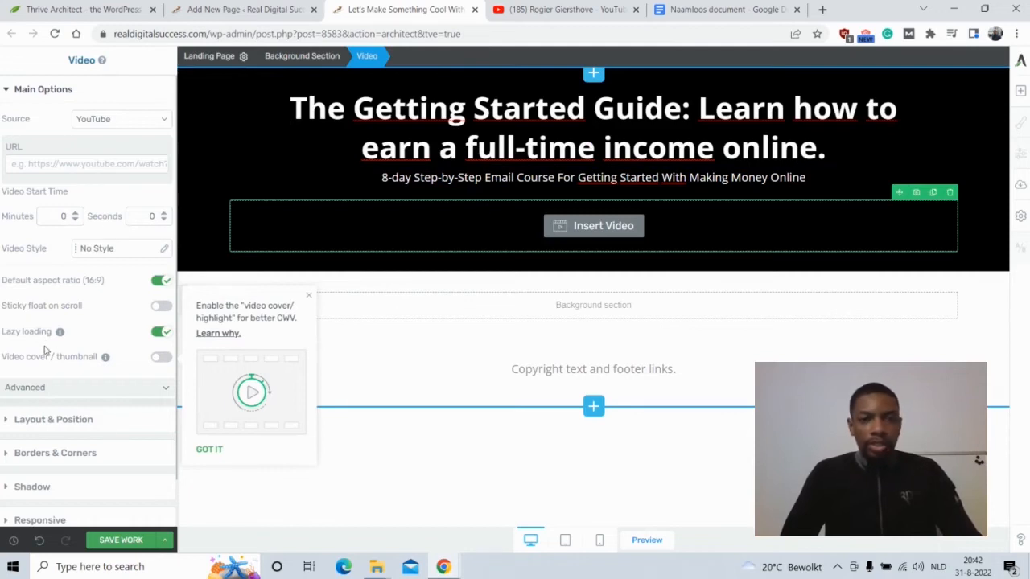
- Switch to YouTube, open the "How to create an autoresponder in getresponse || Tutorial" video, pause it and copy its URL
{"action": "left_click", "coordinate": [547, 9]}
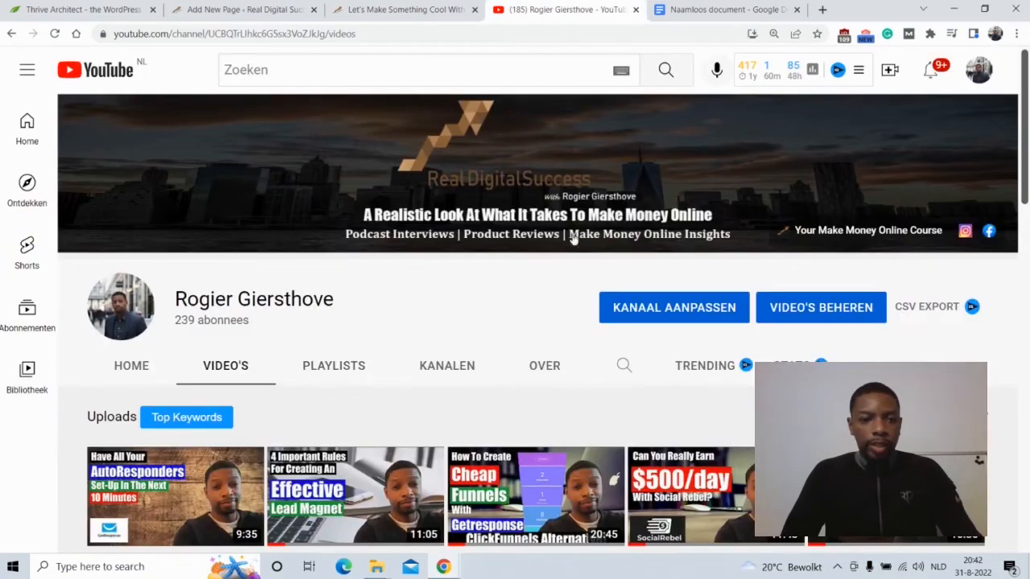
{"action": "left_click", "coordinate": [180, 503]}
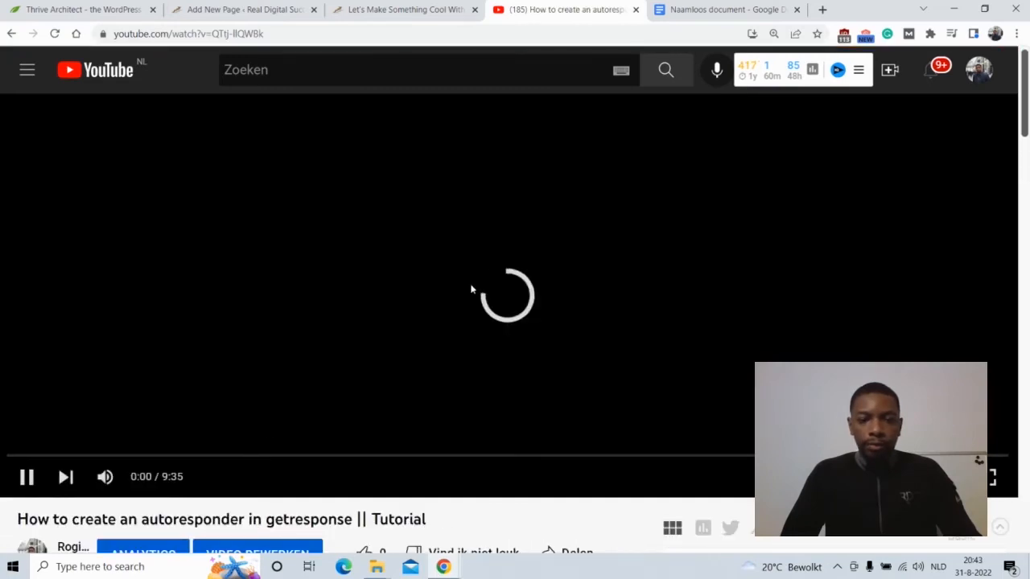
{"action": "left_click", "coordinate": [472, 290]}
{"action": "left_click", "coordinate": [280, 32]}
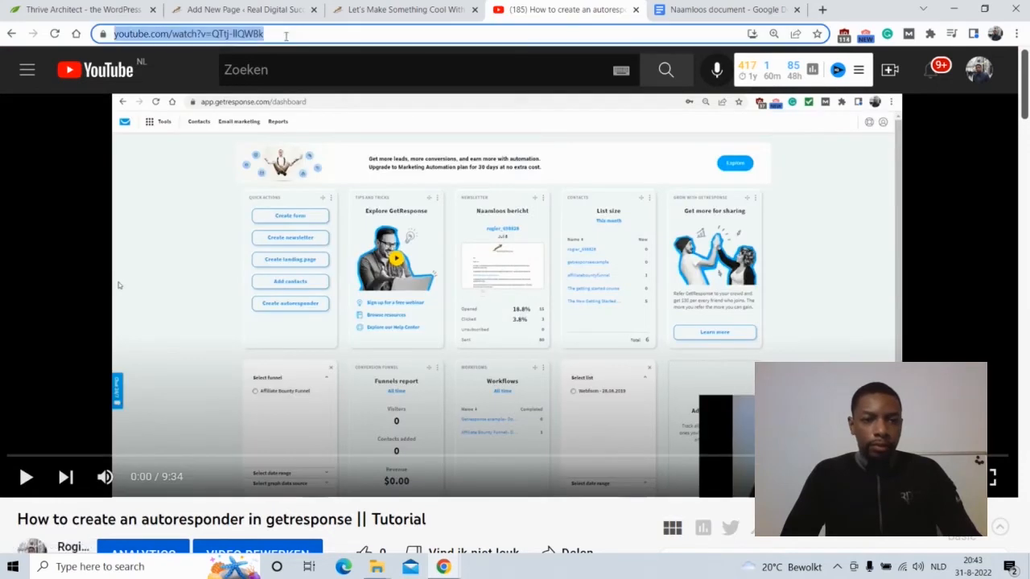
{"action": "right_click", "coordinate": [228, 34]}
{"action": "left_click", "coordinate": [267, 129]}
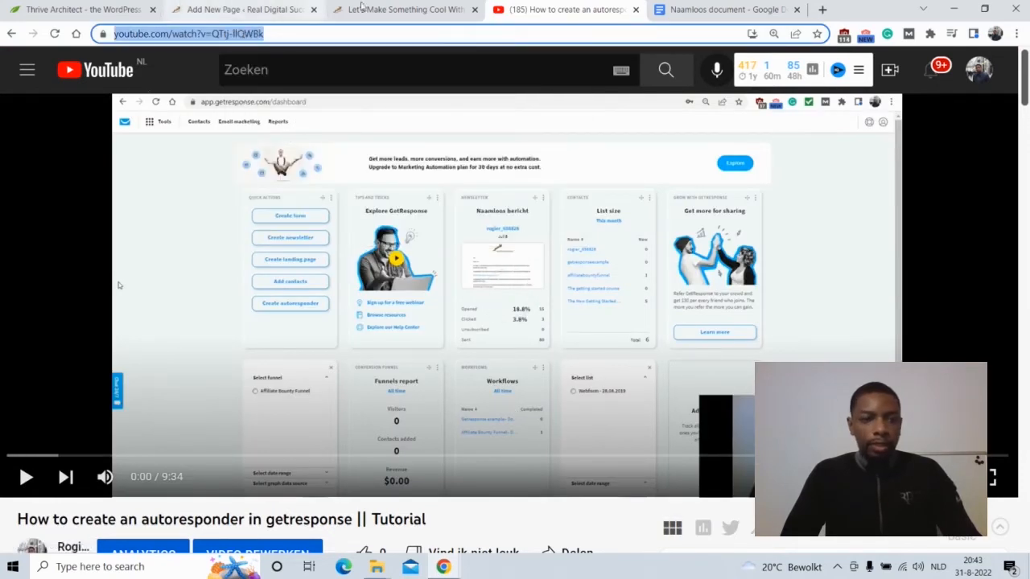
- Return to the Thrive Architect page, paste the copied YouTube link as the Video element's URL and save the page
{"action": "left_click", "coordinate": [370, 9]}
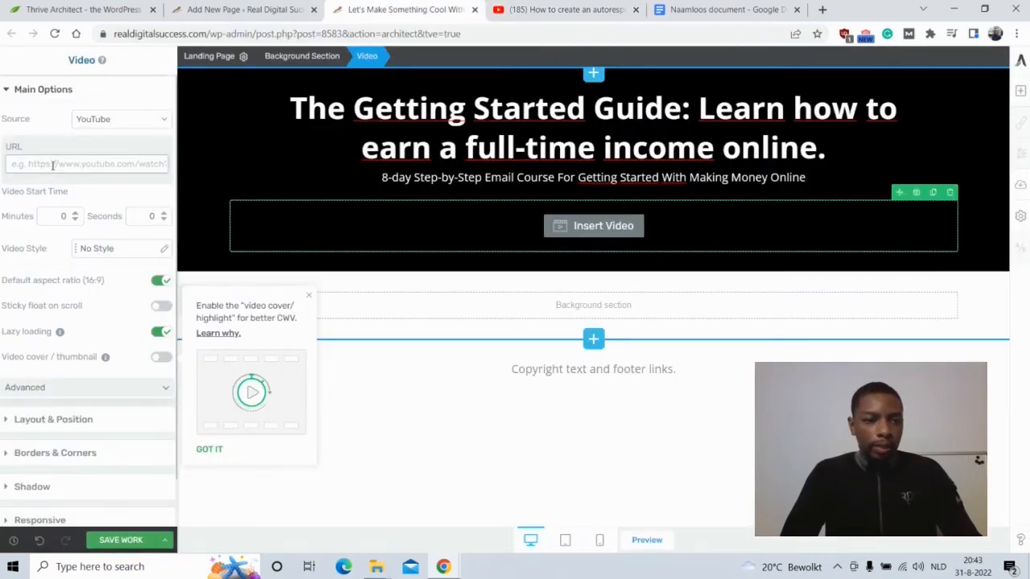
{"action": "right_click", "coordinate": [53, 165]}
{"action": "left_click", "coordinate": [94, 270]}
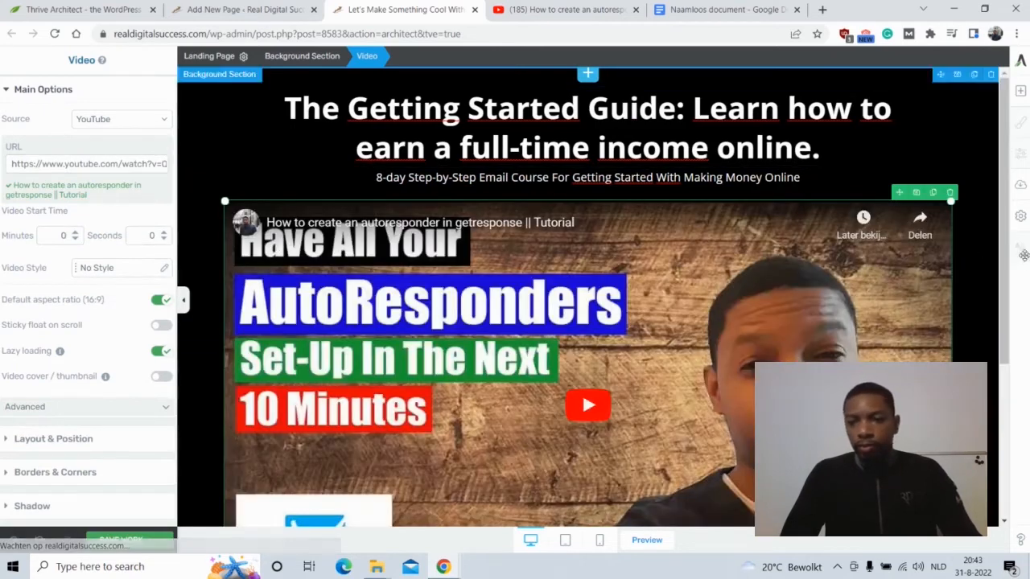
{"action": "left_click_drag", "start_coordinate": [1005, 281], "coordinate": [1005, 350]}
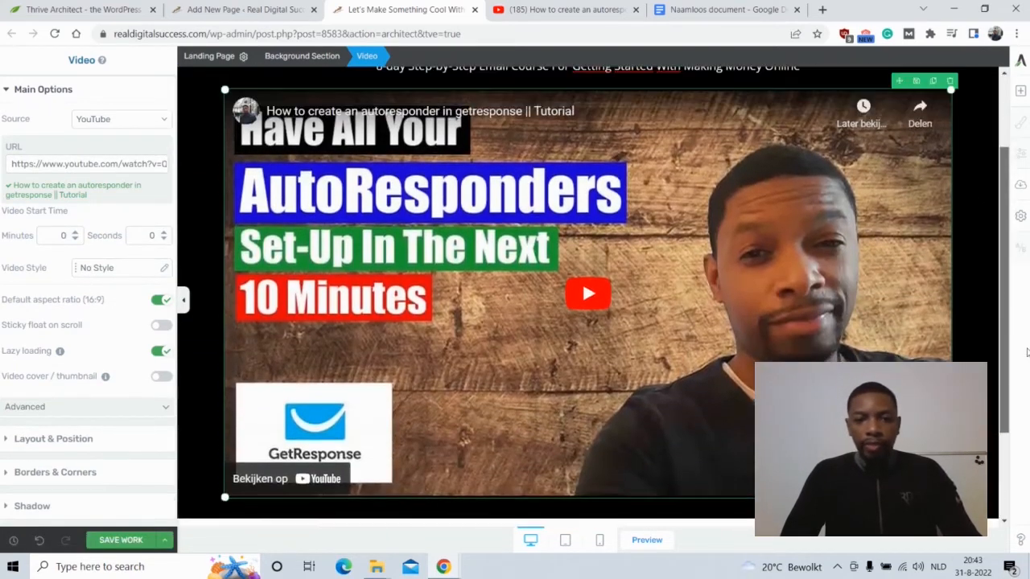
{"action": "key", "text": "ctrl+s"}
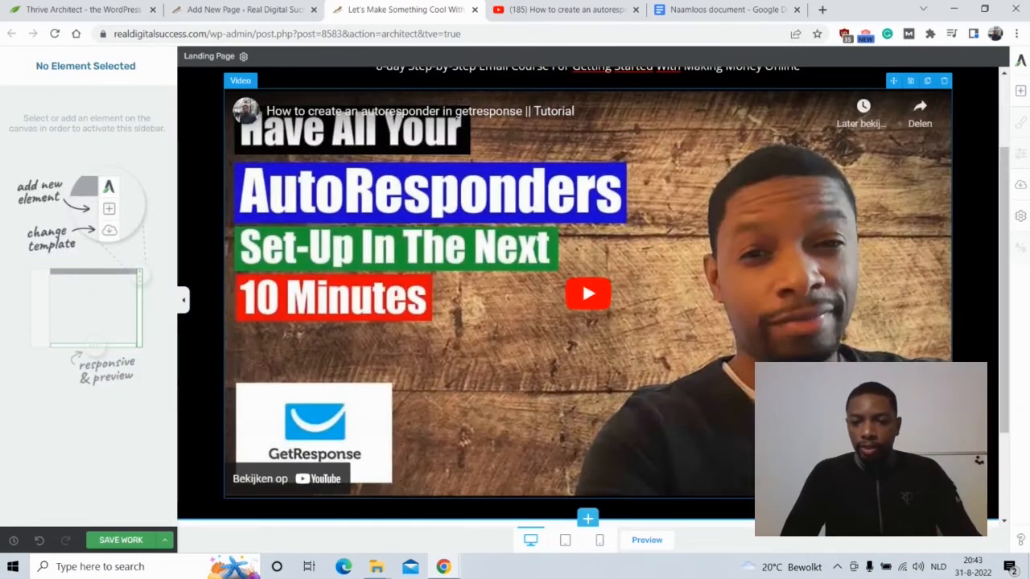
- Shrink the embedded video so it sits centered and narrower than the headline section's content width
{"action": "left_click", "coordinate": [844, 419]}
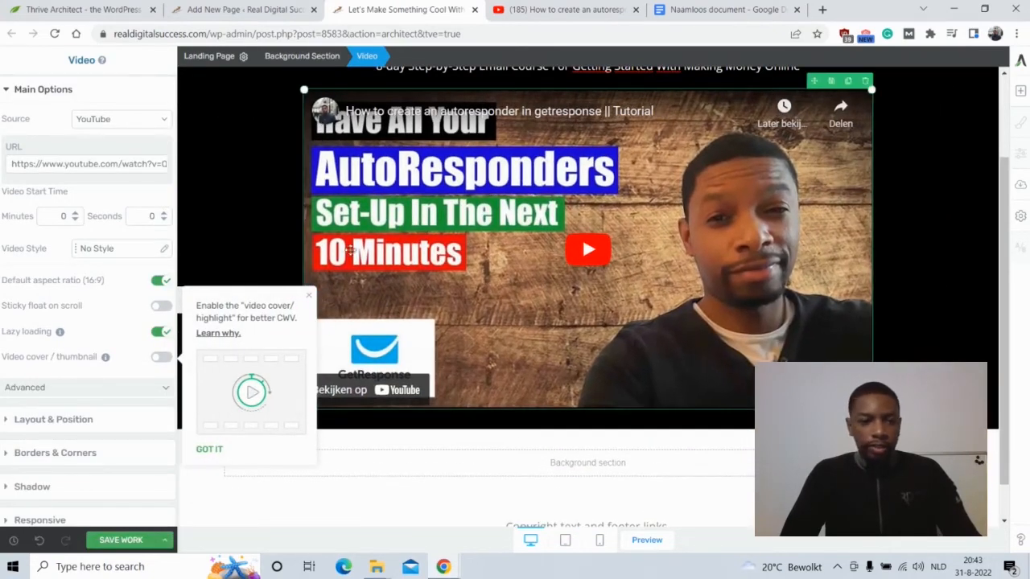
{"action": "left_click", "coordinate": [247, 230]}
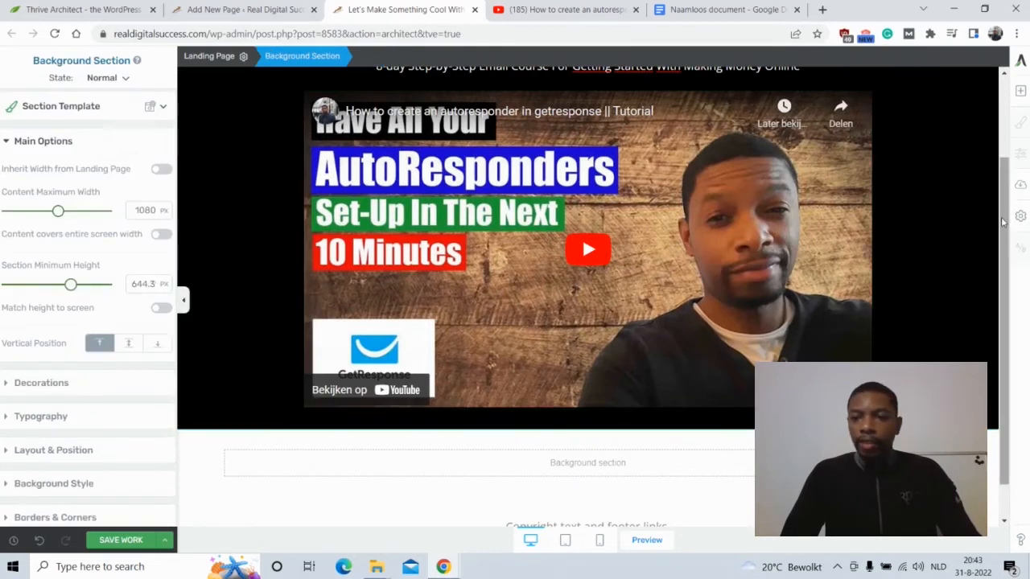
{"action": "scroll", "coordinate": [1003, 222], "scroll_direction": "up", "scroll_amount": 2}
{"action": "scroll", "coordinate": [855, 339], "scroll_direction": "down", "scroll_amount": 3}
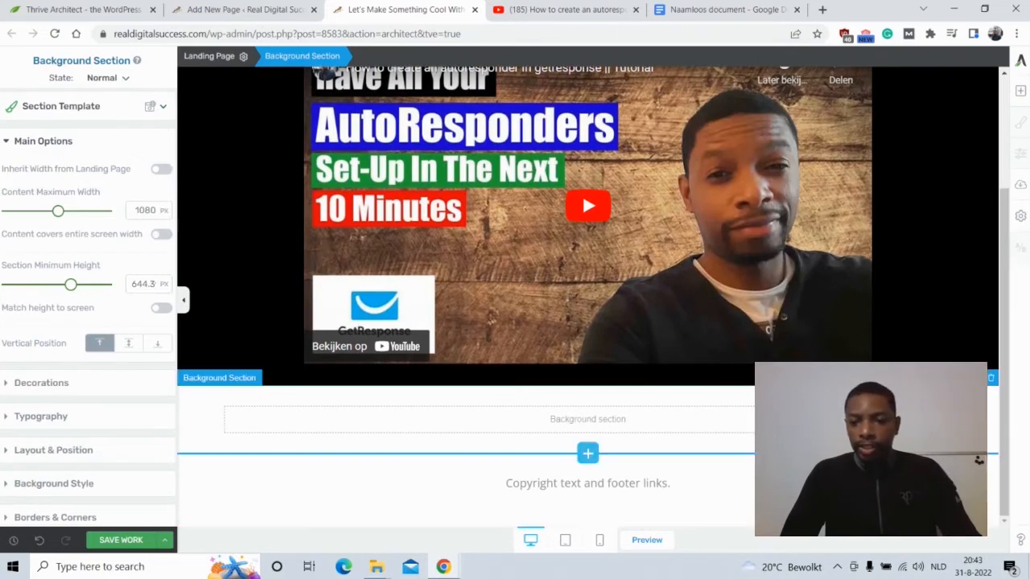
- Select the empty background section below the video and review the "What you'll learn" copy in Google Docs before returning to the landing page
{"action": "left_click", "coordinate": [836, 419]}
{"action": "left_click", "coordinate": [757, 10]}
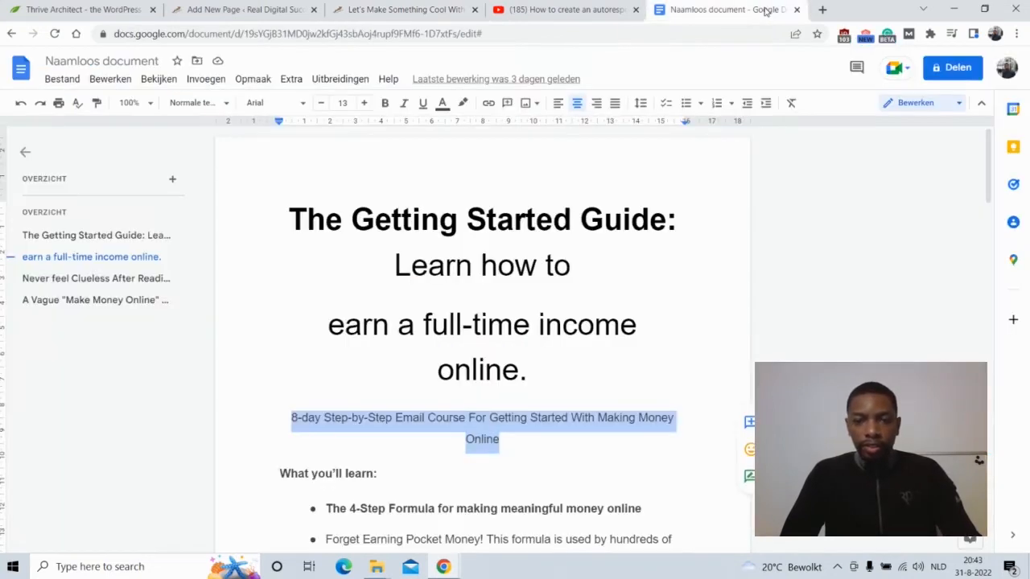
{"action": "left_click_drag", "start_coordinate": [991, 187], "coordinate": [997, 250]}
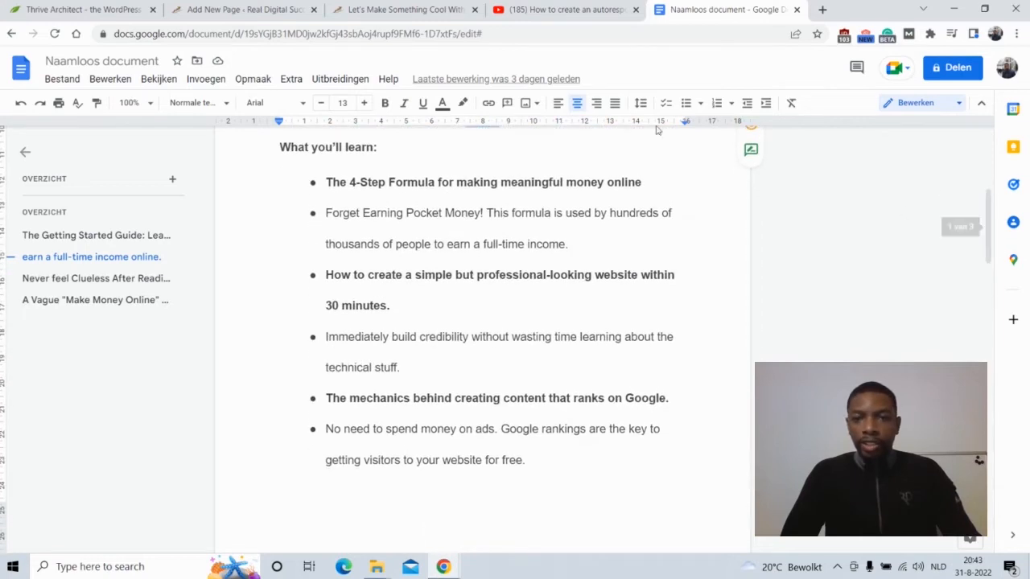
{"action": "left_click", "coordinate": [355, 10]}
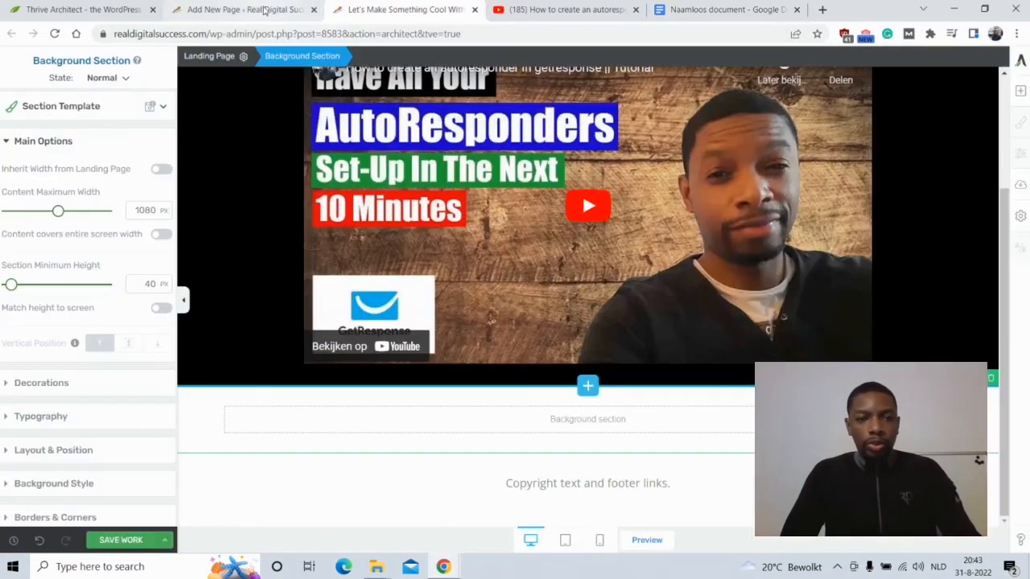
- Place a Columns element in the empty background section with the two-column 1/2 + 1/2 layout
{"action": "left_click", "coordinate": [1020, 91]}
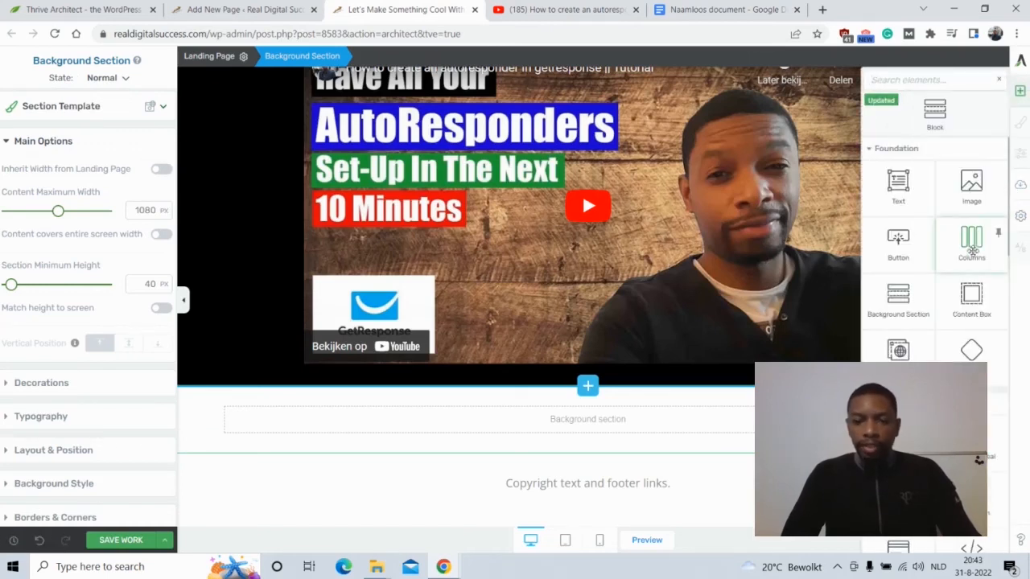
{"action": "left_click_drag", "start_coordinate": [971, 241], "coordinate": [613, 422]}
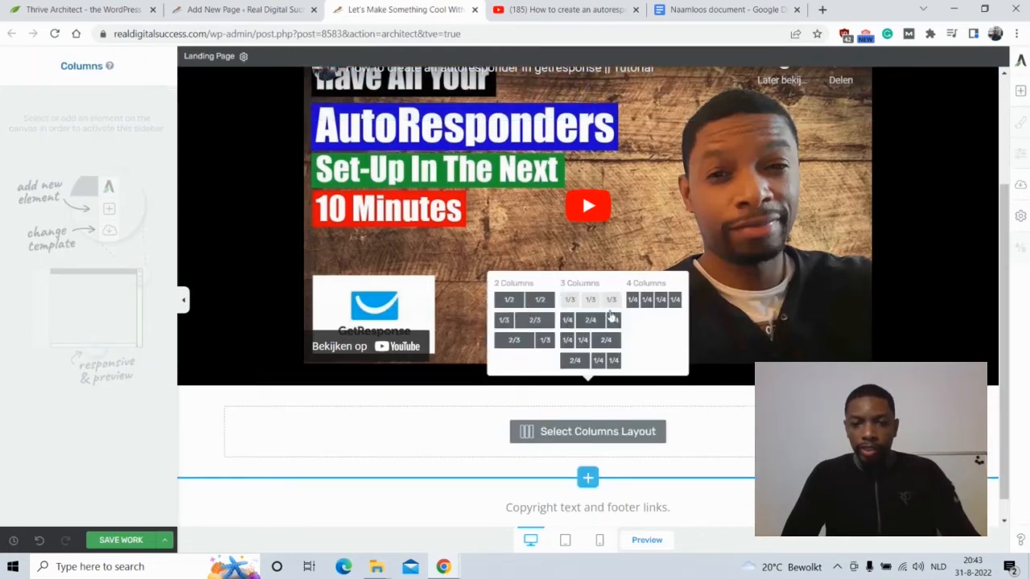
{"action": "left_click", "coordinate": [539, 304]}
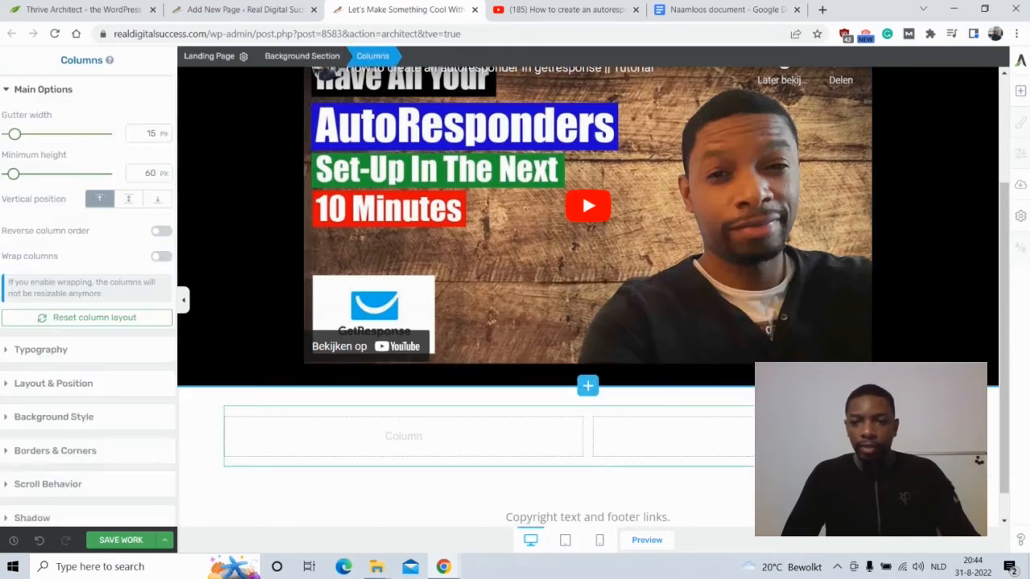
- Place an Image element in the first column and search the media library for "make money"
{"action": "left_click", "coordinate": [1020, 90]}
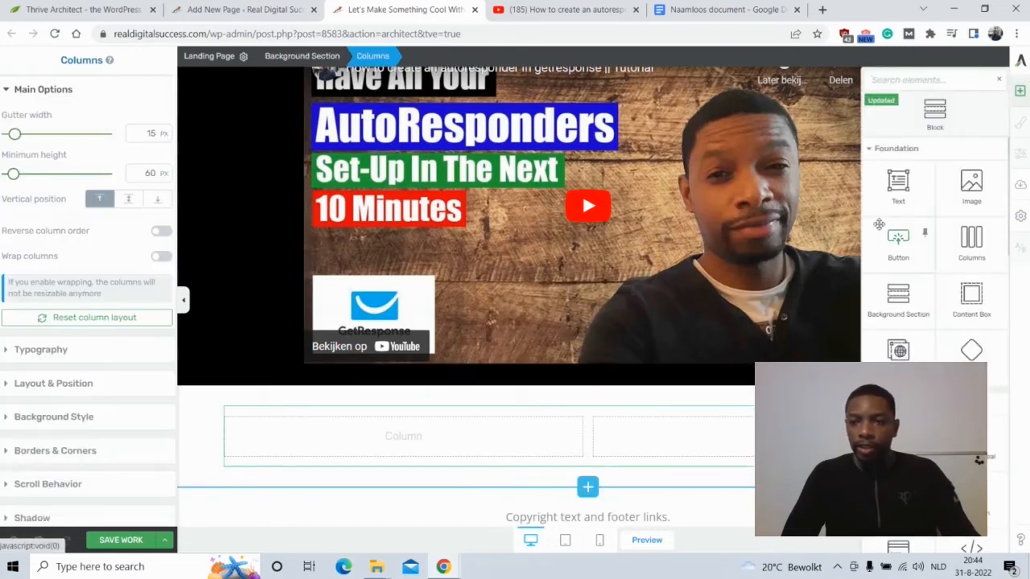
{"action": "left_click_drag", "start_coordinate": [971, 184], "coordinate": [398, 434]}
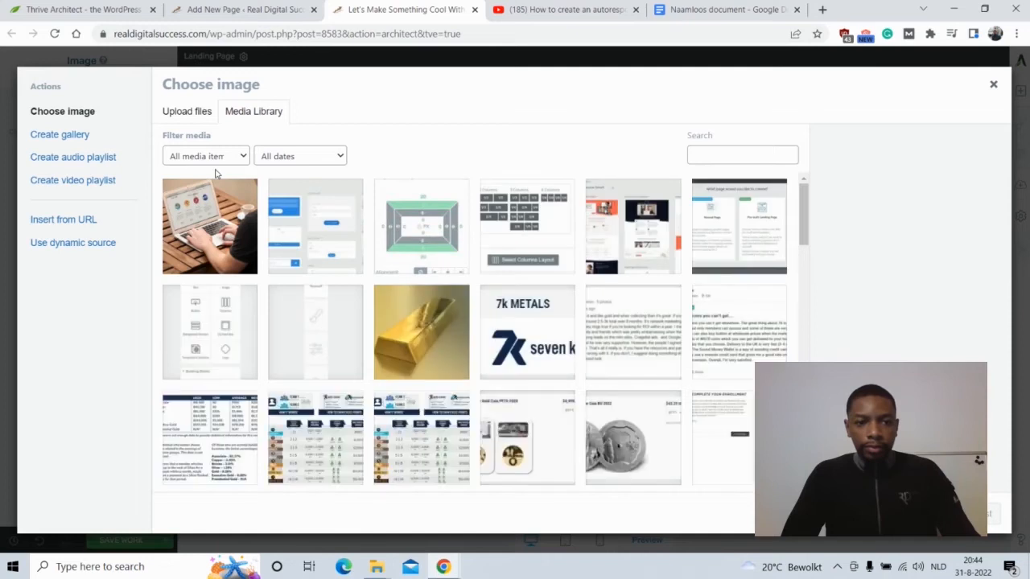
{"action": "left_click", "coordinate": [762, 158]}
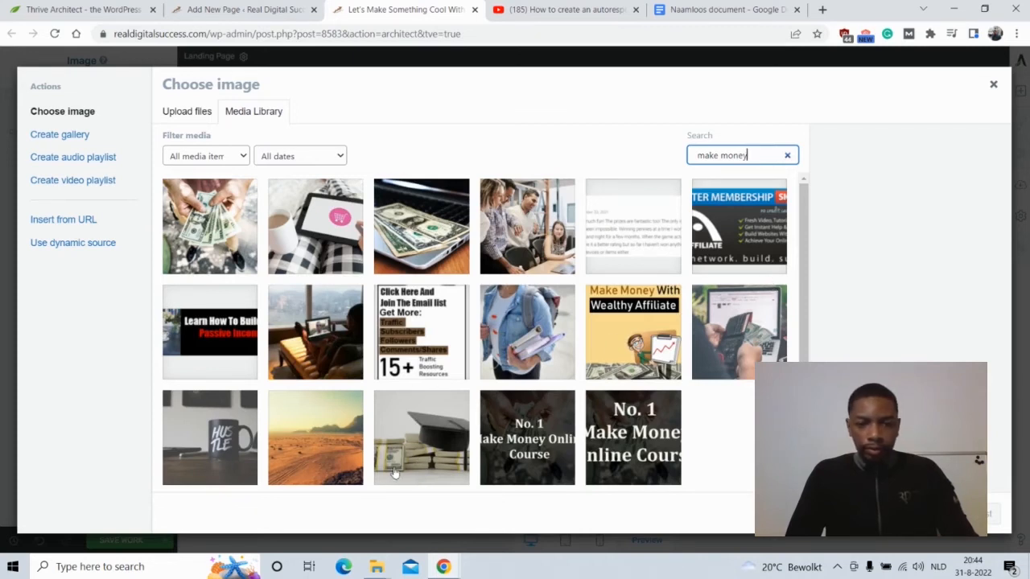
- Change the media library search to "getting" and insert Course-cover.png into the first column
{"action": "key", "text": "BackSpace"}
{"action": "key", "text": "BackSpace"}
{"action": "key", "text": "BackSpace"}
{"action": "key", "text": "BackSpace"}
{"action": "type", "text": "getting"}
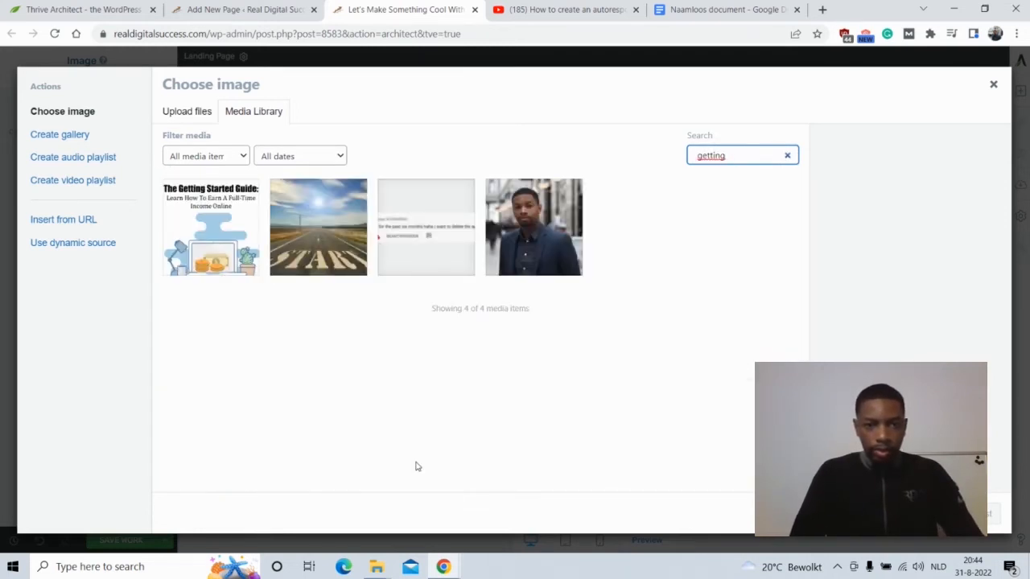
{"action": "left_click", "coordinate": [219, 256]}
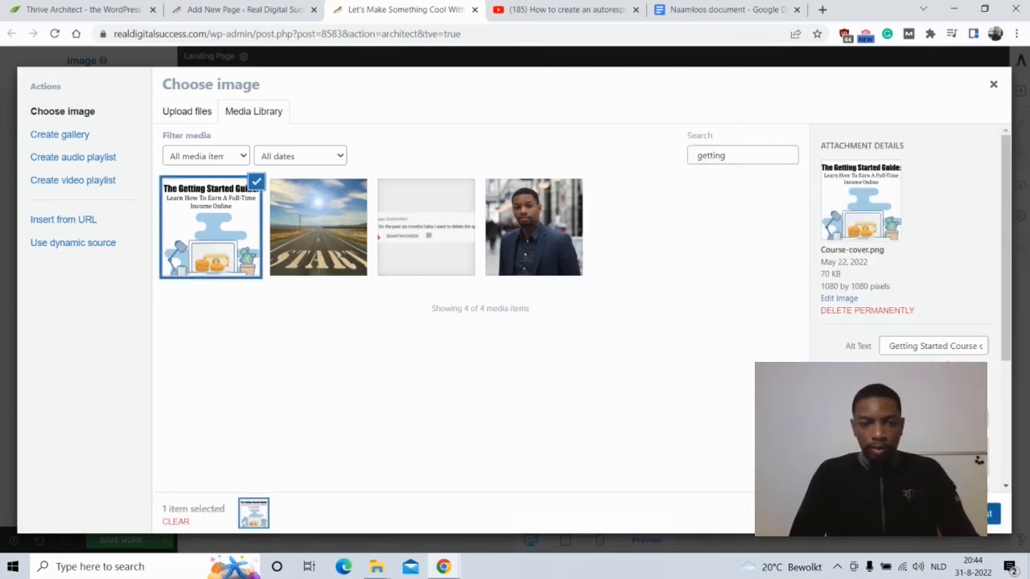
{"action": "left_click", "coordinate": [994, 513]}
{"action": "left_click_drag", "start_coordinate": [1003, 191], "coordinate": [1024, 322]}
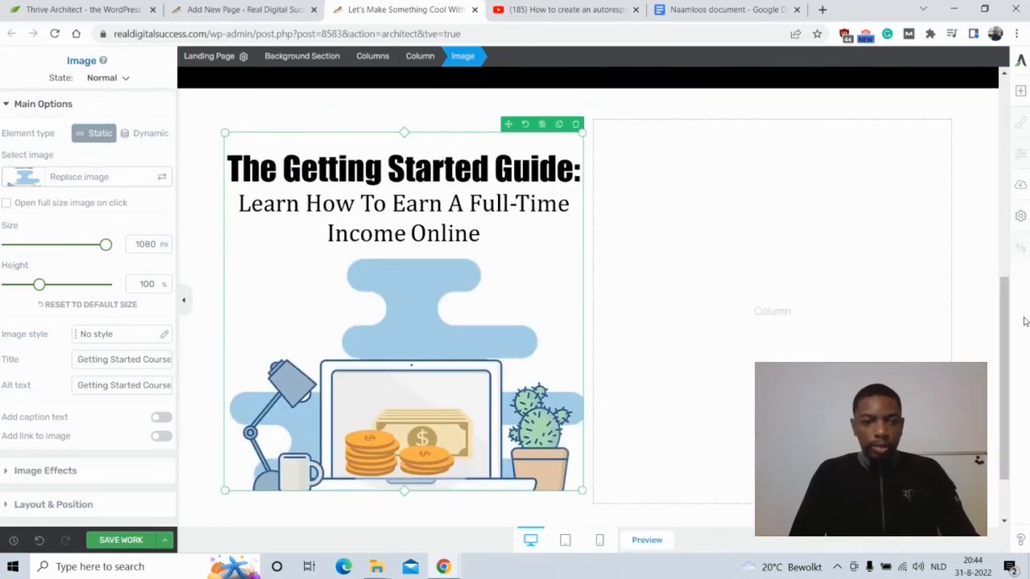
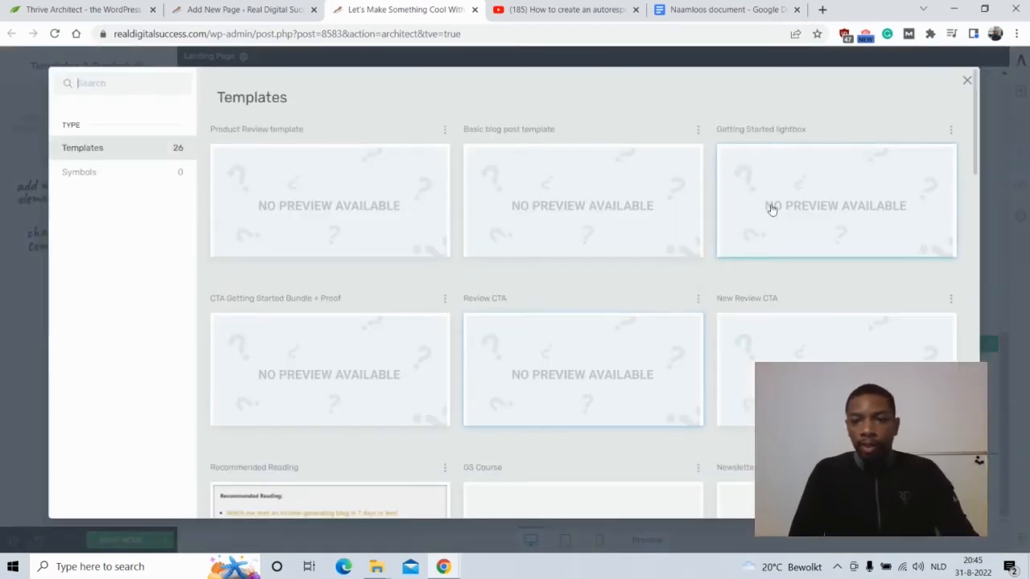
- Load the saved "Getting Started CTA" template, the "Never feel Clueless" sign-up block, below the image and bullet columns
{"action": "left_click_drag", "start_coordinate": [975, 127], "coordinate": [981, 222]}
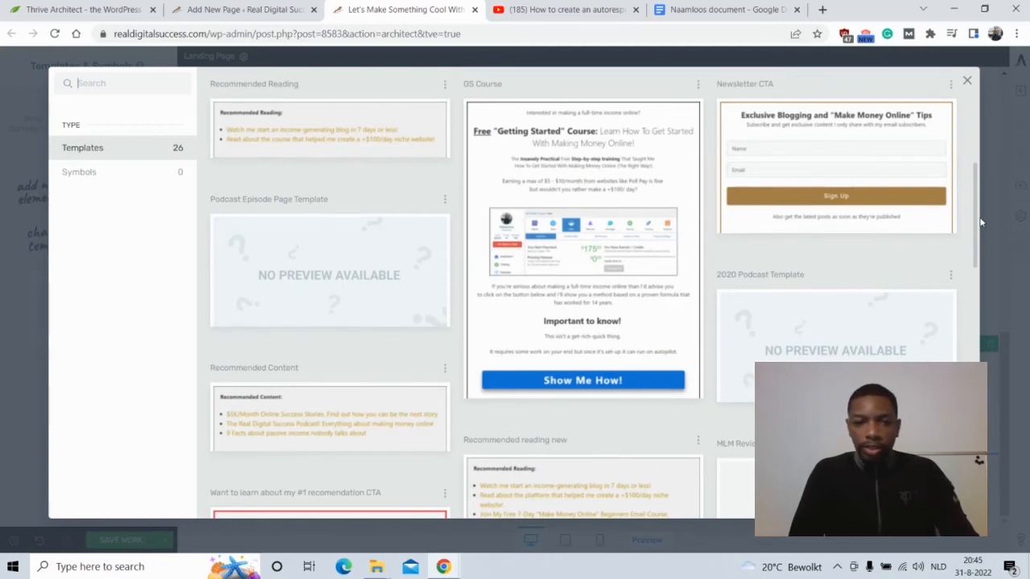
{"action": "left_click_drag", "start_coordinate": [980, 222], "coordinate": [997, 408]}
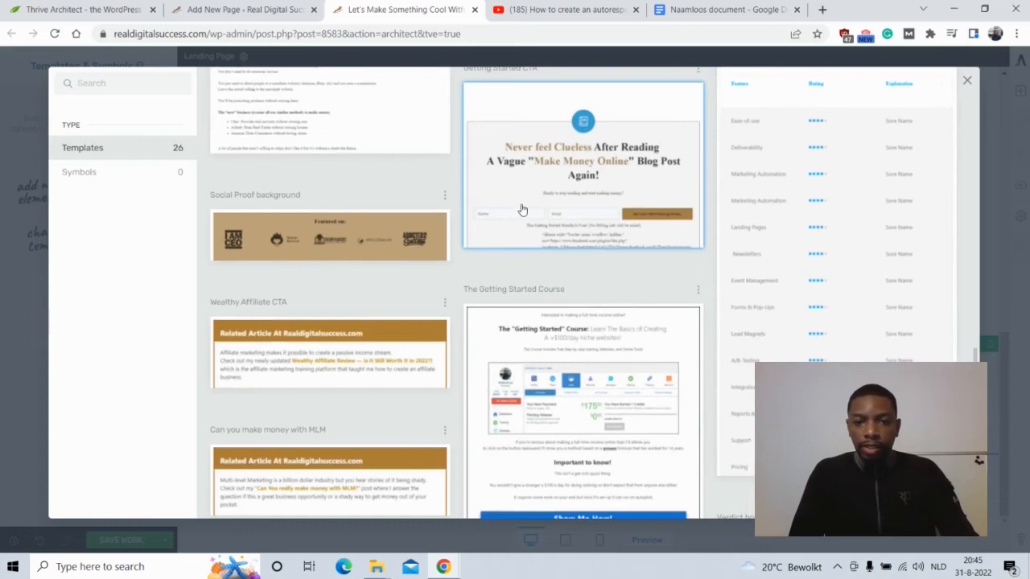
{"action": "left_click", "coordinate": [522, 209]}
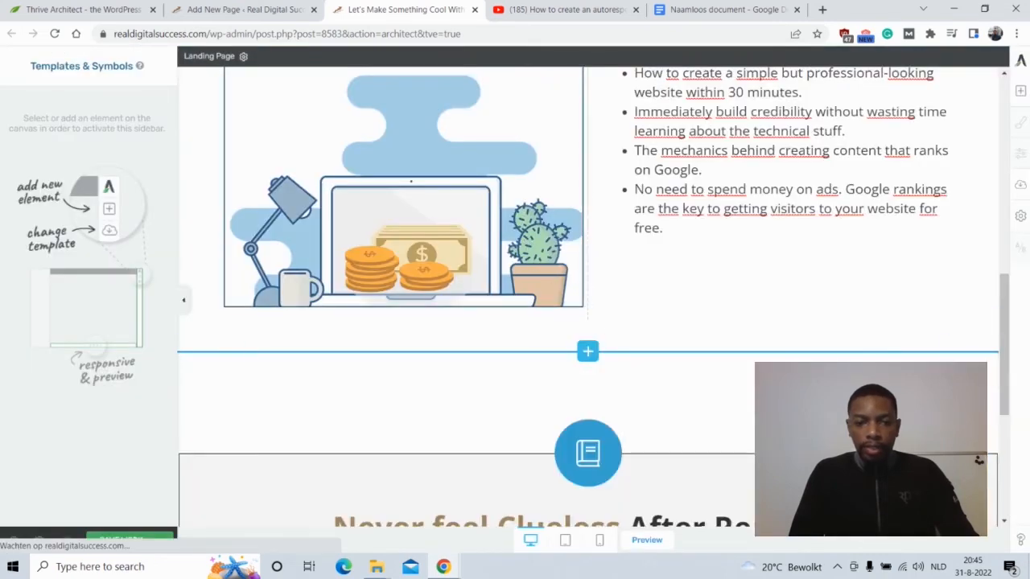
- Set the top margin of the "Never feel Clueless" content box to 30 px
{"action": "left_click_drag", "start_coordinate": [1005, 360], "coordinate": [1011, 414]}
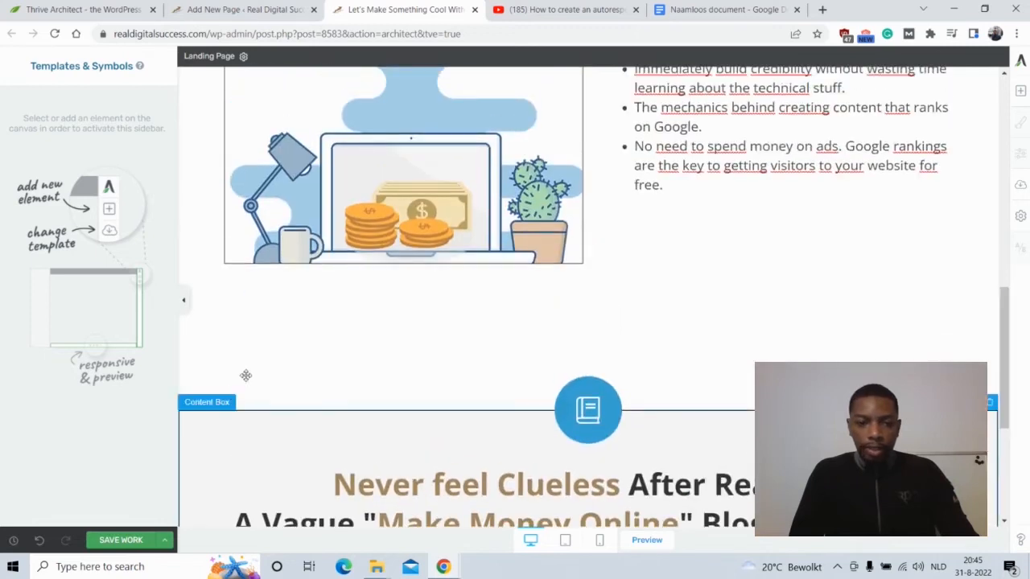
{"action": "left_click", "coordinate": [295, 361]}
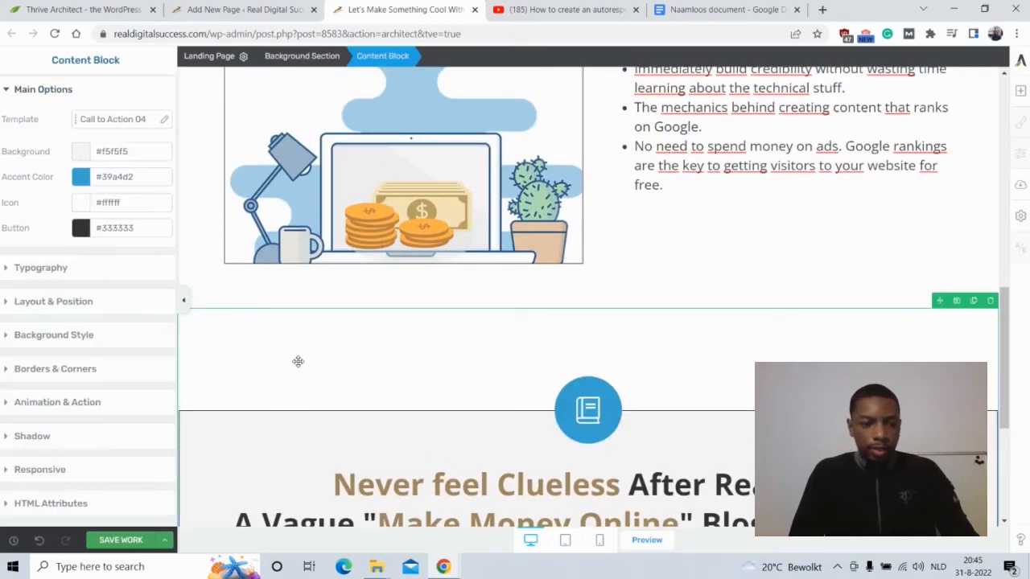
{"action": "left_click", "coordinate": [4, 303]}
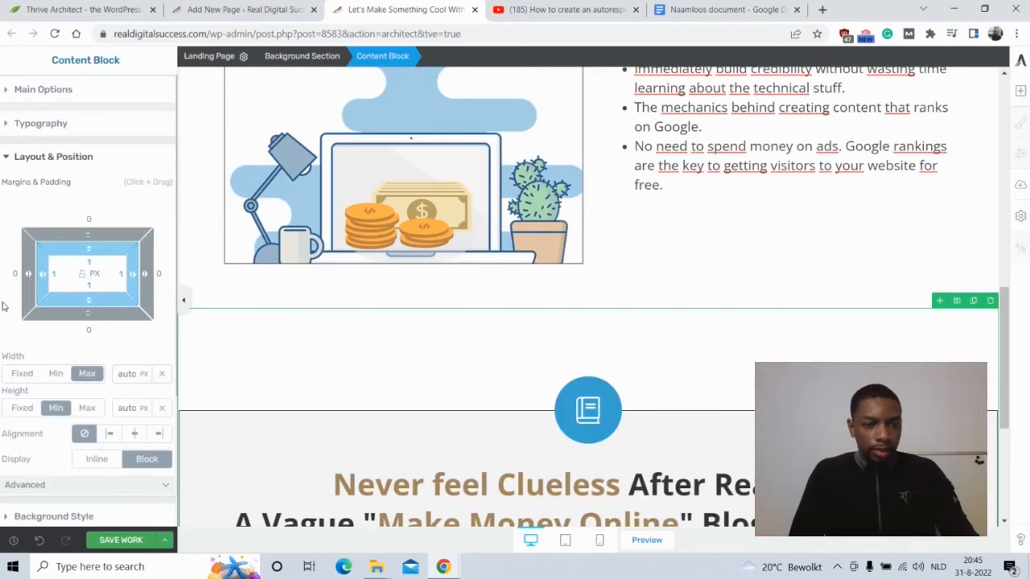
{"action": "left_click", "coordinate": [363, 434]}
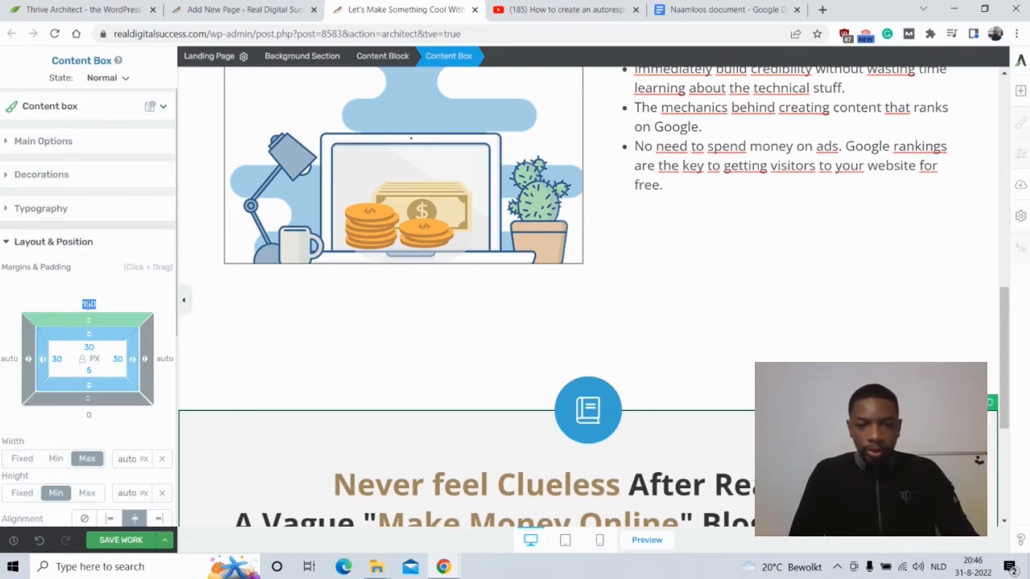
{"action": "key", "text": "BackSpace"}
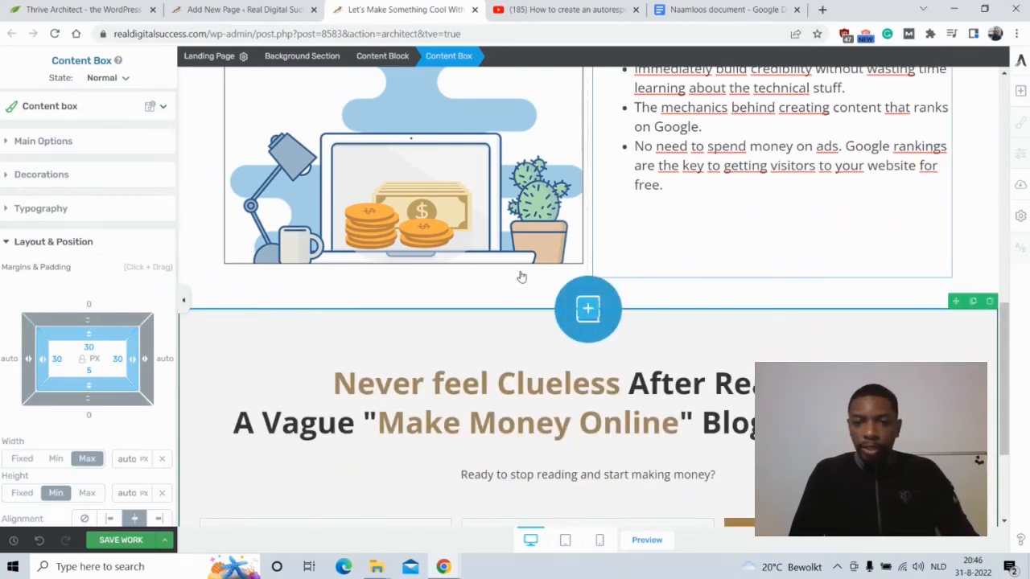
{"action": "type", "text": "0"}
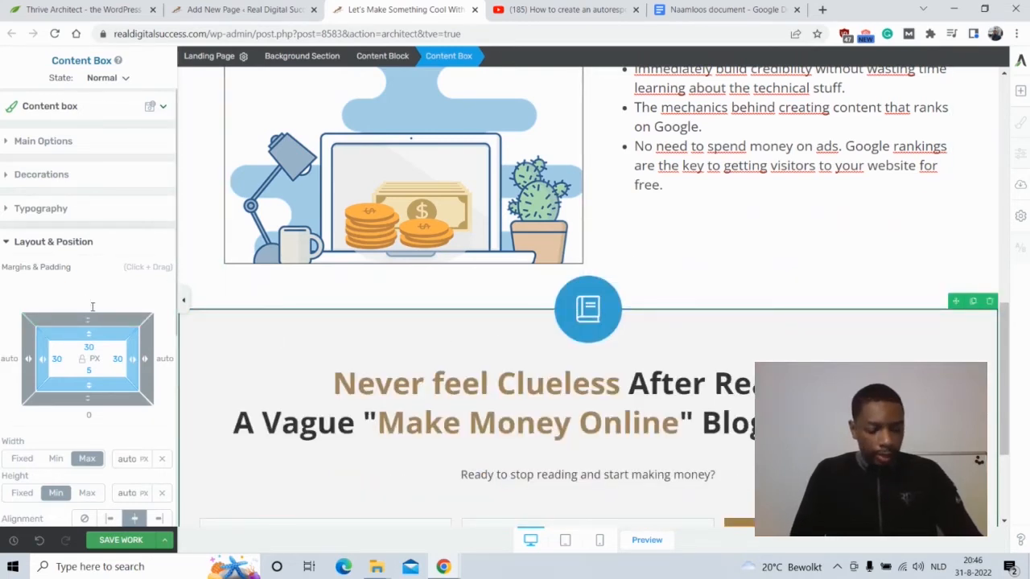
{"action": "type", "text": "0"}
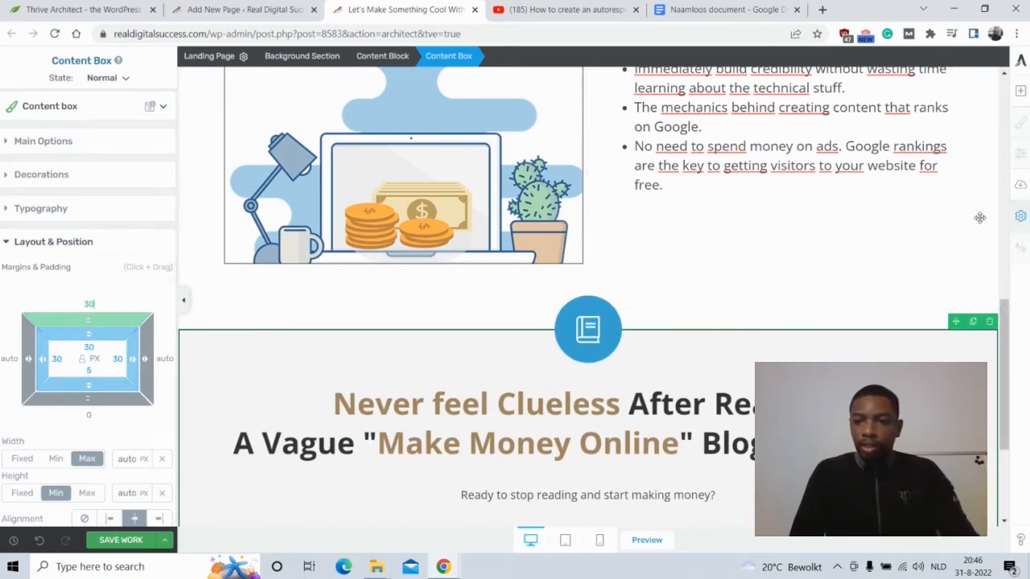
- Compare the "Never feel Clueless" sign-up block with its copy in Google Docs and return to the landing page
{"action": "left_click", "coordinate": [998, 359]}
{"action": "left_click_drag", "start_coordinate": [1004, 359], "coordinate": [1003, 426]}
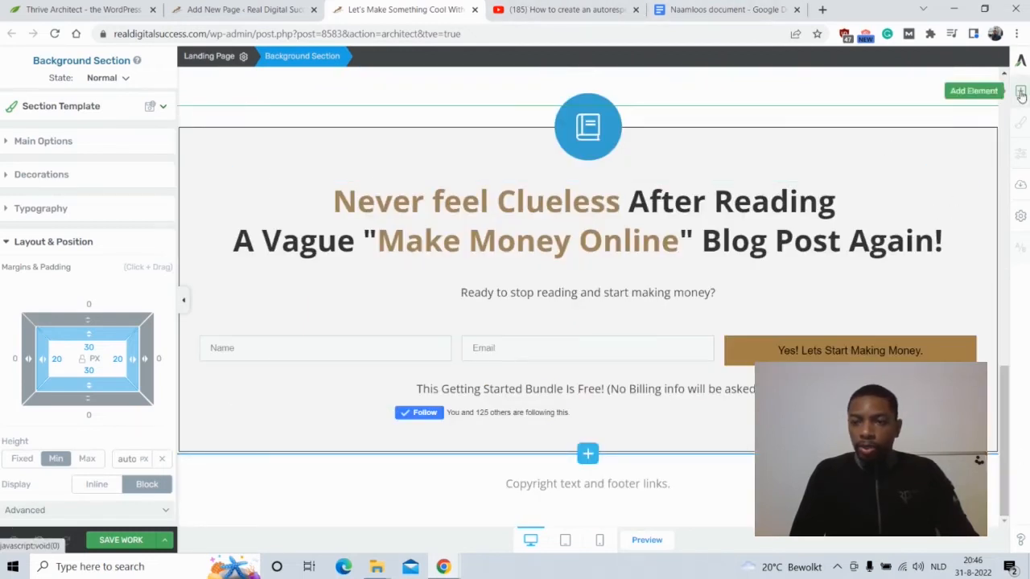
{"action": "left_click", "coordinate": [722, 7]}
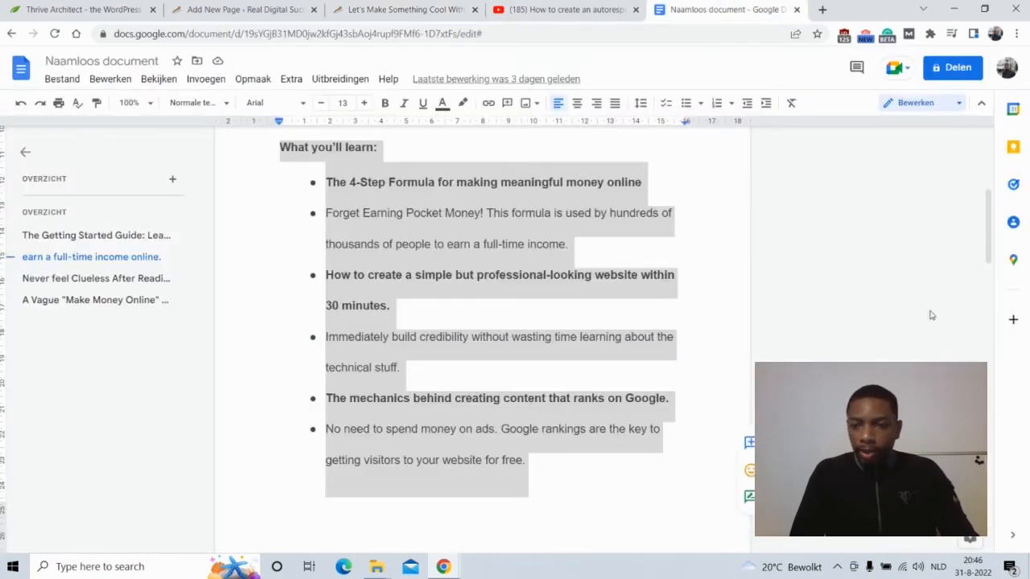
{"action": "left_click_drag", "start_coordinate": [988, 222], "coordinate": [998, 317]}
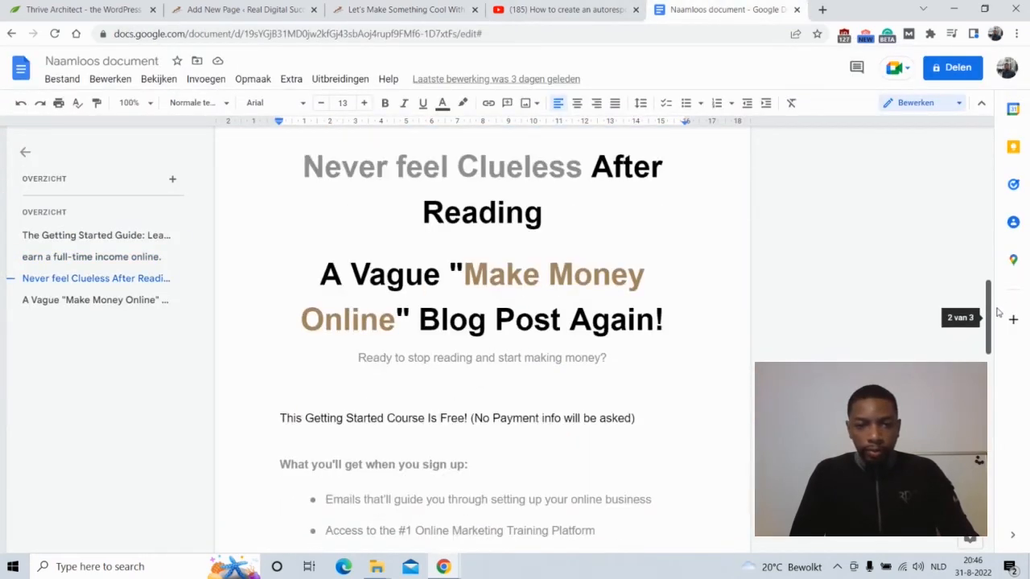
{"action": "left_click", "coordinate": [535, 10]}
{"action": "left_click", "coordinate": [407, 10]}
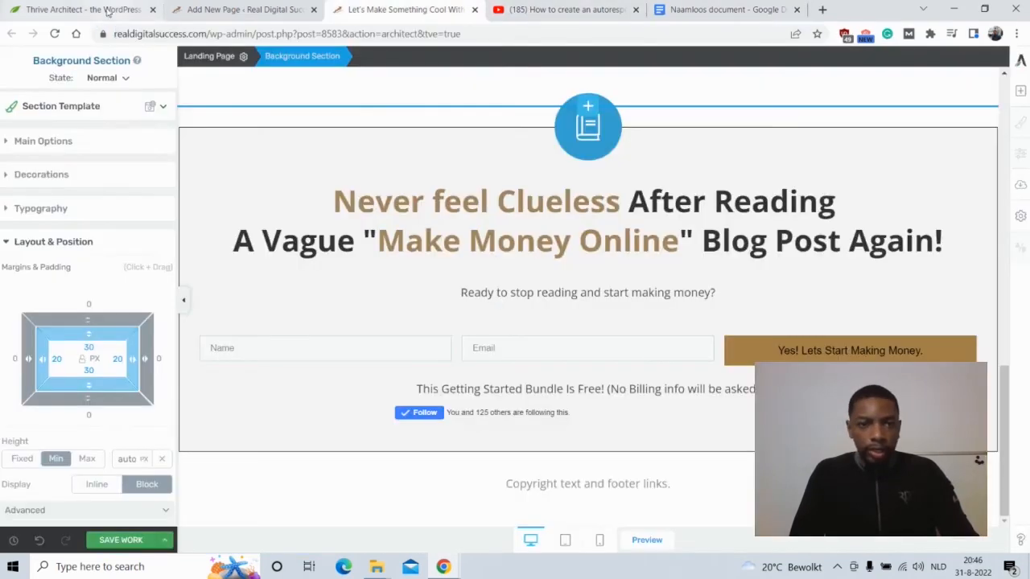
- Add a background section below the "Never feel Clueless" sign-up block and place a text element inside it
{"action": "left_click", "coordinate": [1019, 90]}
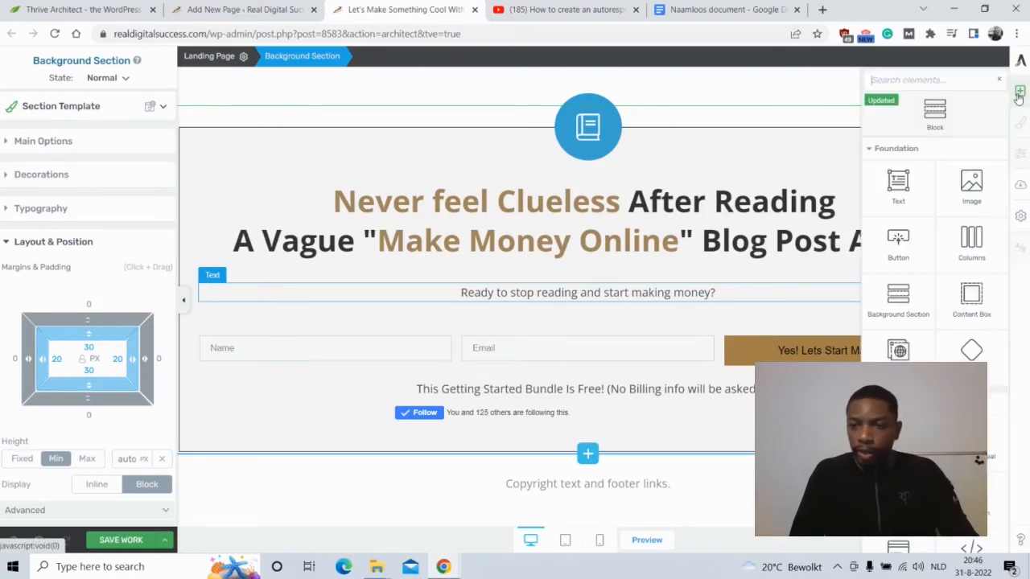
{"action": "left_click_drag", "start_coordinate": [912, 298], "coordinate": [656, 455]}
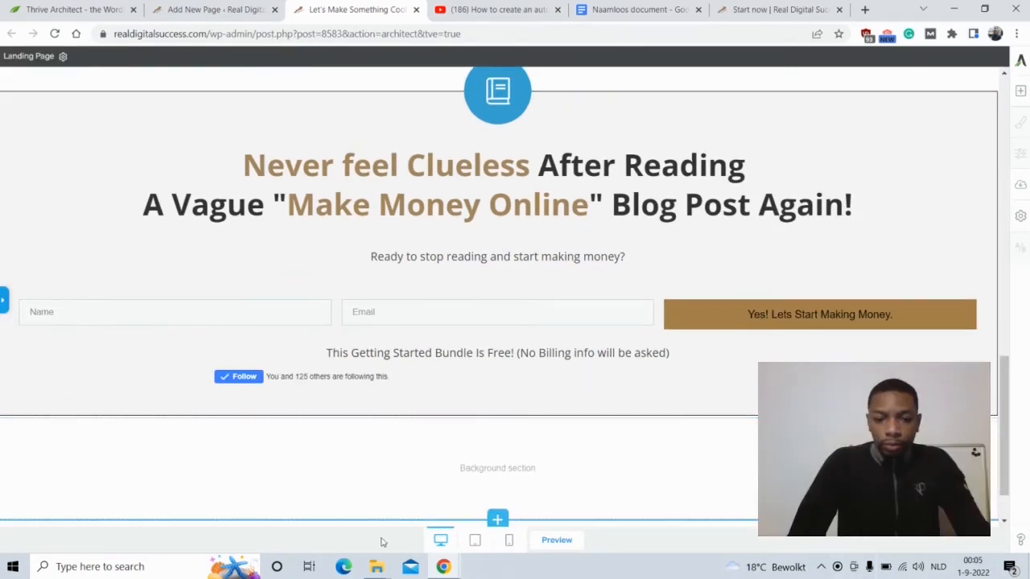
{"action": "left_click", "coordinate": [1019, 92]}
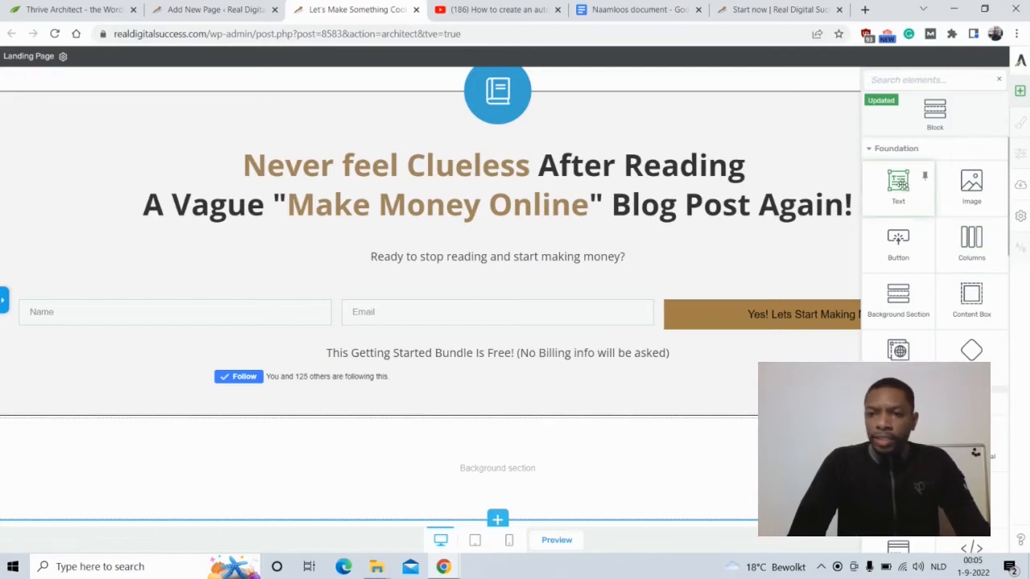
{"action": "left_click_drag", "start_coordinate": [900, 181], "coordinate": [477, 470]}
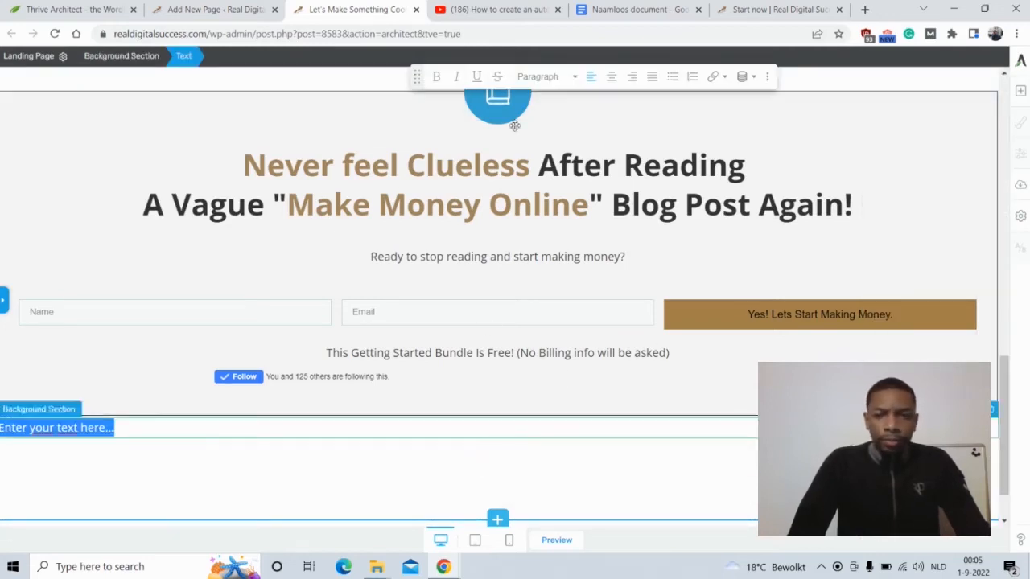
- Copy the "What you'll get when you sign up:" heading and its three bullets from the Google Docs document
{"action": "left_click", "coordinate": [813, 10]}
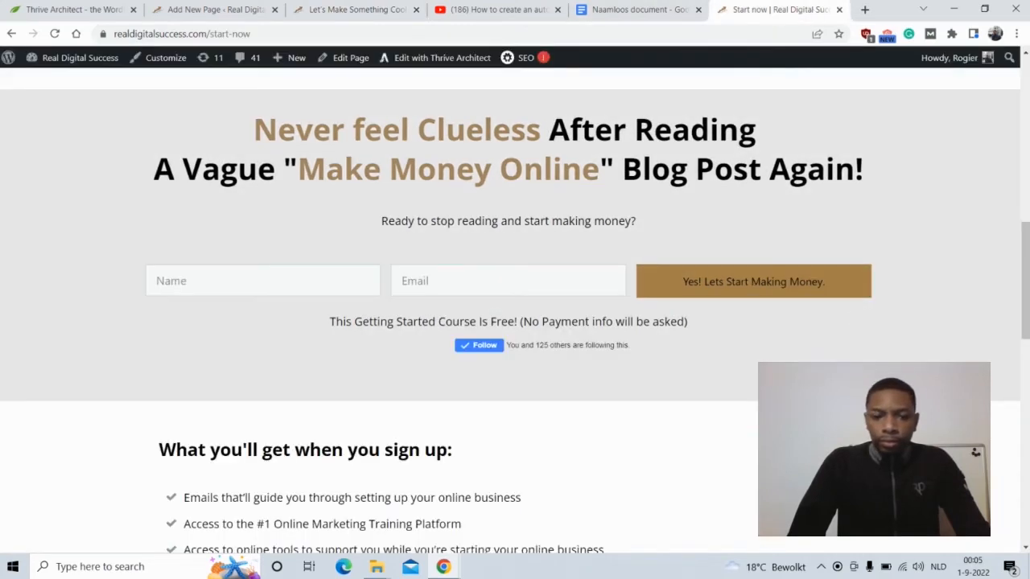
{"action": "left_click", "coordinate": [495, 10]}
{"action": "left_click", "coordinate": [302, 8]}
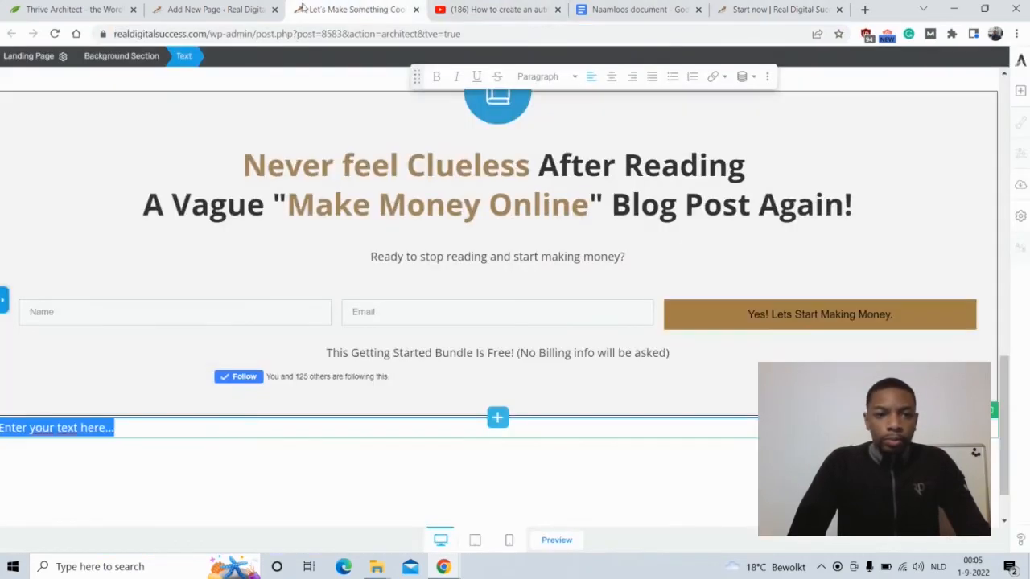
{"action": "left_click", "coordinate": [586, 8]}
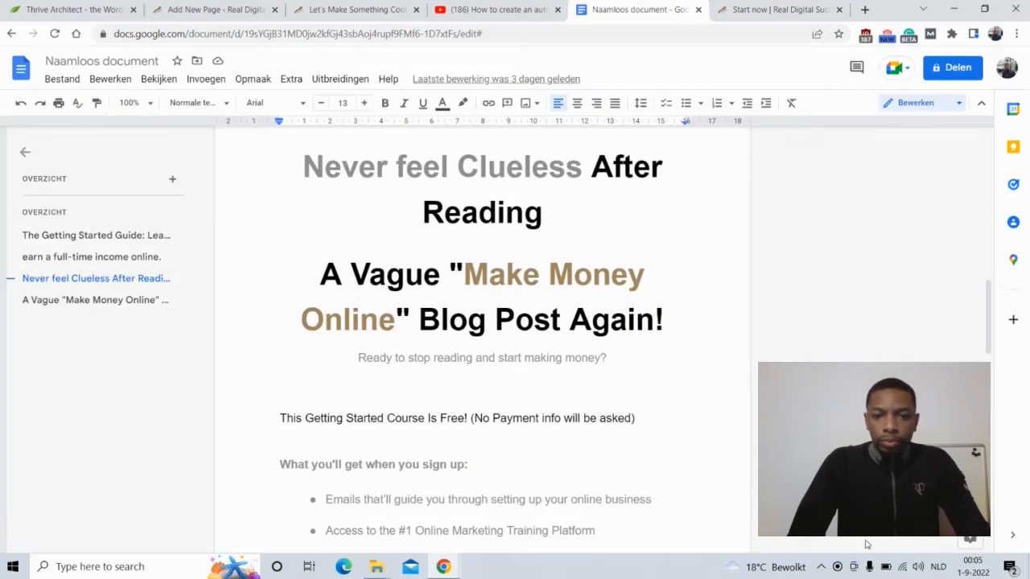
{"action": "left_click_drag", "start_coordinate": [988, 318], "coordinate": [1005, 341]}
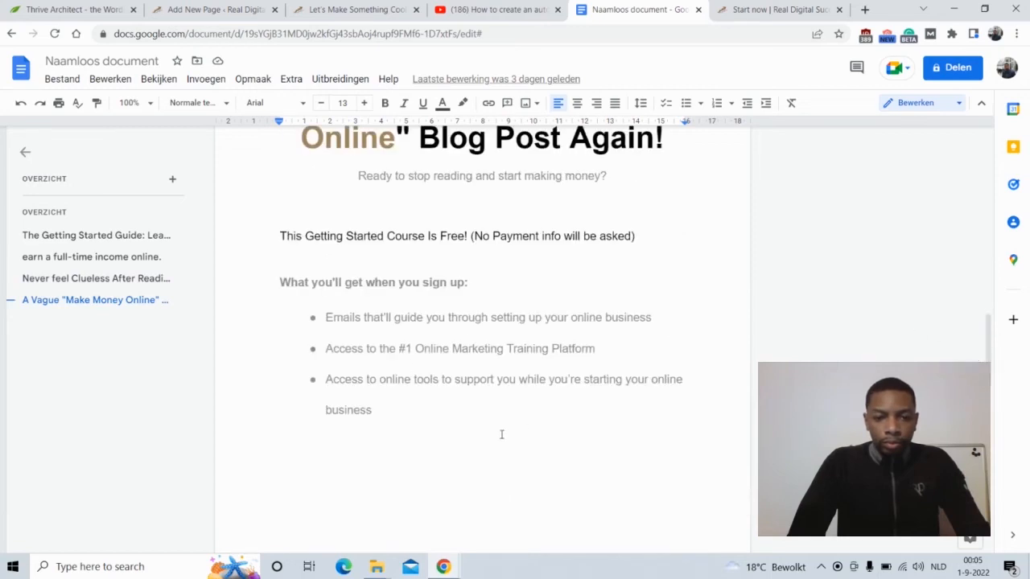
{"action": "left_click_drag", "start_coordinate": [374, 418], "coordinate": [282, 283]}
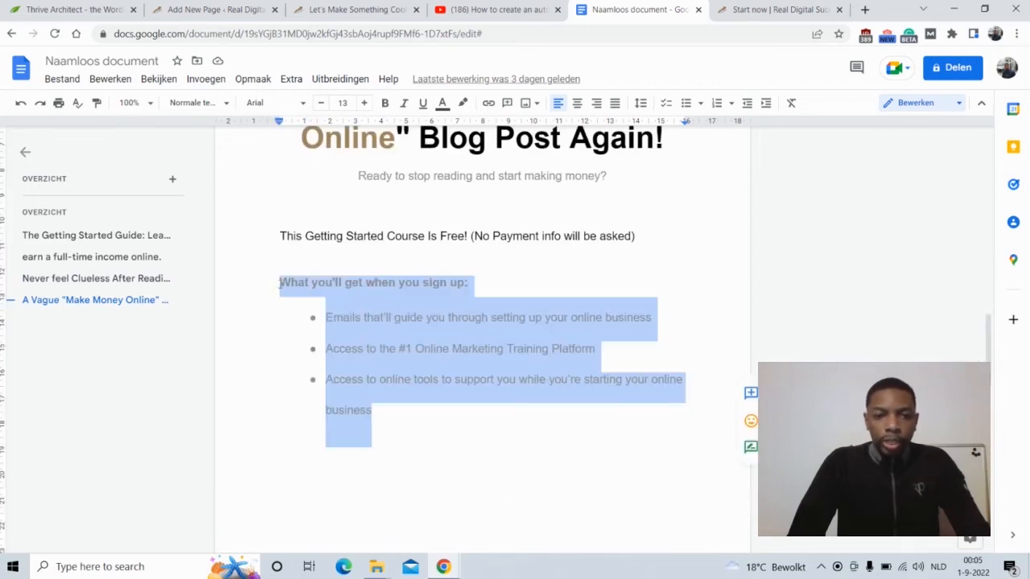
{"action": "right_click", "coordinate": [282, 283]}
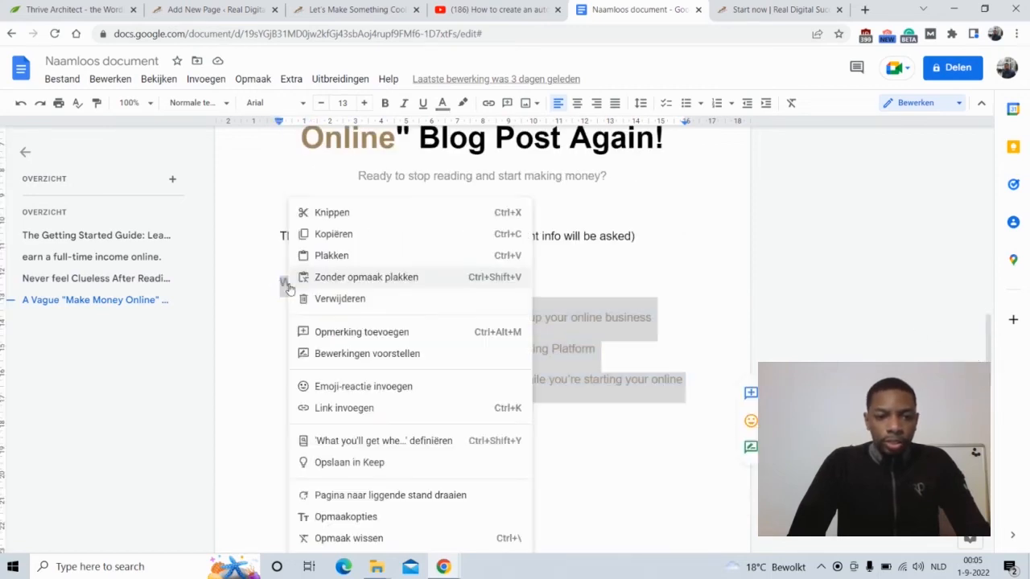
{"action": "left_click", "coordinate": [362, 238]}
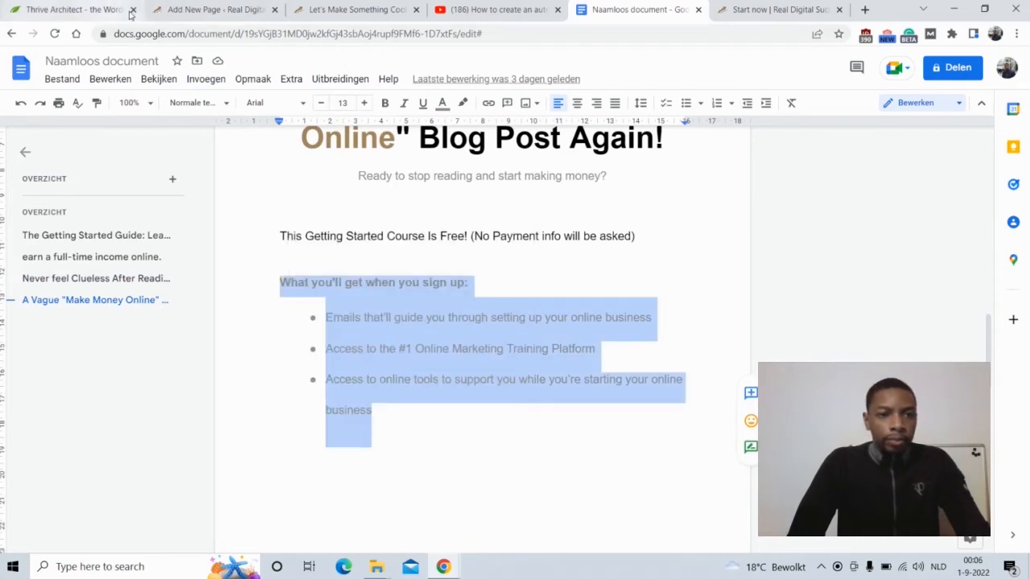
- Replace the new text element's placeholder on the landing page with the copied sign-up heading and bullets
{"action": "left_click", "coordinate": [199, 14]}
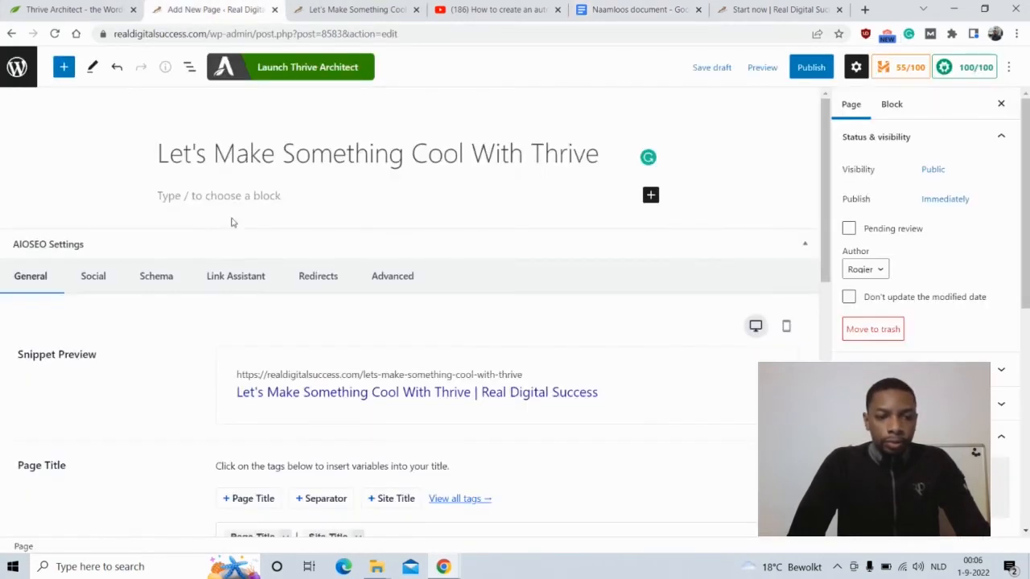
{"action": "left_click", "coordinate": [315, 5]}
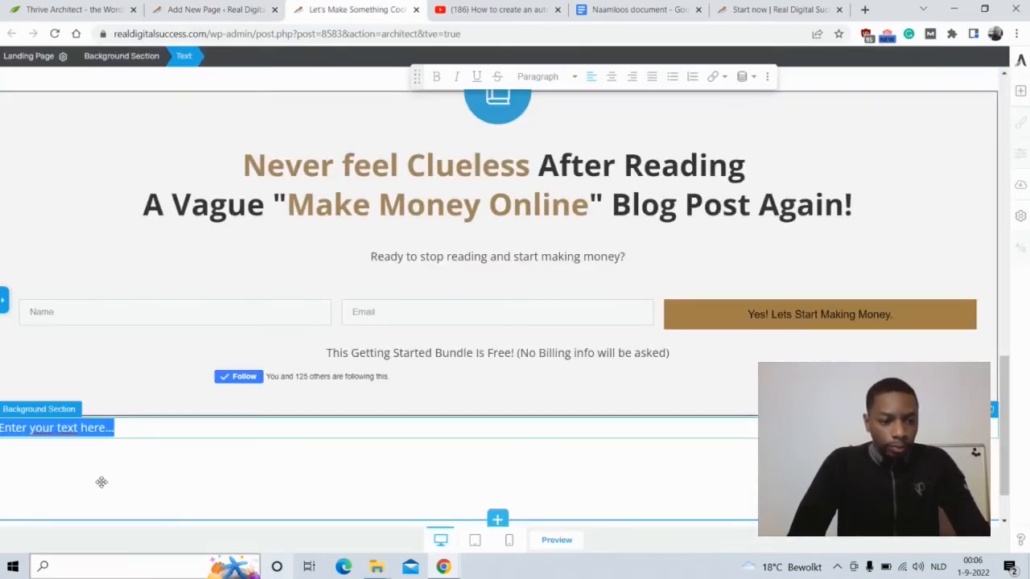
{"action": "key", "text": "BackSpace"}
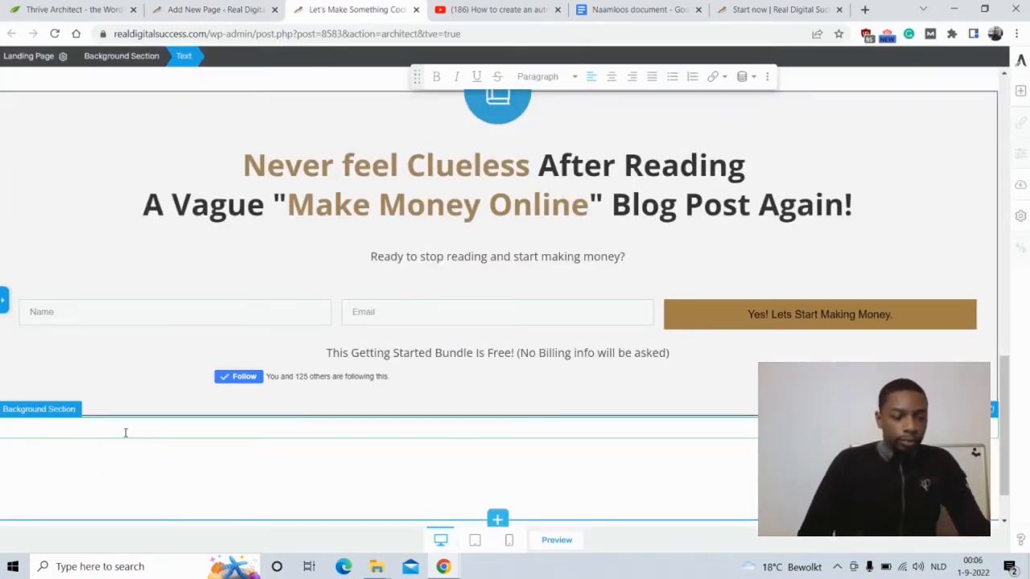
{"action": "key", "text": "ctrl+v"}
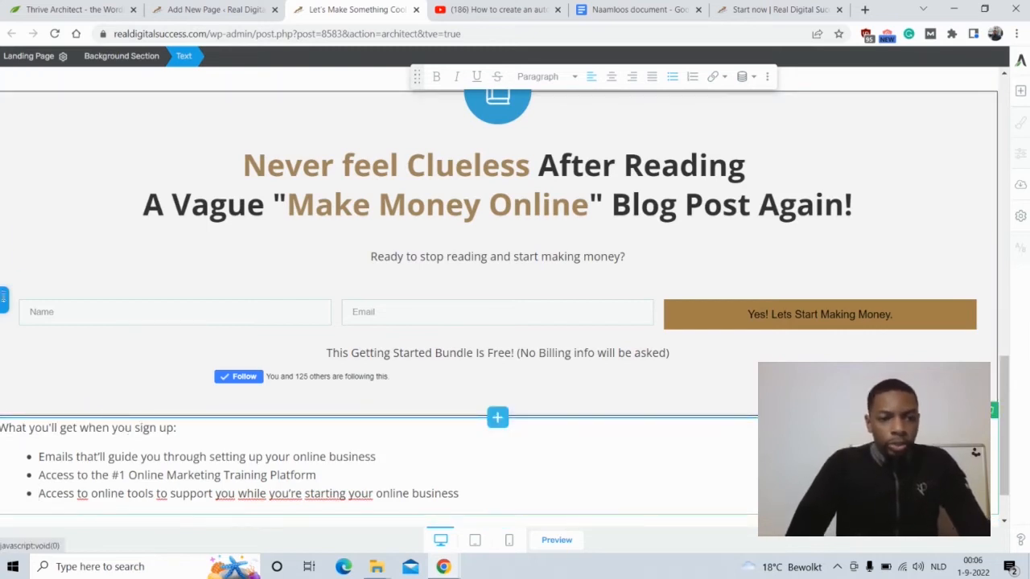
- Add a content box below the "What you'll get when you sign up:" text and move that text into it
{"action": "left_click", "coordinate": [4, 297]}
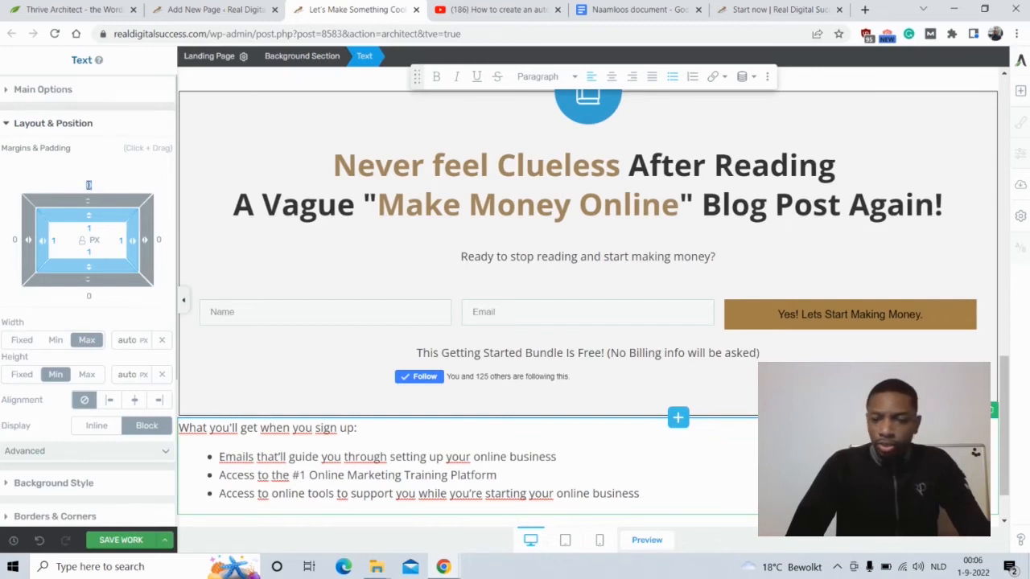
{"action": "left_click", "coordinate": [7, 124]}
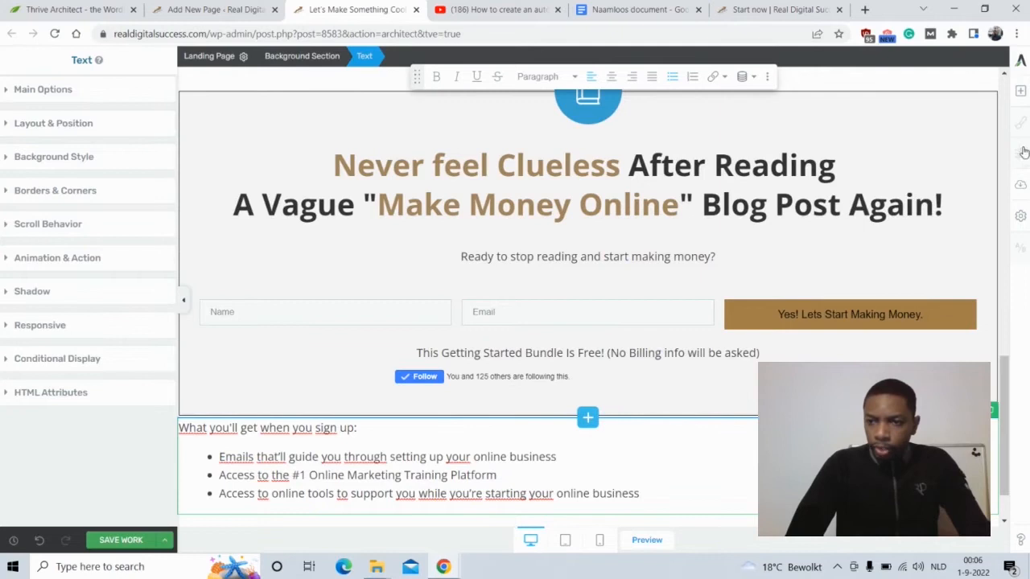
{"action": "left_click", "coordinate": [1019, 92]}
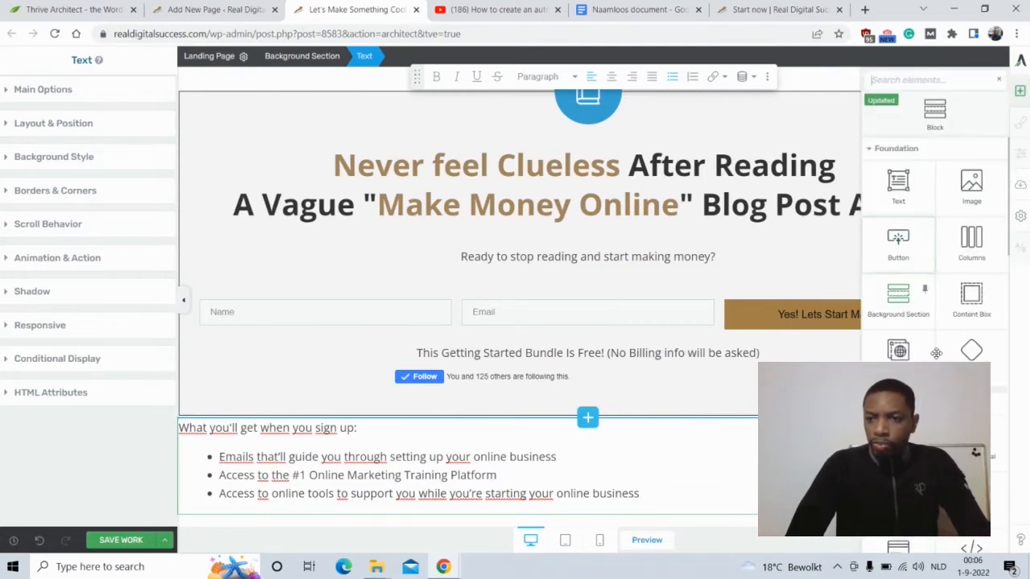
{"action": "left_click_drag", "start_coordinate": [971, 298], "coordinate": [574, 463]}
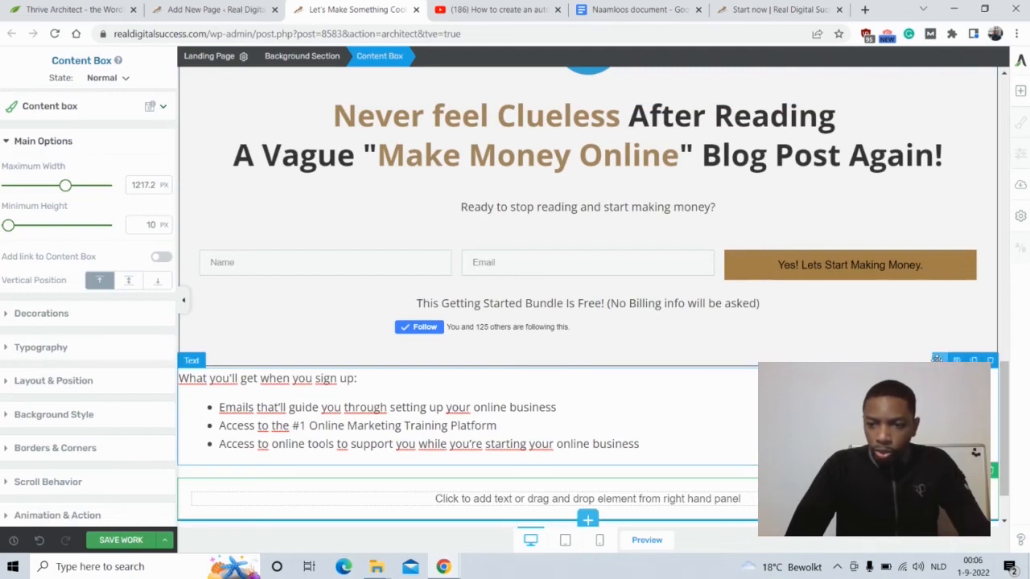
{"action": "left_click_drag", "start_coordinate": [939, 360], "coordinate": [936, 499]}
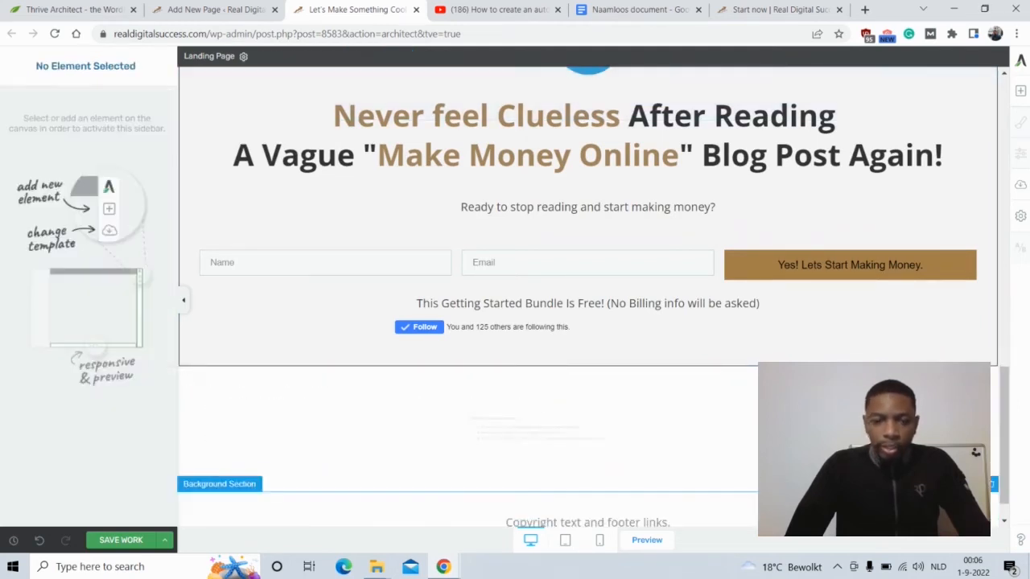
- Set the top margin of the content box holding the "What you'll get when you sign up:" text to 60 px
{"action": "left_click", "coordinate": [300, 490]}
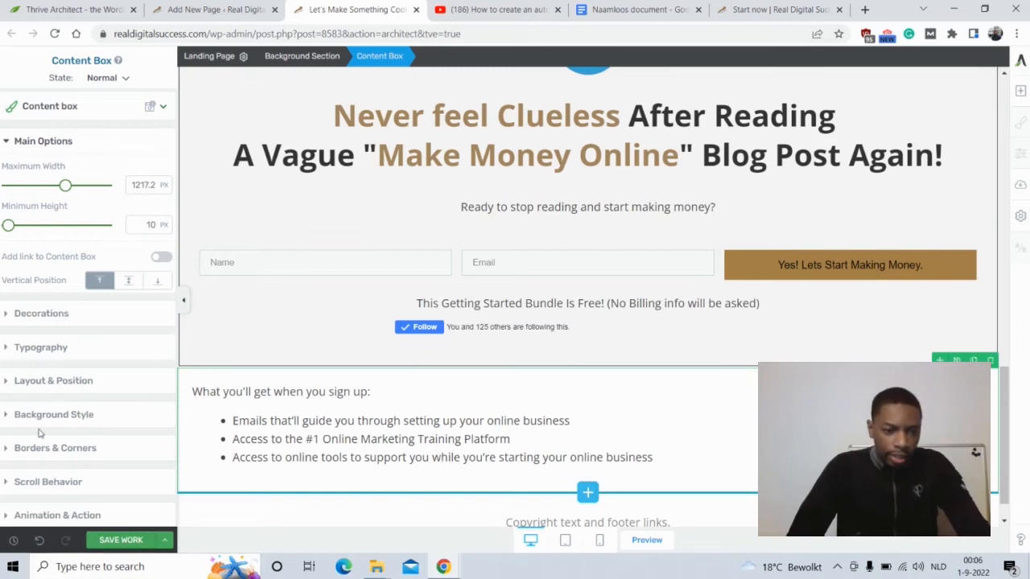
{"action": "left_click", "coordinate": [6, 387]}
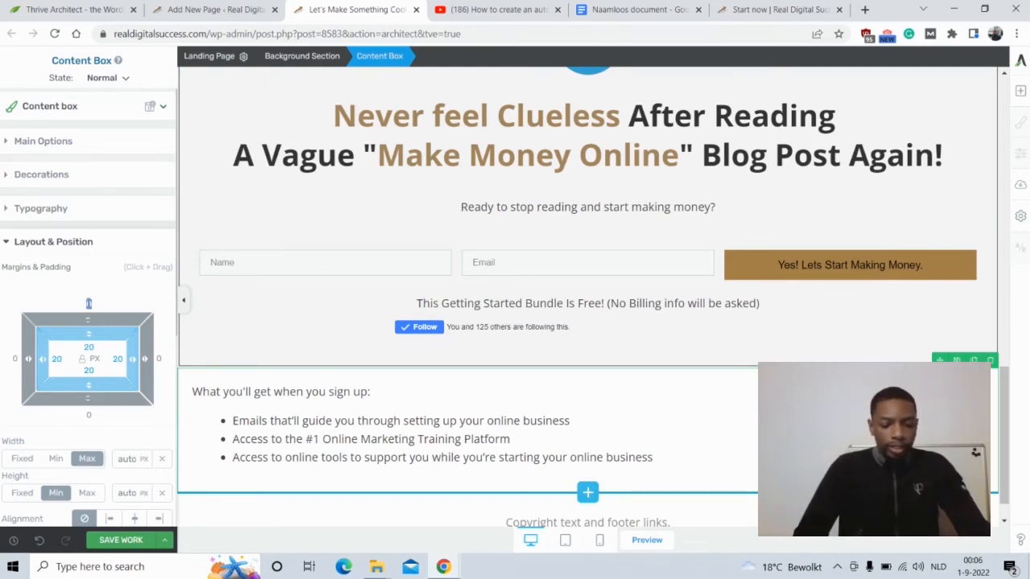
{"action": "type", "text": "50"}
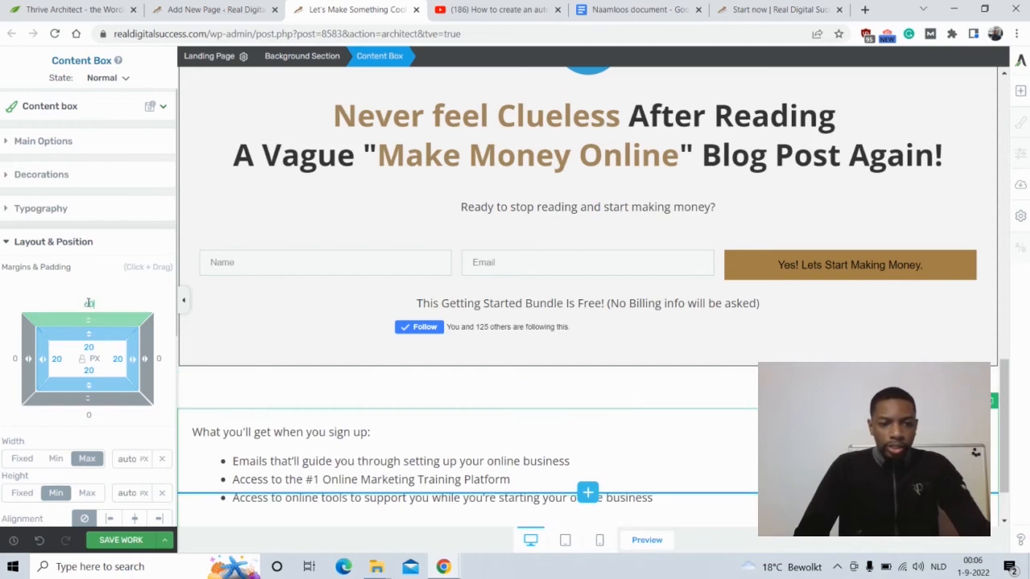
{"action": "left_click", "coordinate": [685, 403]}
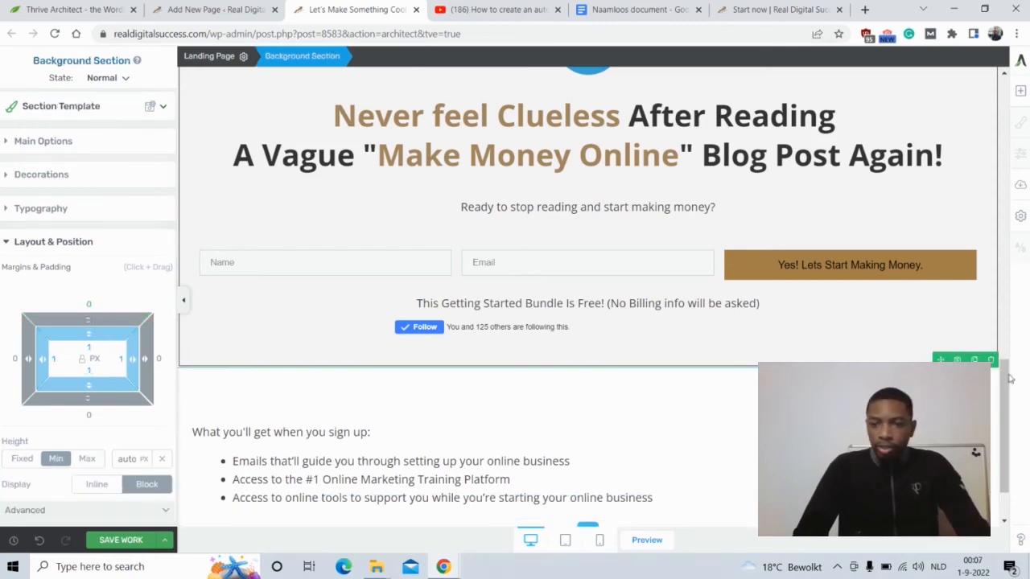
- Insert a two-column layout with equal 1/2 columns below the sign-up bullets inside the content box
{"action": "scroll", "coordinate": [1009, 378], "scroll_direction": "down", "scroll_amount": 1}
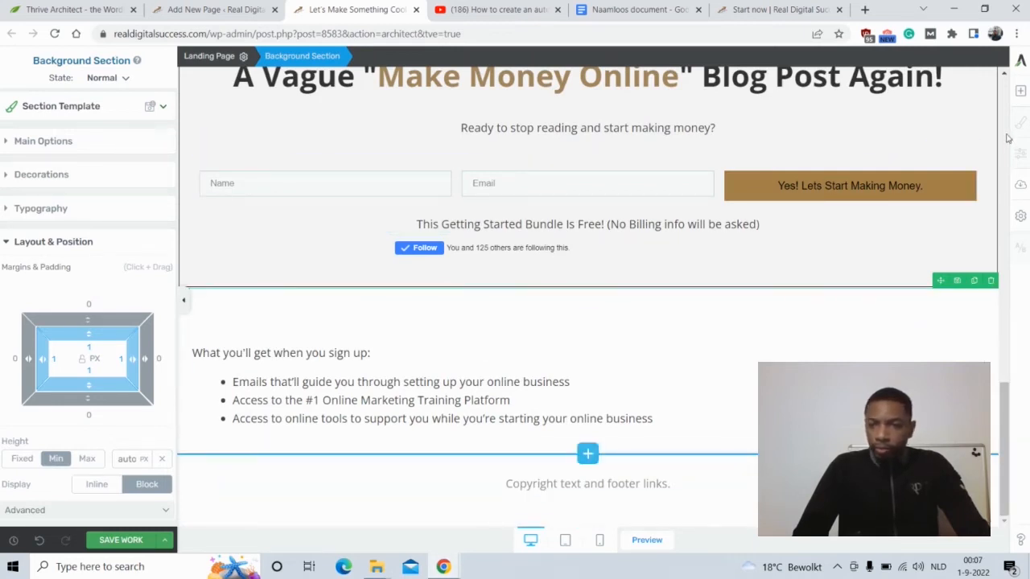
{"action": "left_click", "coordinate": [1020, 97]}
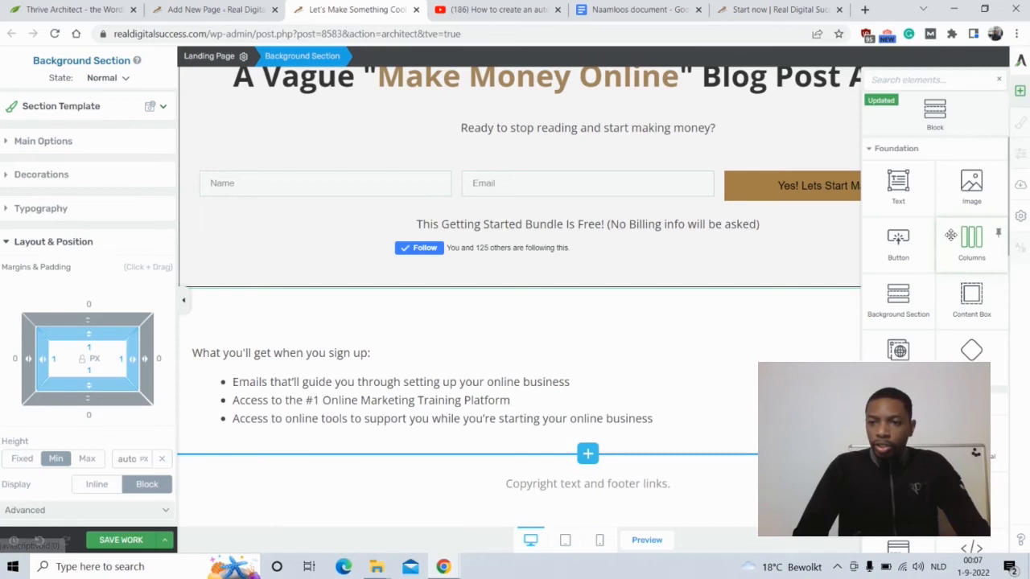
{"action": "left_click_drag", "start_coordinate": [971, 237], "coordinate": [616, 432]}
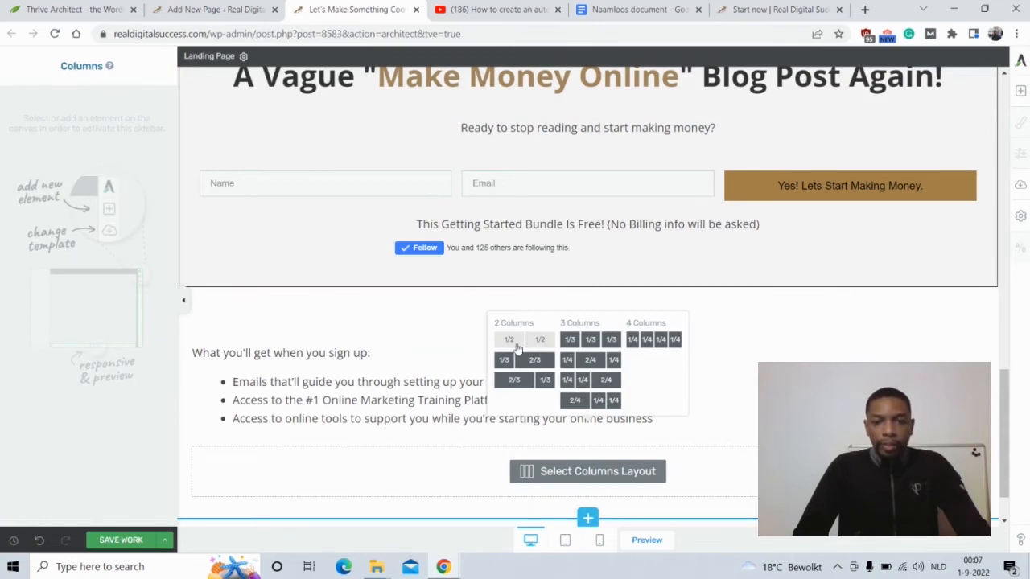
{"action": "left_click", "coordinate": [517, 347]}
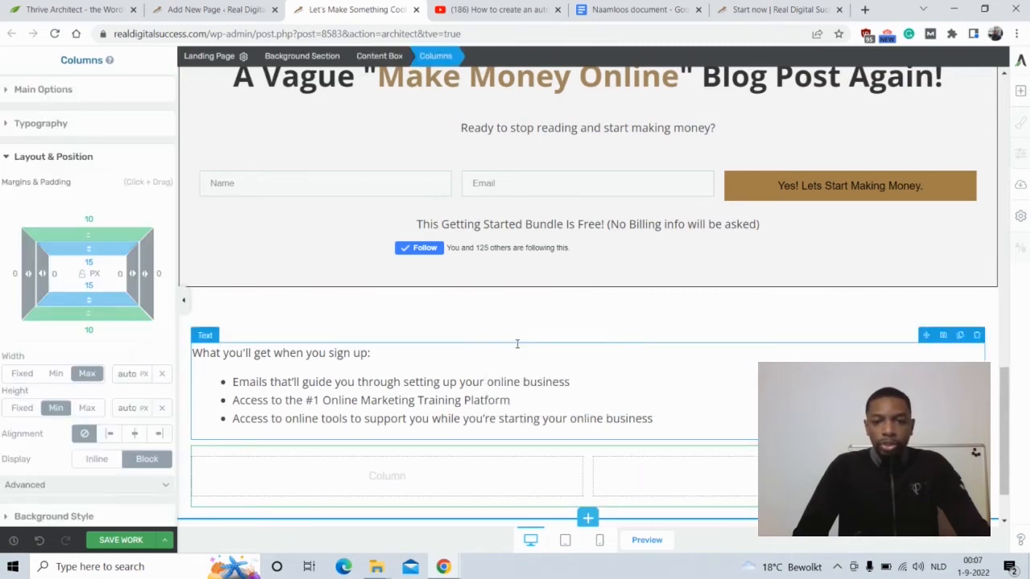
- Add an image element to the first column and insert the portrait photo from the media library
{"action": "left_click", "coordinate": [1020, 95]}
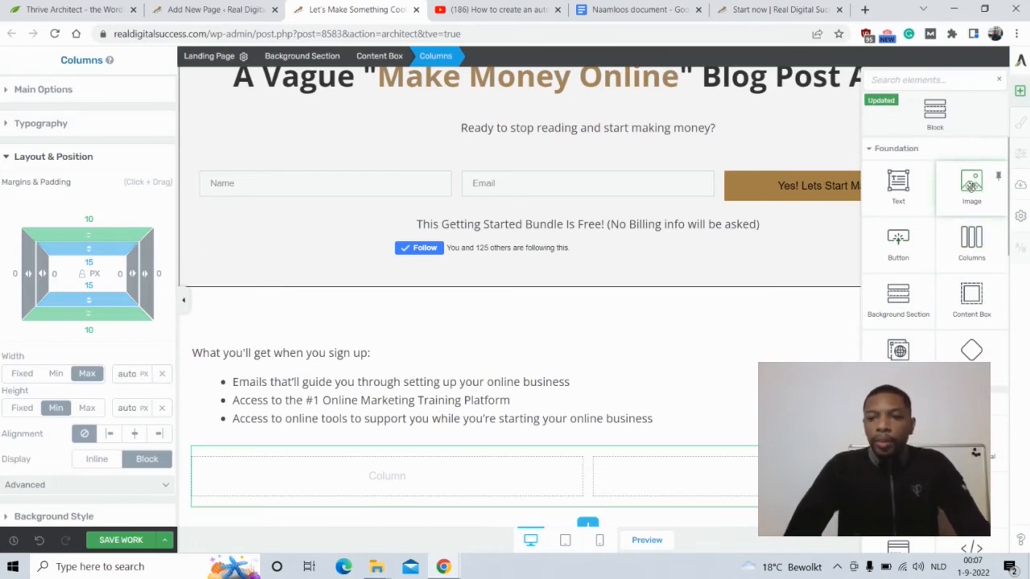
{"action": "left_click_drag", "start_coordinate": [896, 241], "coordinate": [398, 481]}
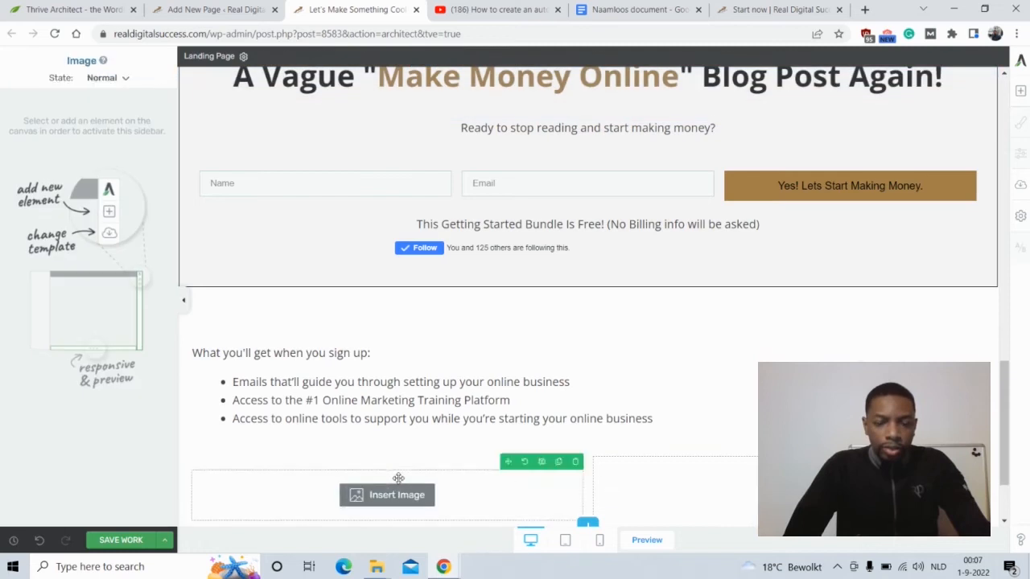
{"action": "left_click", "coordinate": [530, 228]}
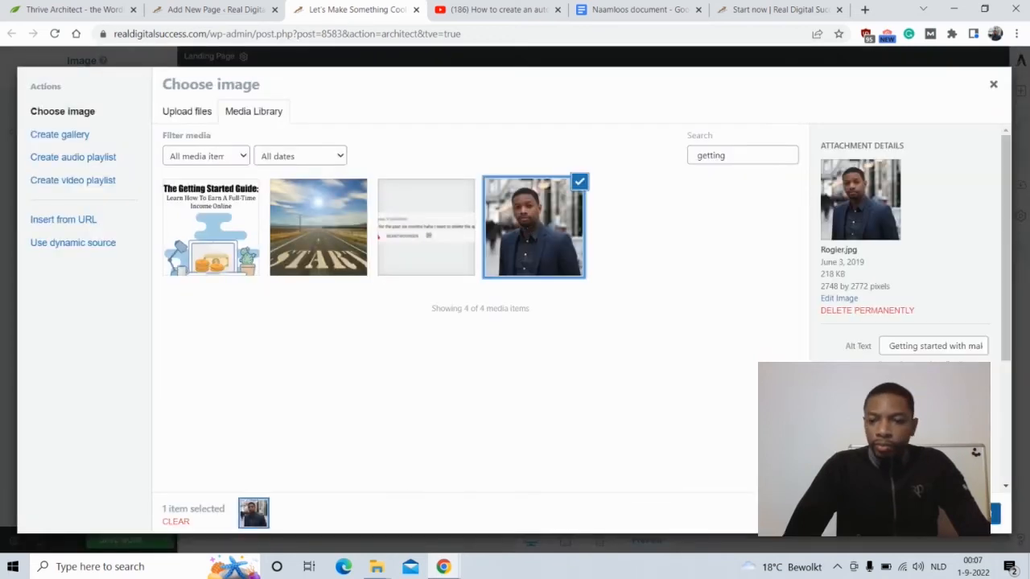
{"action": "left_click", "coordinate": [967, 514]}
- Shrink the portrait photo proportionally to about 60 percent of its column's width and center it in the column
{"action": "left_click_drag", "start_coordinate": [1004, 359], "coordinate": [1022, 436]}
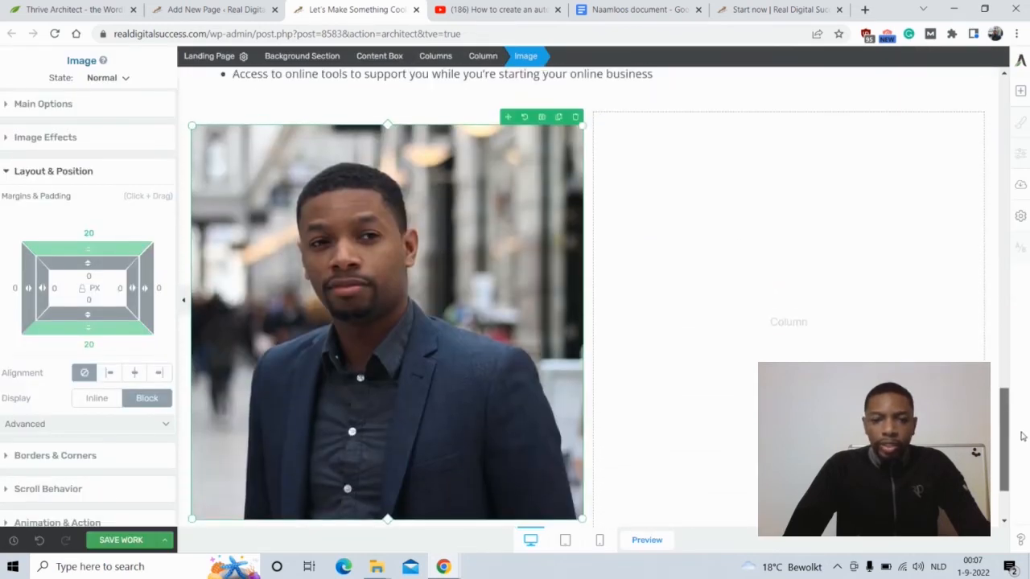
{"action": "left_click_drag", "start_coordinate": [572, 510], "coordinate": [476, 409]}
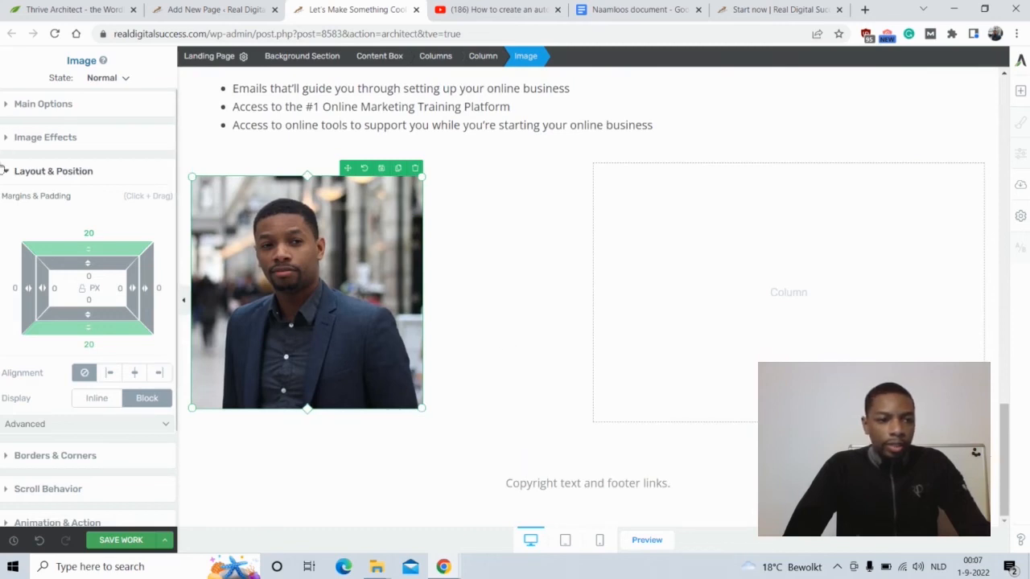
{"action": "left_click", "coordinate": [134, 373]}
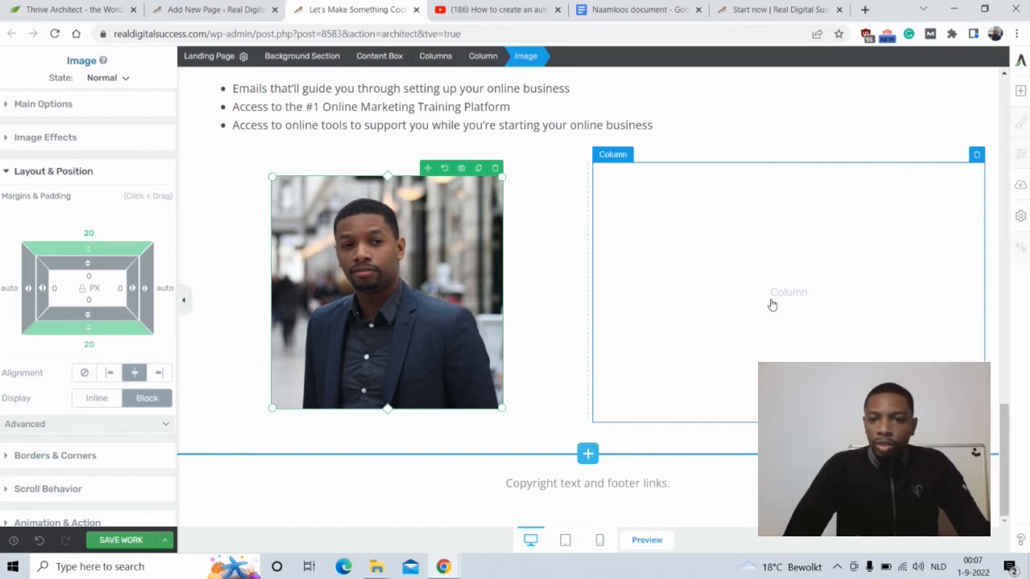
- Add a text element to the empty column beside the portrait and copy the personal introduction paragraphs from the Google Docs document
{"action": "left_click", "coordinate": [1020, 90]}
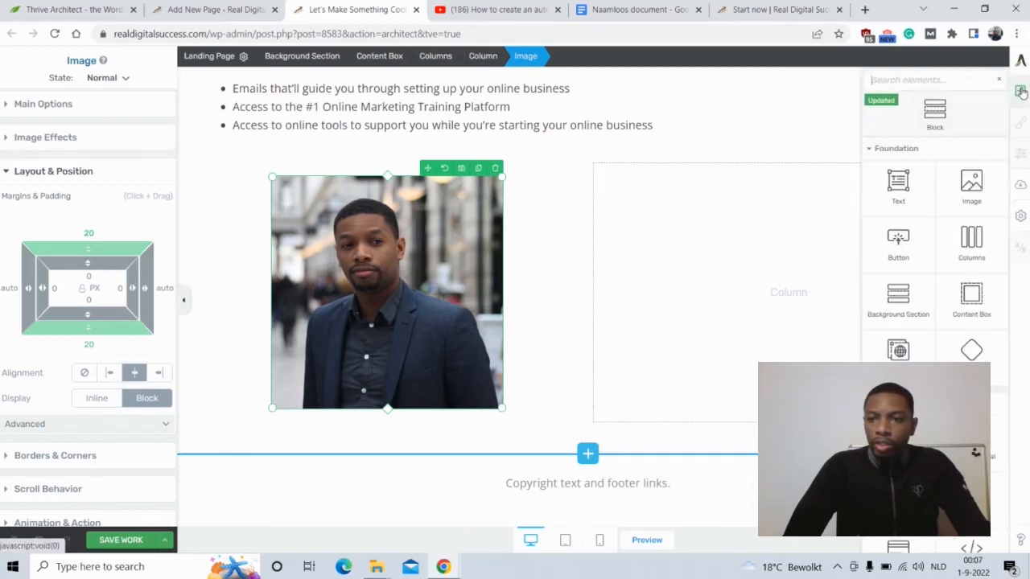
{"action": "left_click_drag", "start_coordinate": [919, 180], "coordinate": [740, 290]}
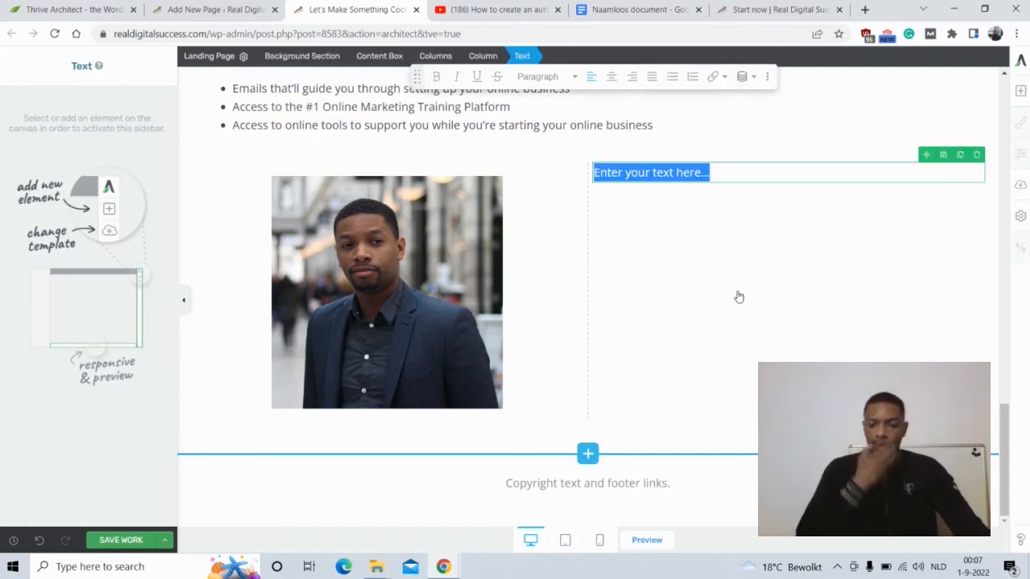
{"action": "left_click", "coordinate": [621, 10]}
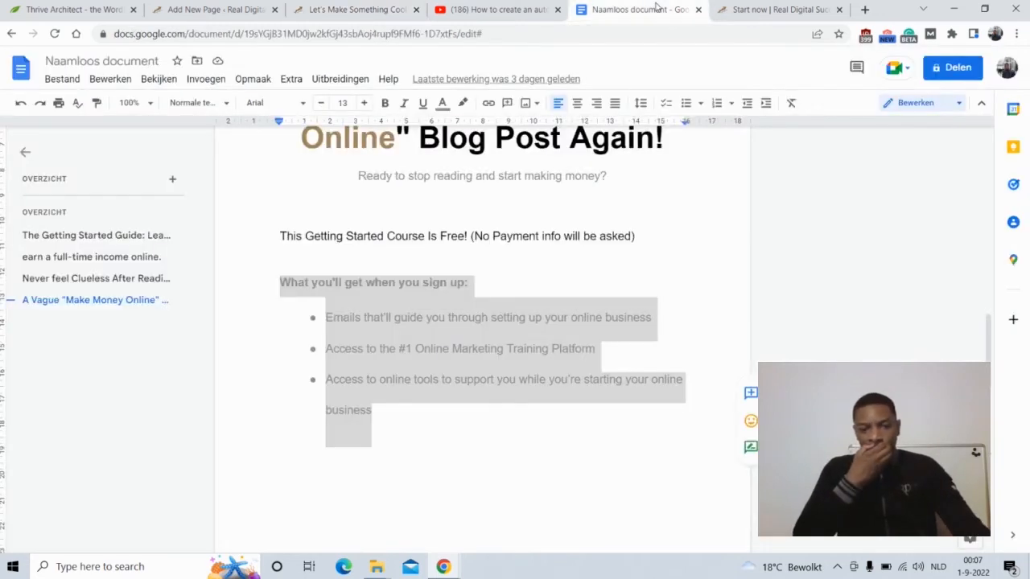
{"action": "left_click_drag", "start_coordinate": [988, 342], "coordinate": [1007, 444]}
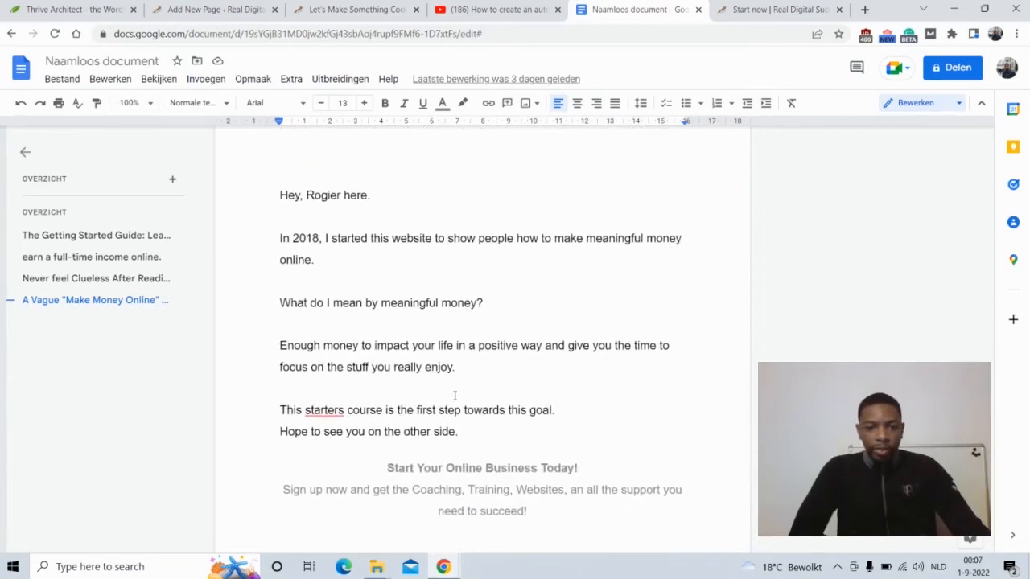
{"action": "left_click_drag", "start_coordinate": [469, 431], "coordinate": [281, 196]}
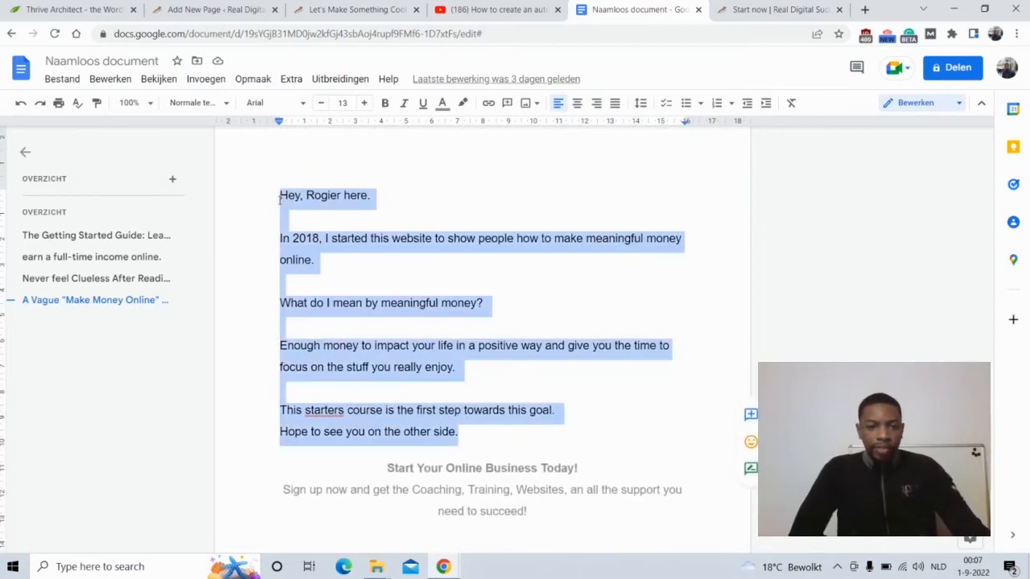
{"action": "right_click", "coordinate": [283, 198]}
{"action": "left_click", "coordinate": [313, 232]}
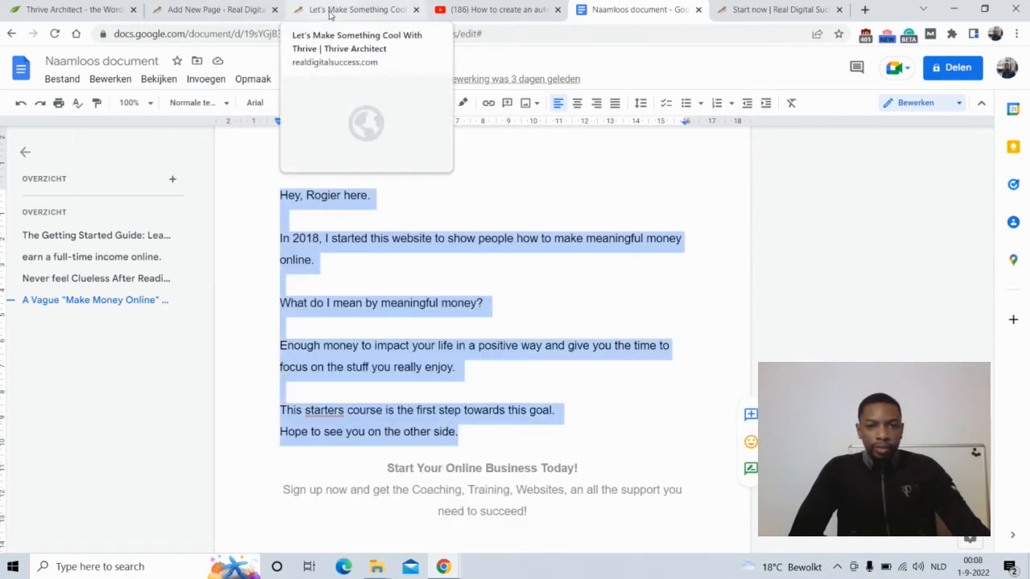
- Replace the placeholder text beside the portrait on the Thrive Architect page with the copied introduction
{"action": "left_click", "coordinate": [303, 12]}
{"action": "left_click", "coordinate": [692, 172]}
{"action": "key", "text": "BackSpace"}
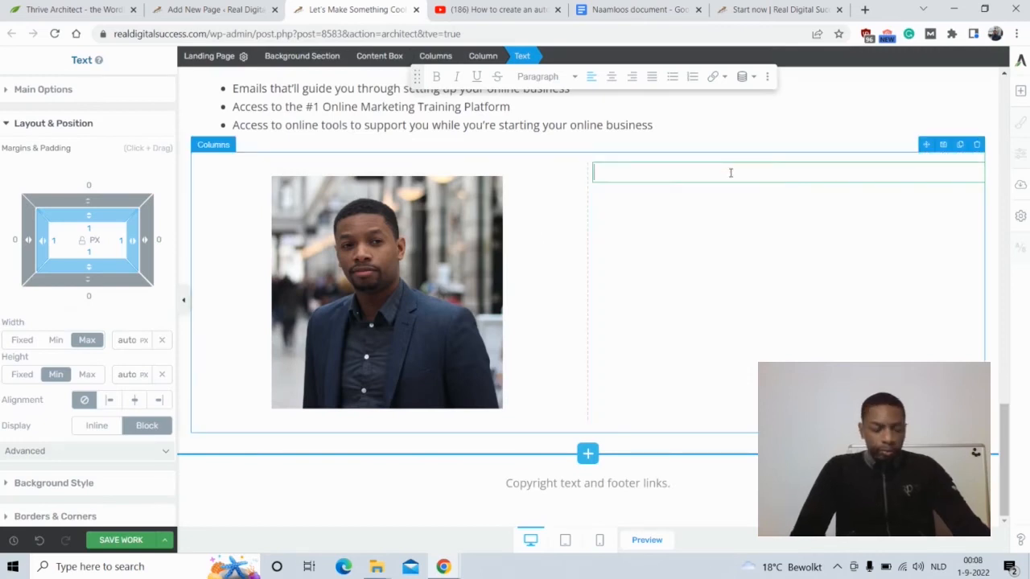
{"action": "key", "text": "ctrl+v"}
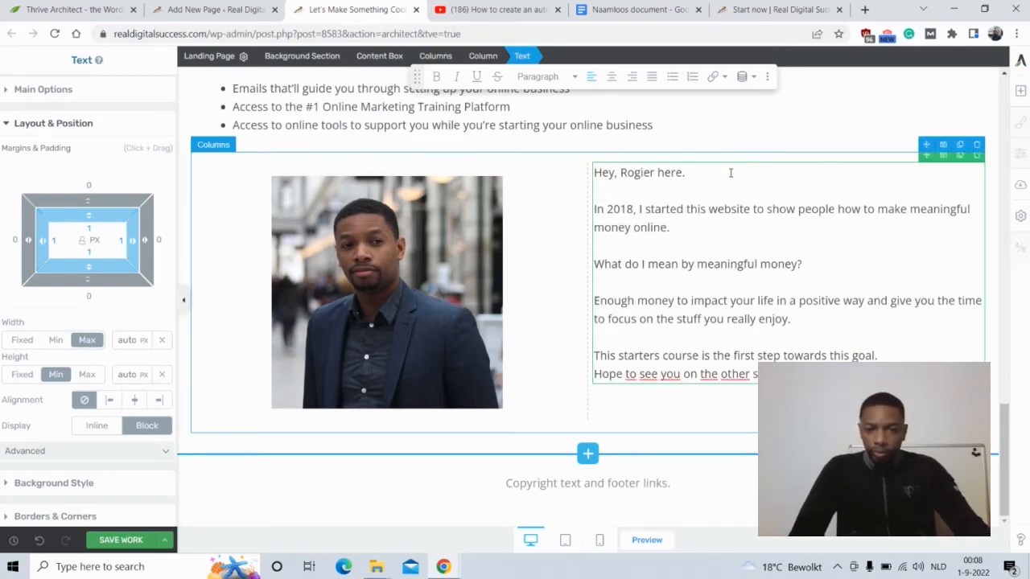
- Narrow the portrait's column to give the introduction text more width, and set the portrait's size to 61%
{"action": "left_click", "coordinate": [483, 402]}
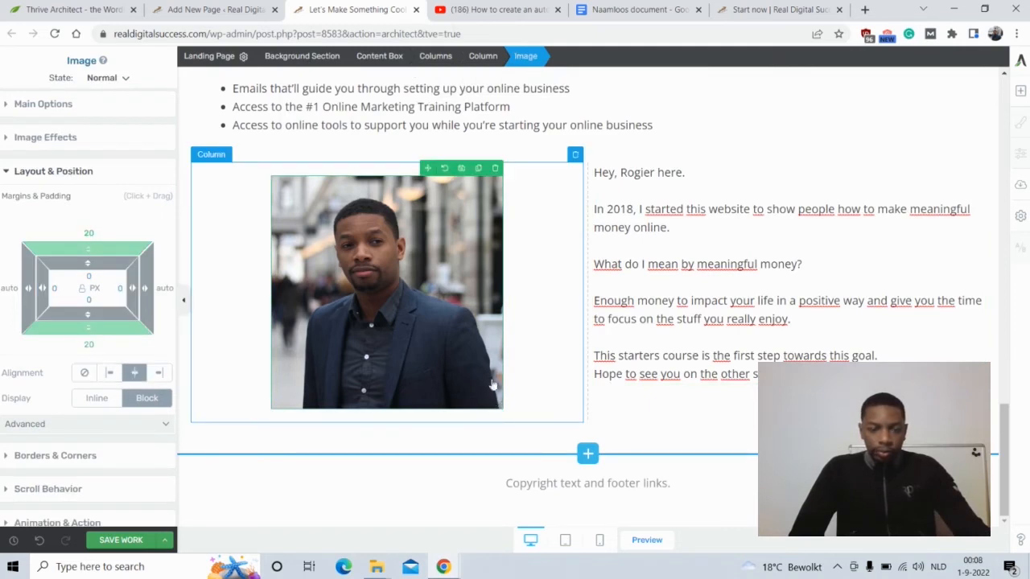
{"action": "left_click_drag", "start_coordinate": [586, 348], "coordinate": [516, 342]}
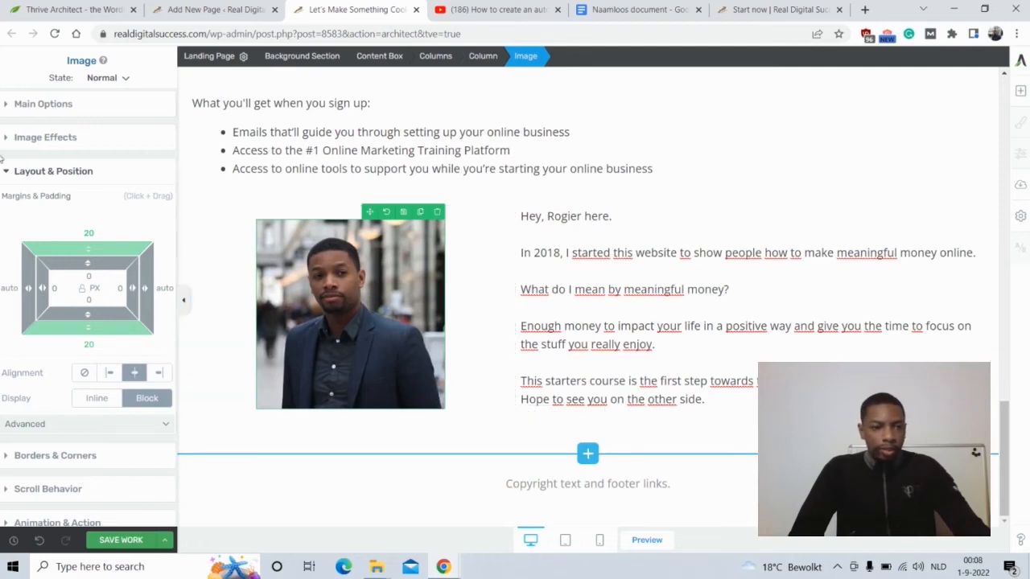
{"action": "left_click", "coordinate": [6, 107]}
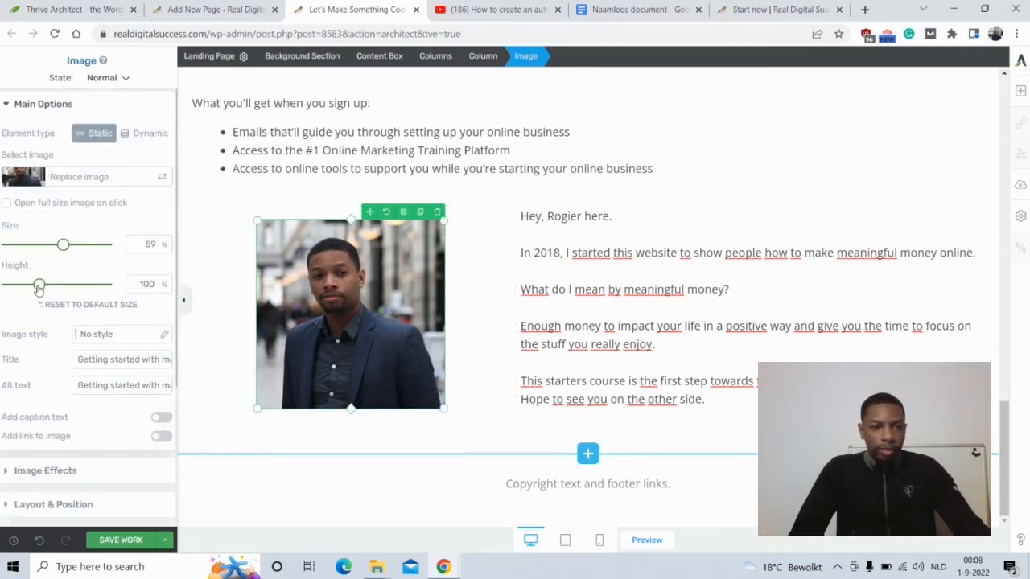
{"action": "left_click_drag", "start_coordinate": [62, 246], "coordinate": [65, 245]}
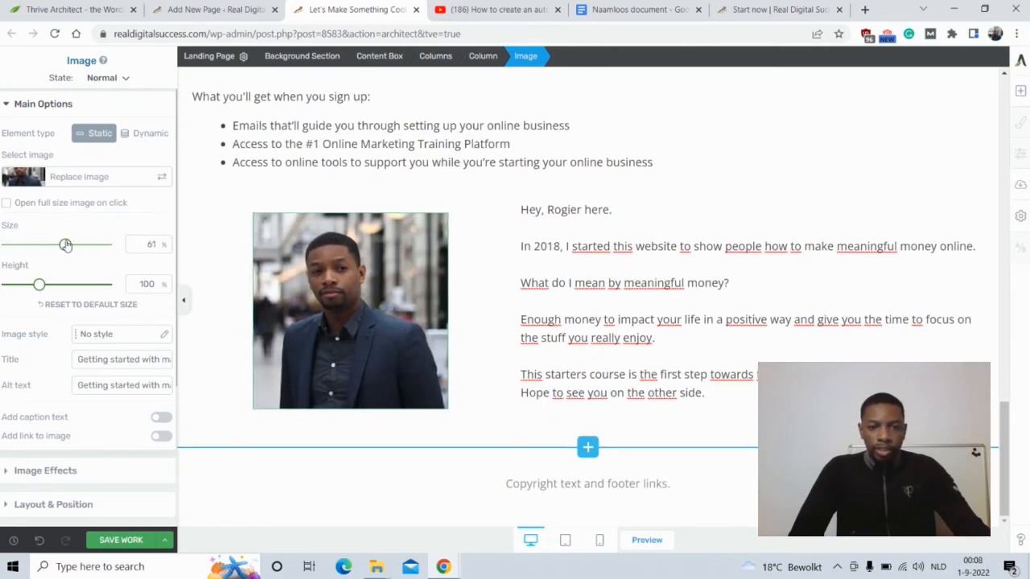
- Set the portrait image's top margin to 0 px
{"action": "left_click", "coordinate": [6, 504]}
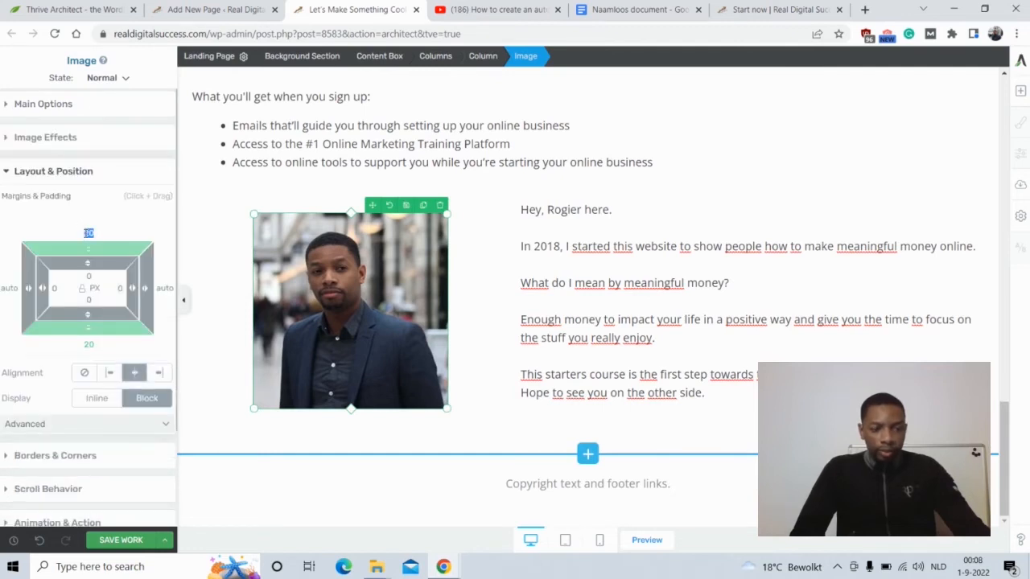
{"action": "type", "text": "0"}
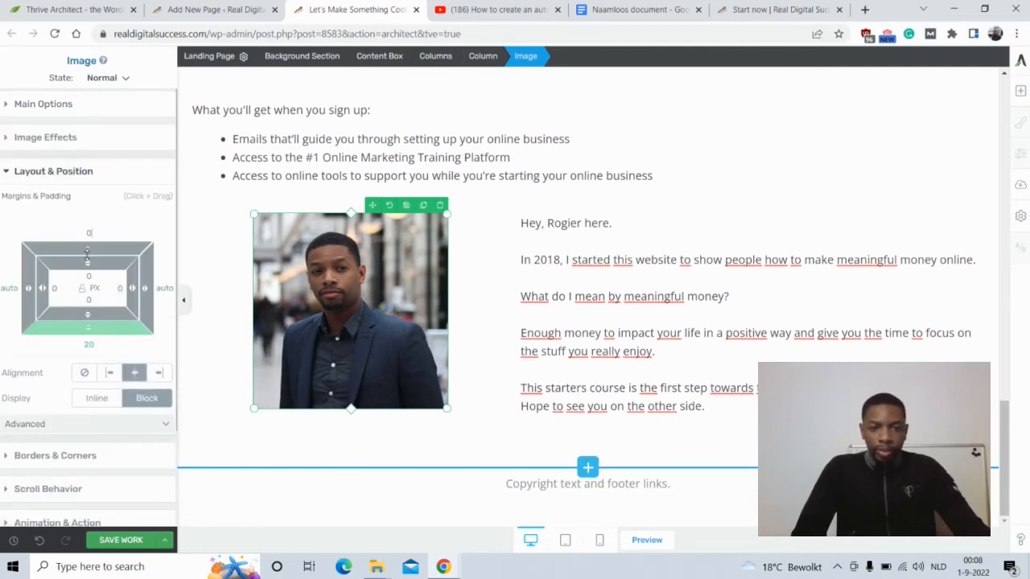
{"action": "left_click", "coordinate": [572, 239]}
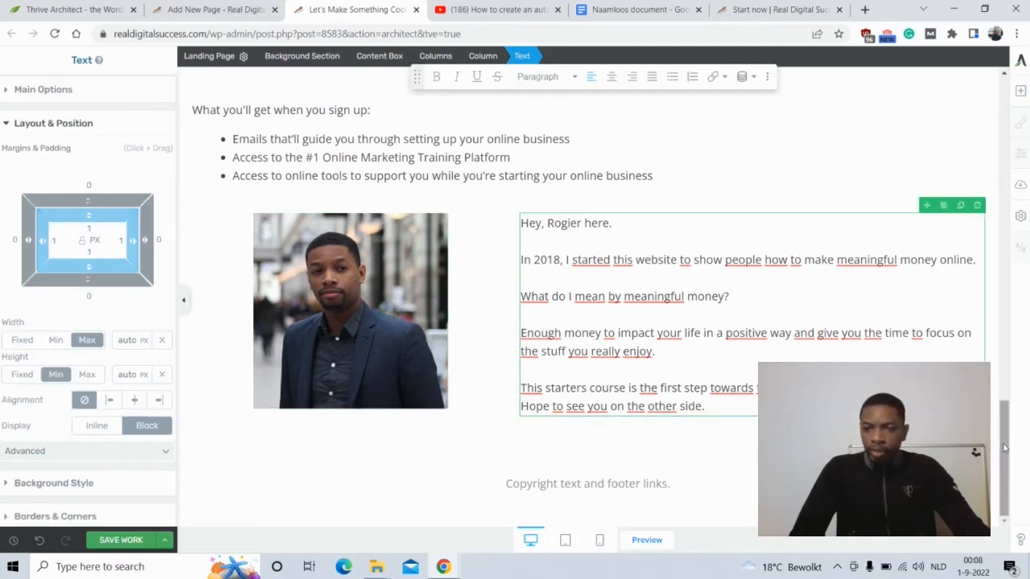
{"action": "left_click", "coordinate": [219, 434]}
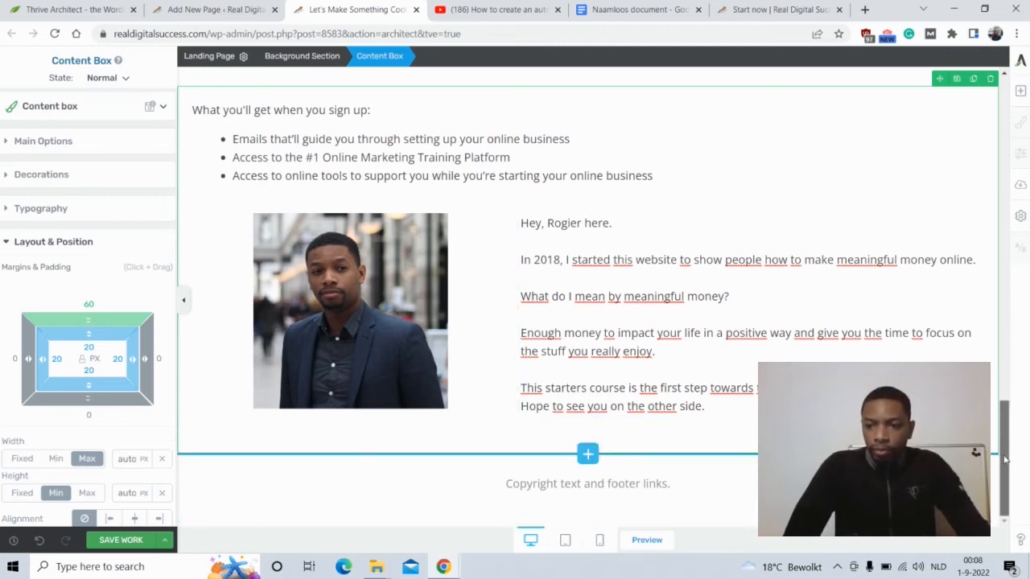
- Insert the saved "Newsletter CTA" template below the portrait and introduction columns
{"action": "left_click", "coordinate": [1020, 92]}
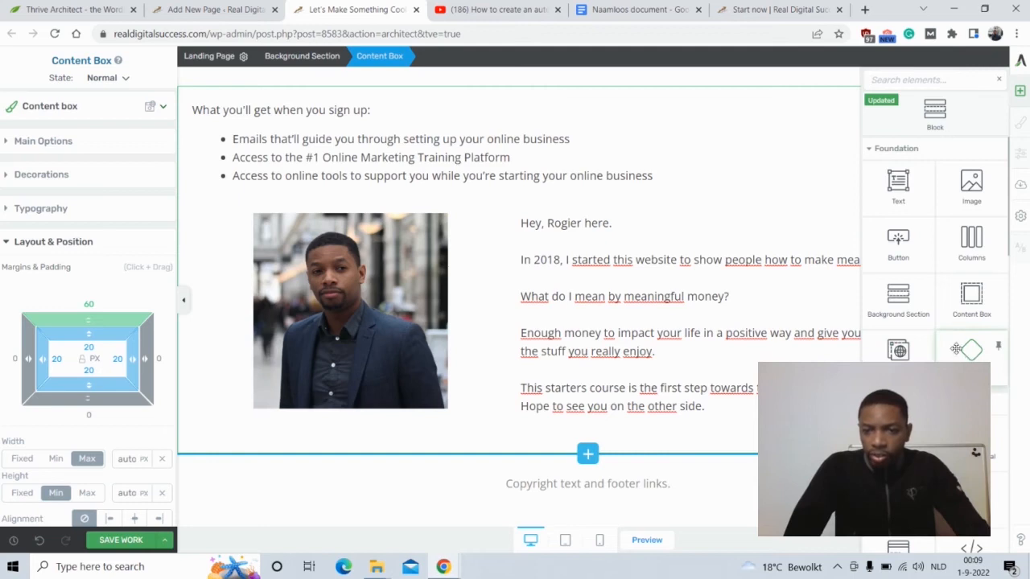
{"action": "left_click_drag", "start_coordinate": [911, 355], "coordinate": [659, 439]}
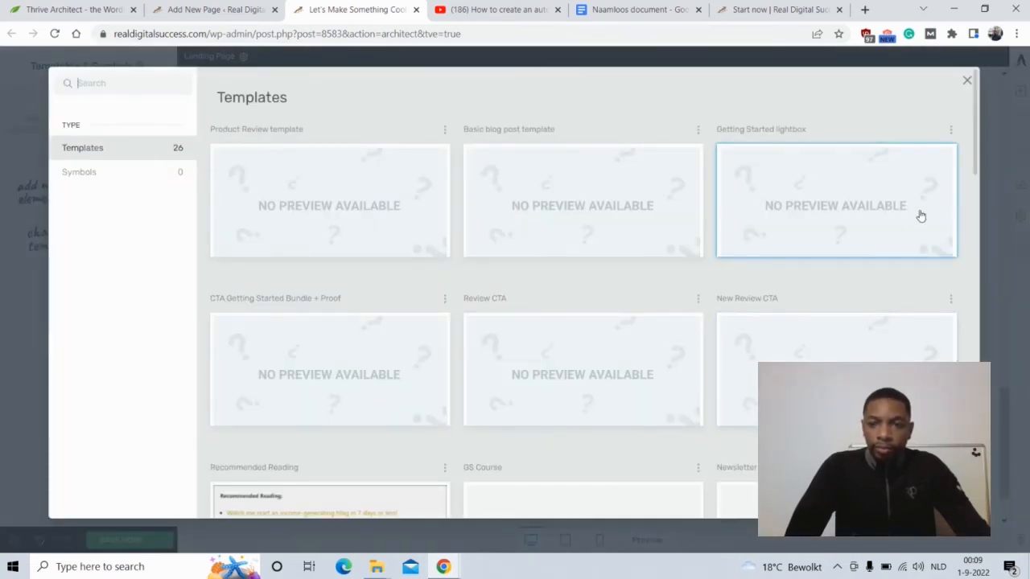
{"action": "left_click_drag", "start_coordinate": [975, 161], "coordinate": [965, 220]}
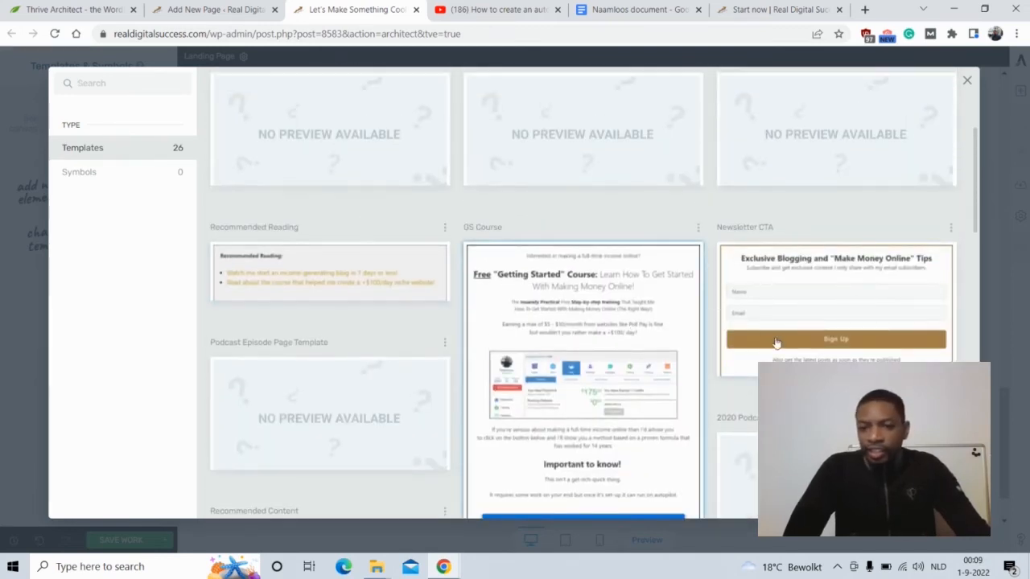
{"action": "left_click", "coordinate": [827, 321]}
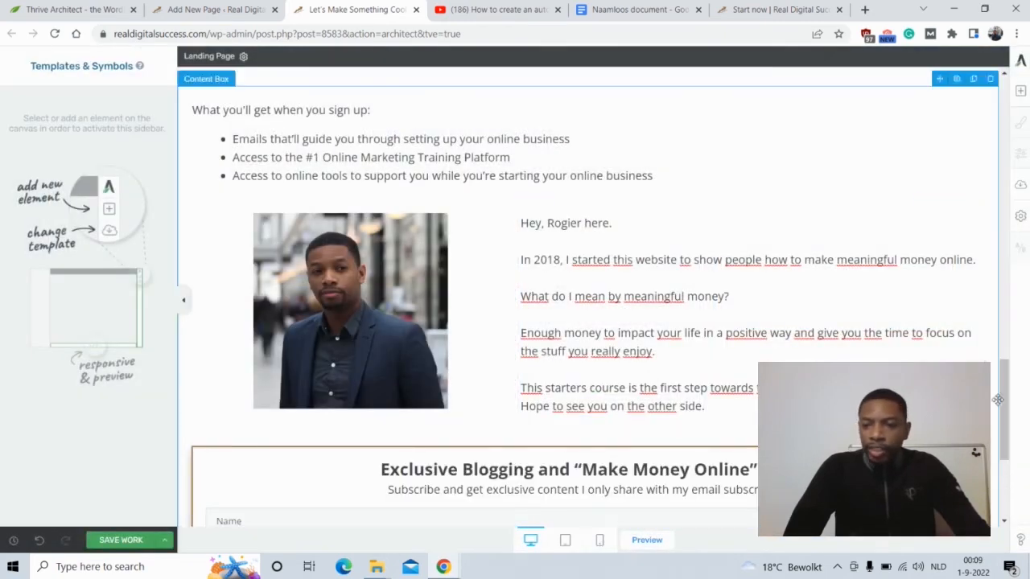
{"action": "left_click_drag", "start_coordinate": [1004, 398], "coordinate": [1028, 474]}
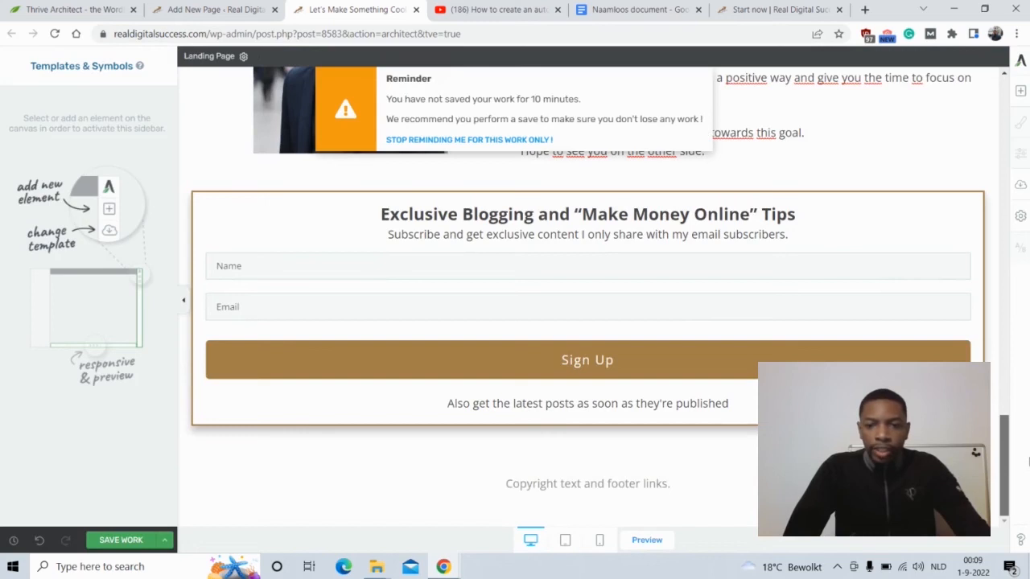
- Add a background section below the newsletter form and insert the saved "Social Proof background" template into it
{"action": "left_click", "coordinate": [1020, 91]}
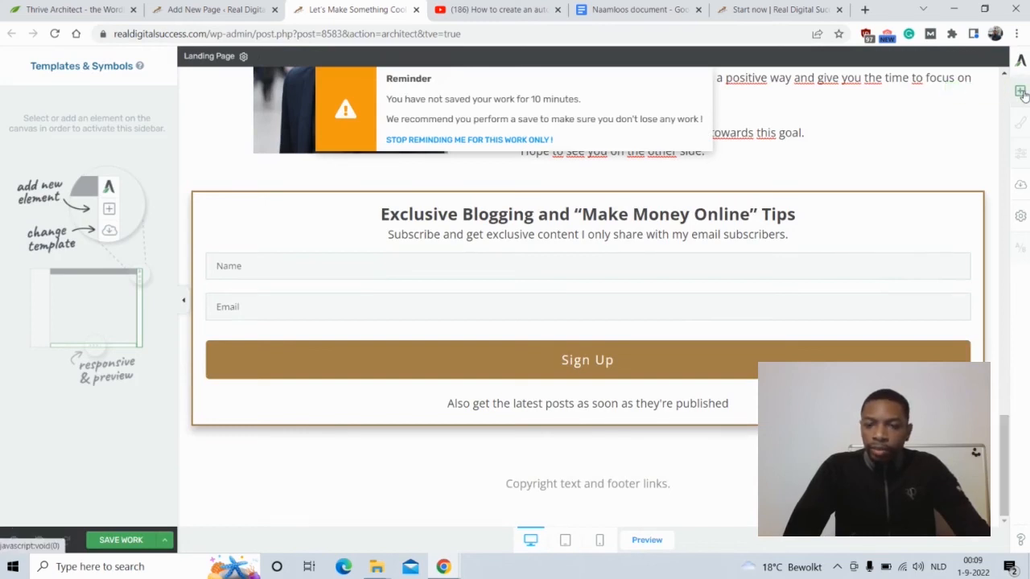
{"action": "left_click_drag", "start_coordinate": [906, 299], "coordinate": [609, 439]}
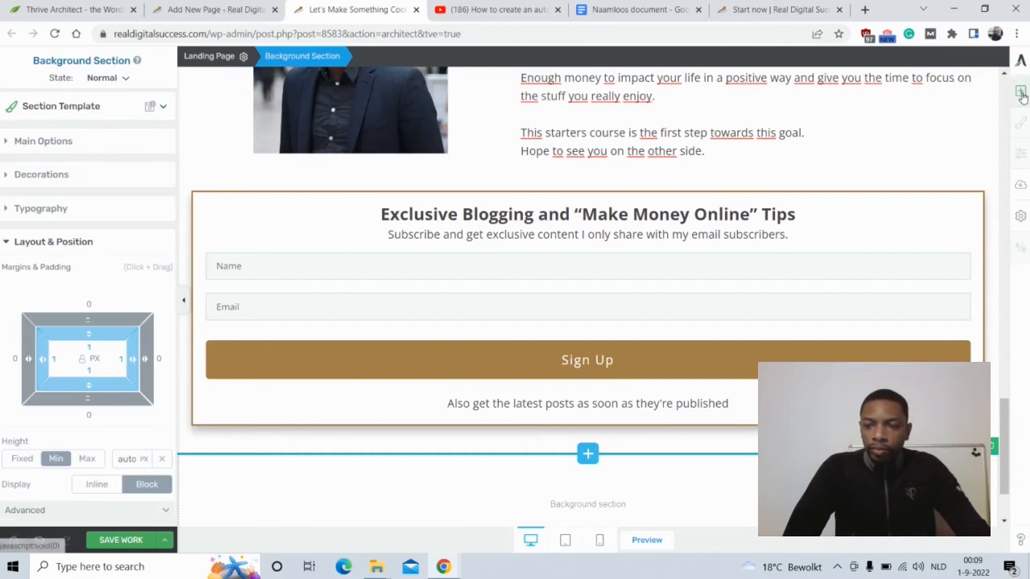
{"action": "left_click", "coordinate": [1020, 91]}
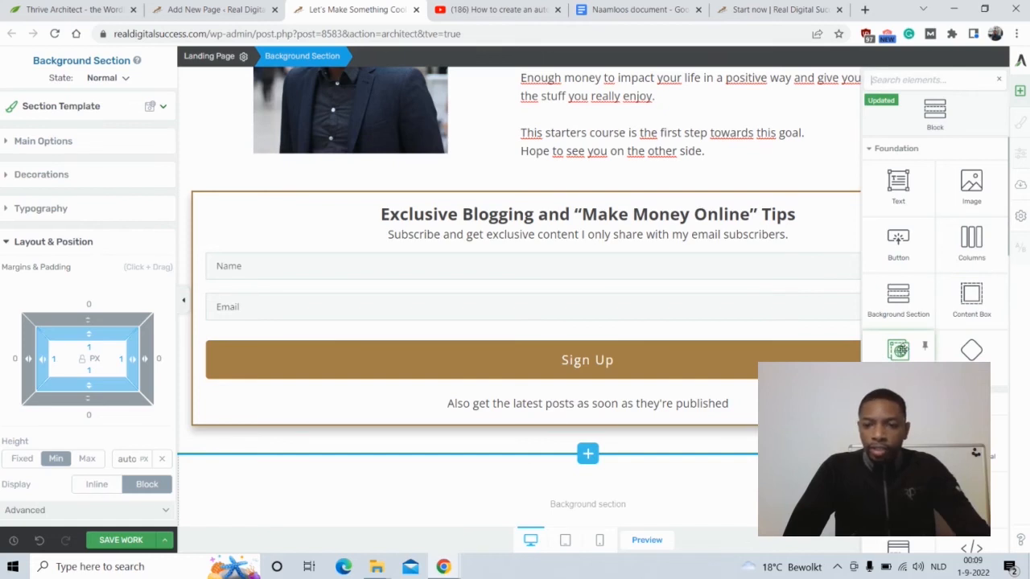
{"action": "left_click_drag", "start_coordinate": [899, 349], "coordinate": [607, 501]}
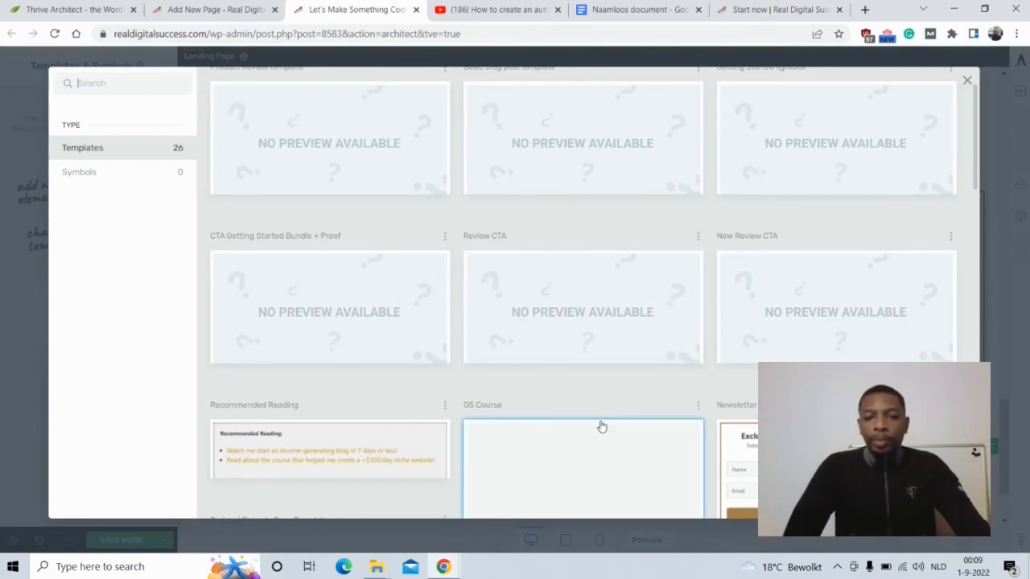
{"action": "left_click_drag", "start_coordinate": [975, 169], "coordinate": [1000, 412]}
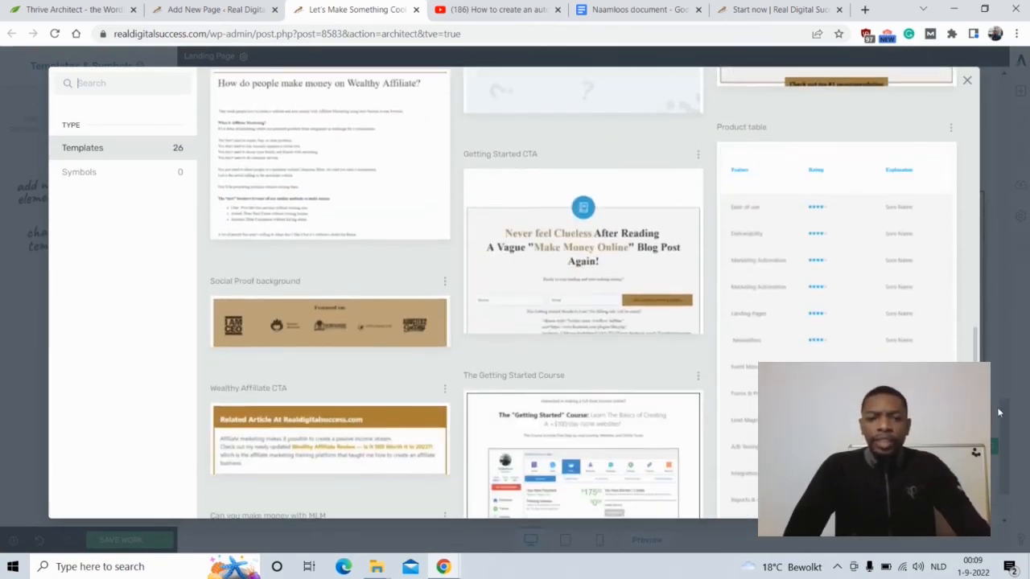
{"action": "left_click", "coordinate": [325, 326]}
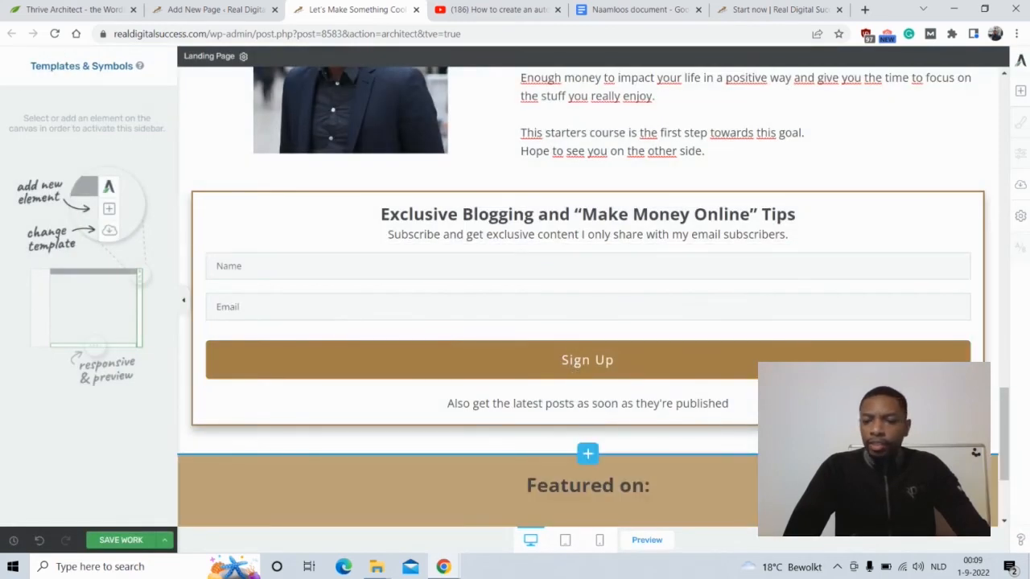
{"action": "left_click_drag", "start_coordinate": [1009, 432], "coordinate": [1019, 475]}
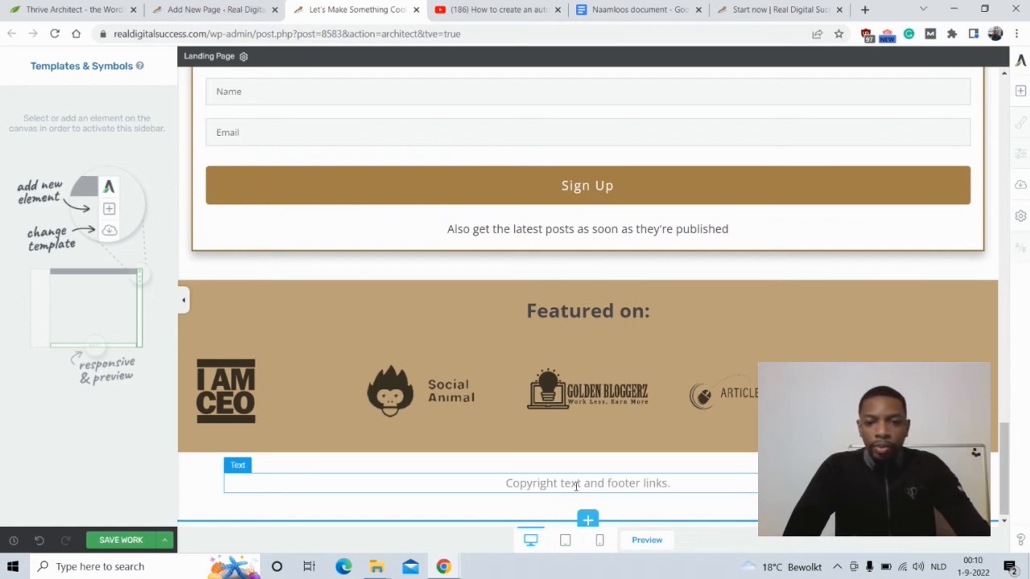
- Copy the line "© 2022. Real Digital Success, All rights reserved." from the end of the Google Docs document
{"action": "left_click", "coordinate": [632, 11]}
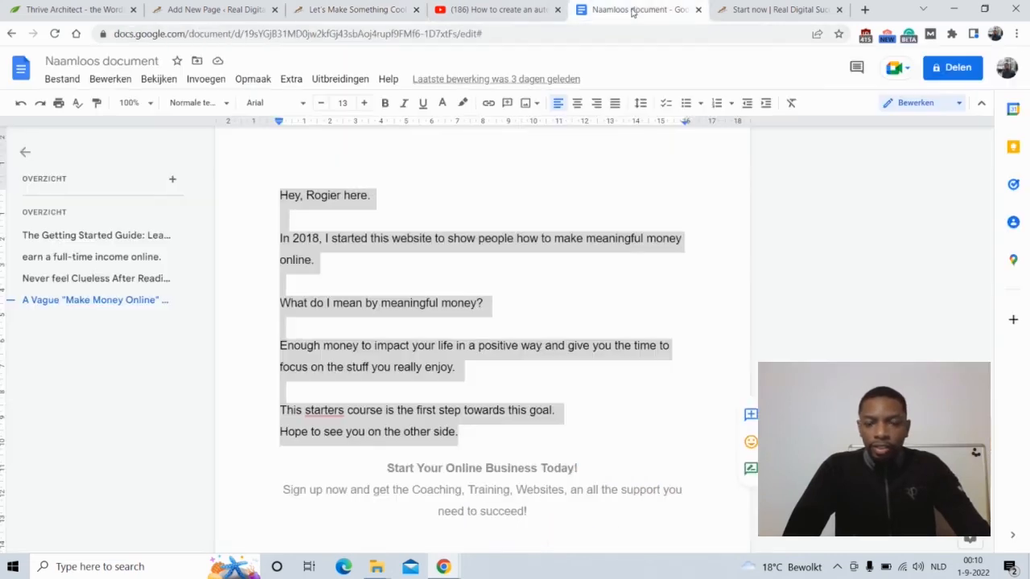
{"action": "scroll", "coordinate": [991, 456], "scroll_direction": "down", "scroll_amount": 4}
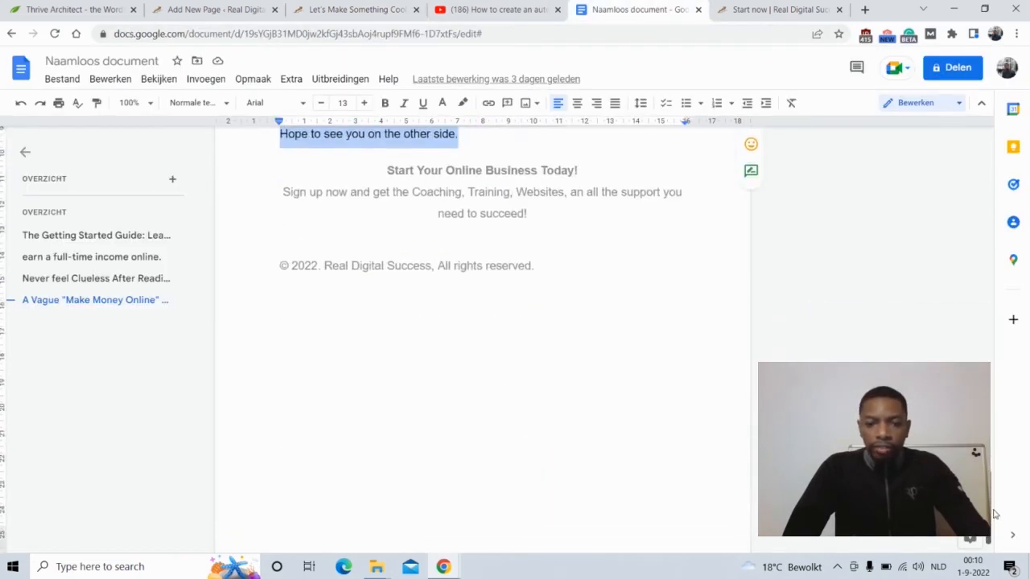
{"action": "left_click_drag", "start_coordinate": [556, 253], "coordinate": [272, 251]}
{"action": "right_click", "coordinate": [325, 251]}
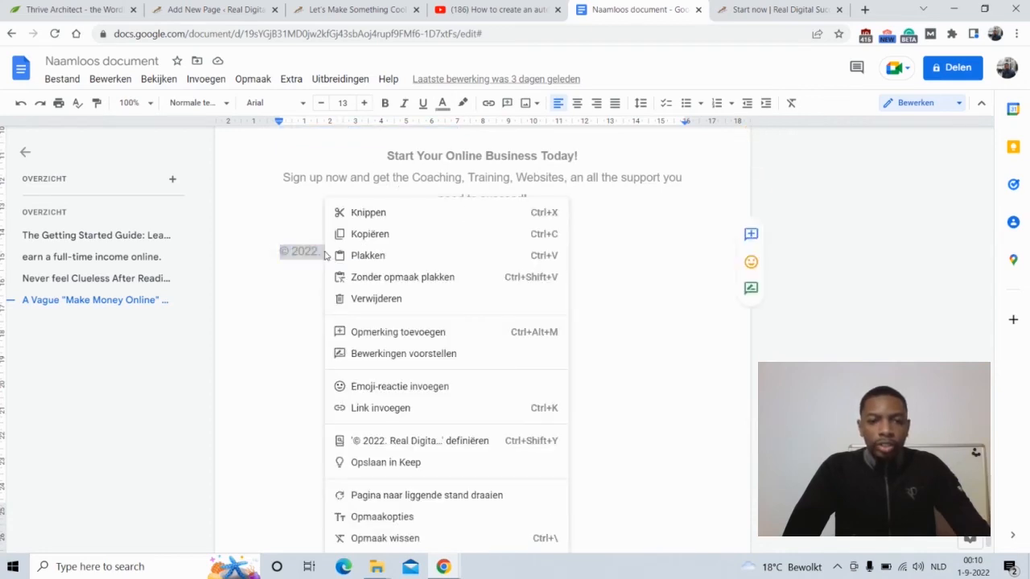
{"action": "left_click", "coordinate": [369, 235]}
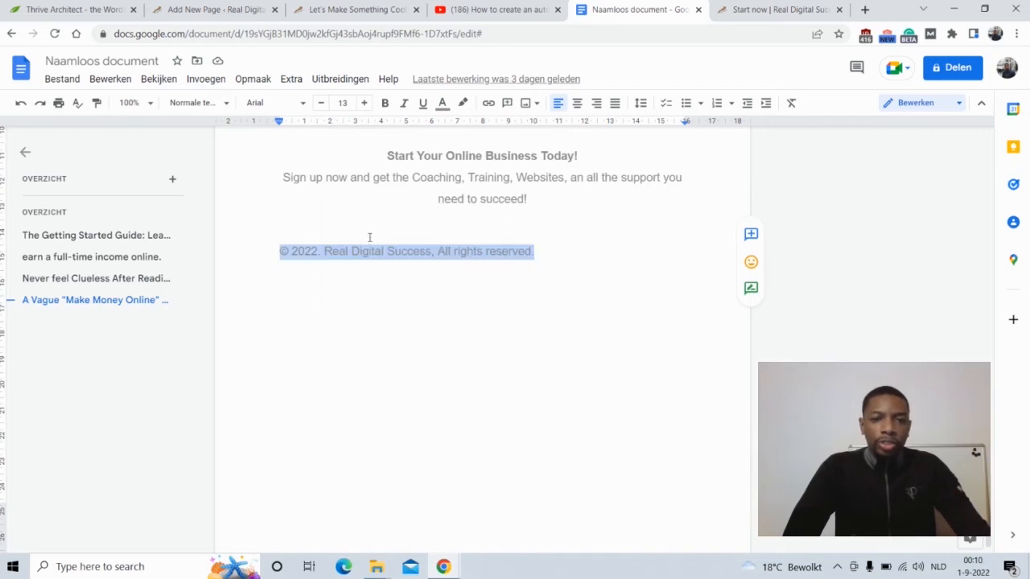
- In the Thrive Architect editor, replace the footer placeholder text with the copied line "© 2022. Real Digital Success, All rights reserved."
{"action": "left_click", "coordinate": [313, 12]}
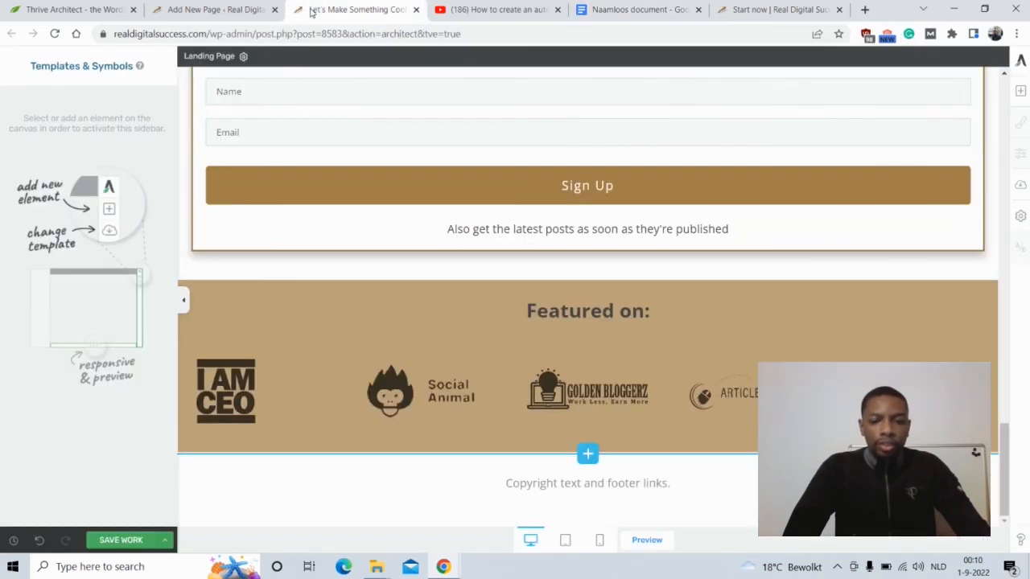
{"action": "left_click", "coordinate": [672, 485]}
{"action": "left_click_drag", "start_coordinate": [674, 484], "coordinate": [497, 485]}
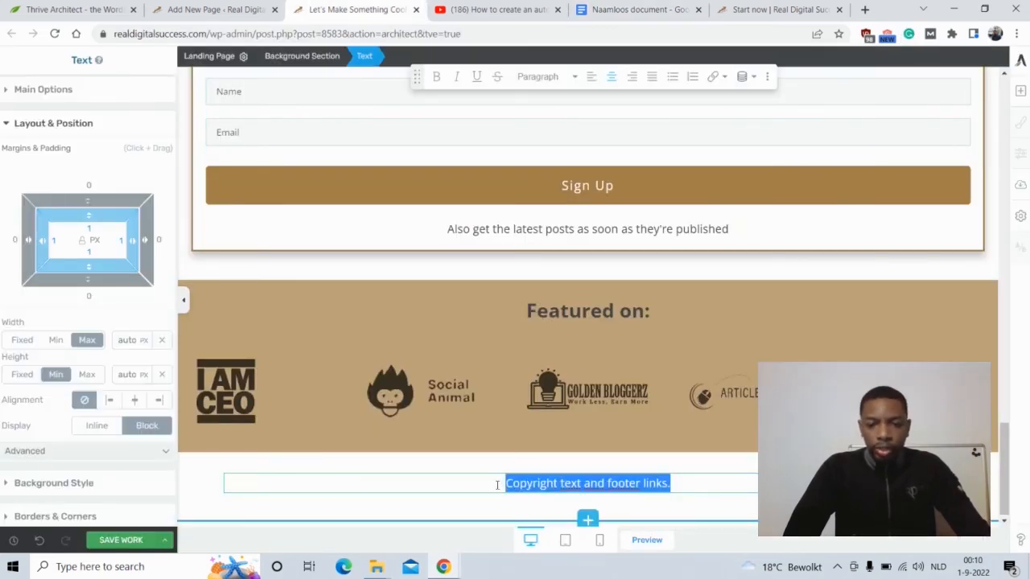
{"action": "key", "text": "BackSpace"}
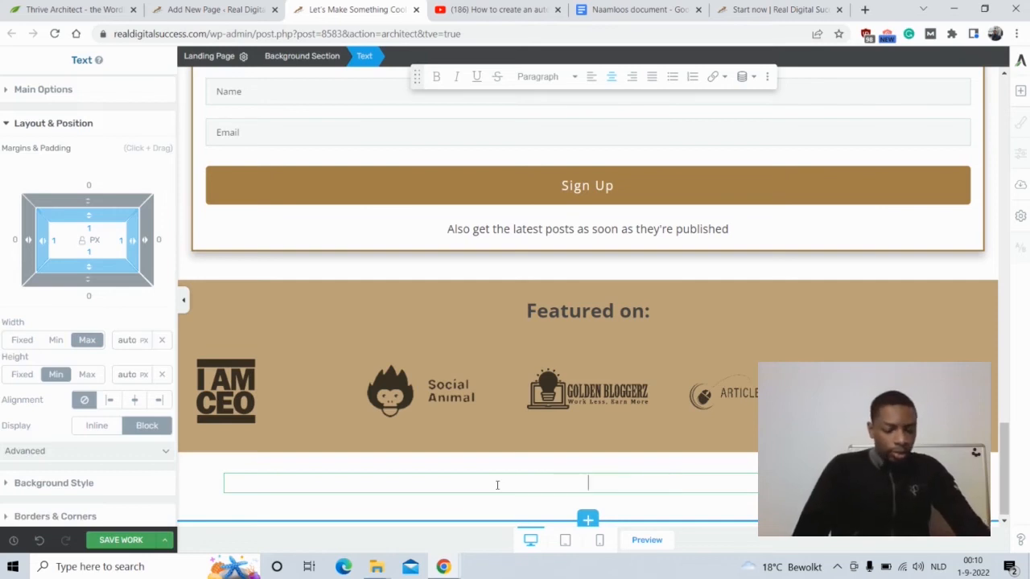
{"action": "key", "text": "ctrl+v"}
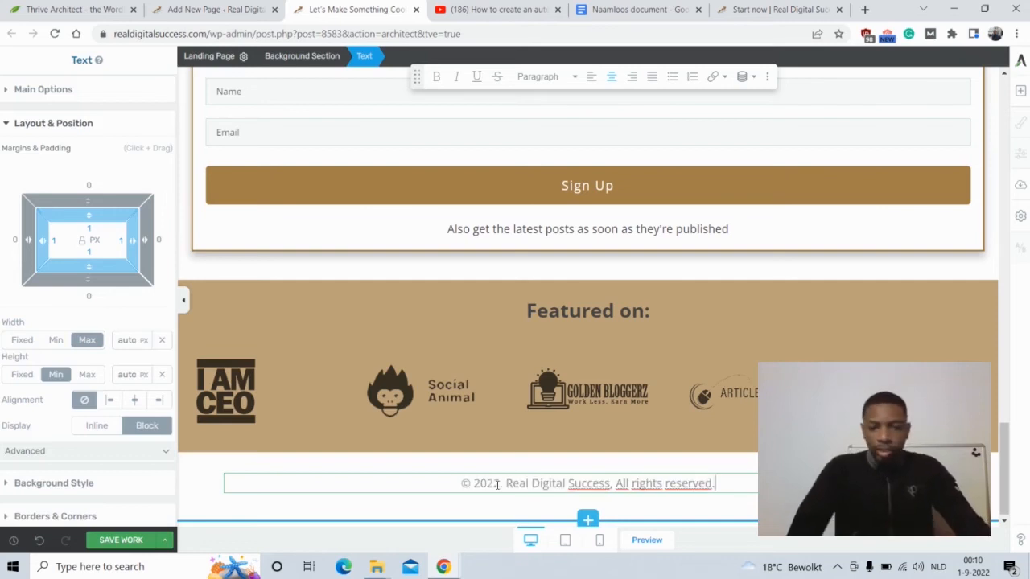
- Save the landing page
{"action": "left_click", "coordinate": [197, 476]}
{"action": "left_click_drag", "start_coordinate": [1005, 491], "coordinate": [1005, 131]}
{"action": "left_click", "coordinate": [133, 541]}
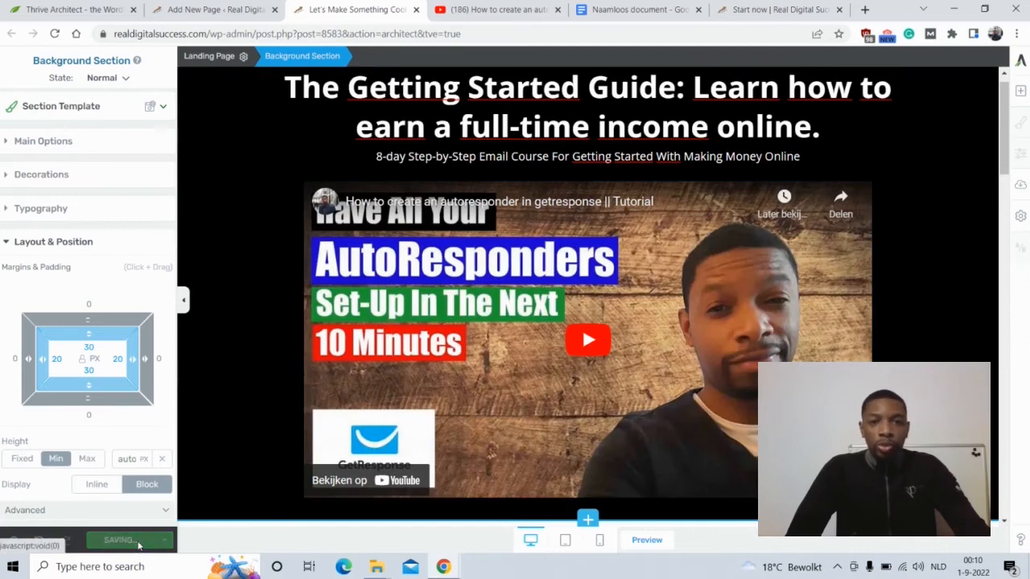
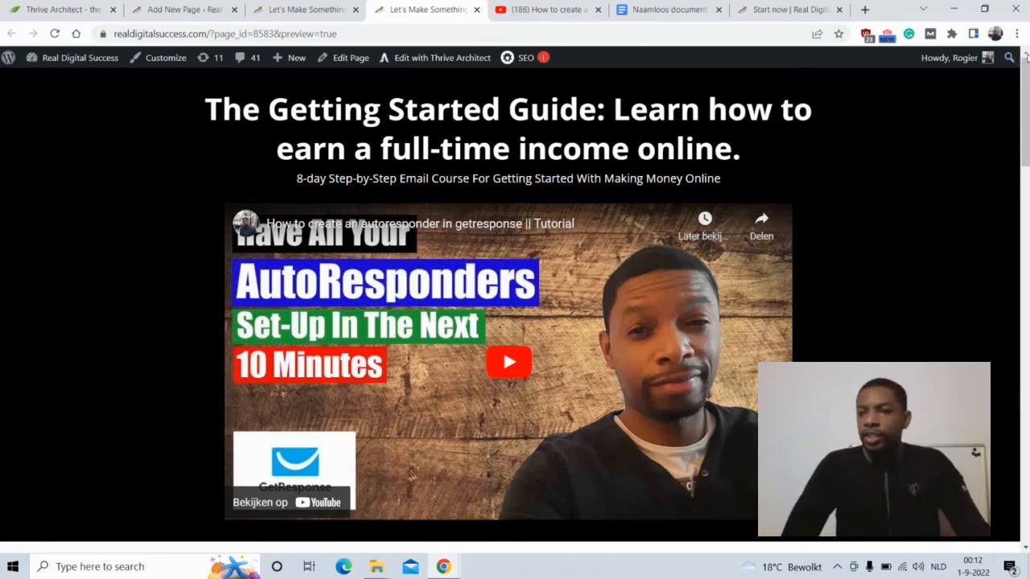
- Review the previewed landing page from the headline and video down to the copyright footer
{"action": "scroll", "coordinate": [1025, 113], "scroll_direction": "down", "scroll_amount": 4}
{"action": "scroll", "coordinate": [515, 310], "scroll_direction": "down", "scroll_amount": 15}
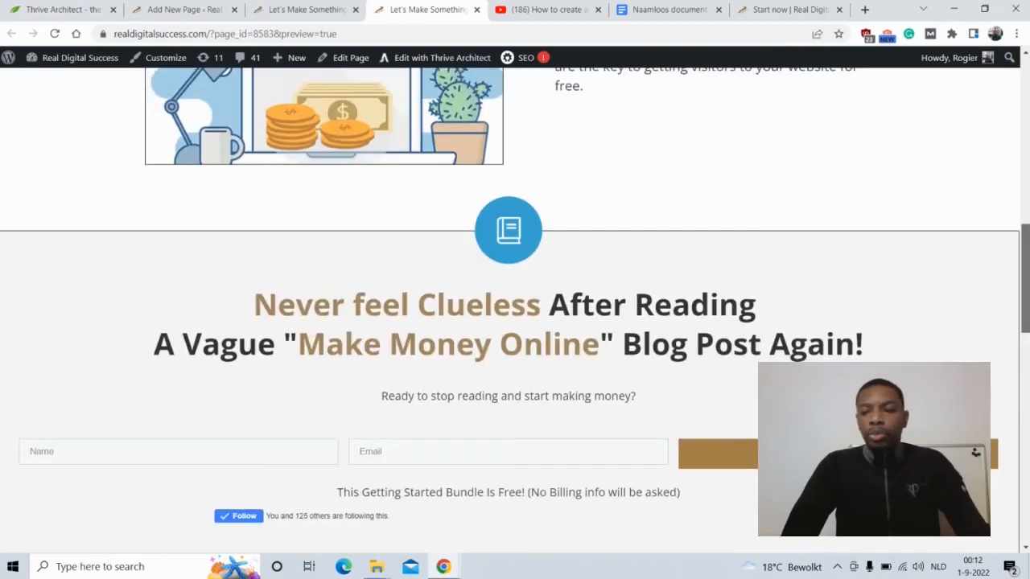
{"action": "scroll", "coordinate": [514, 310], "scroll_direction": "down", "scroll_amount": 2}
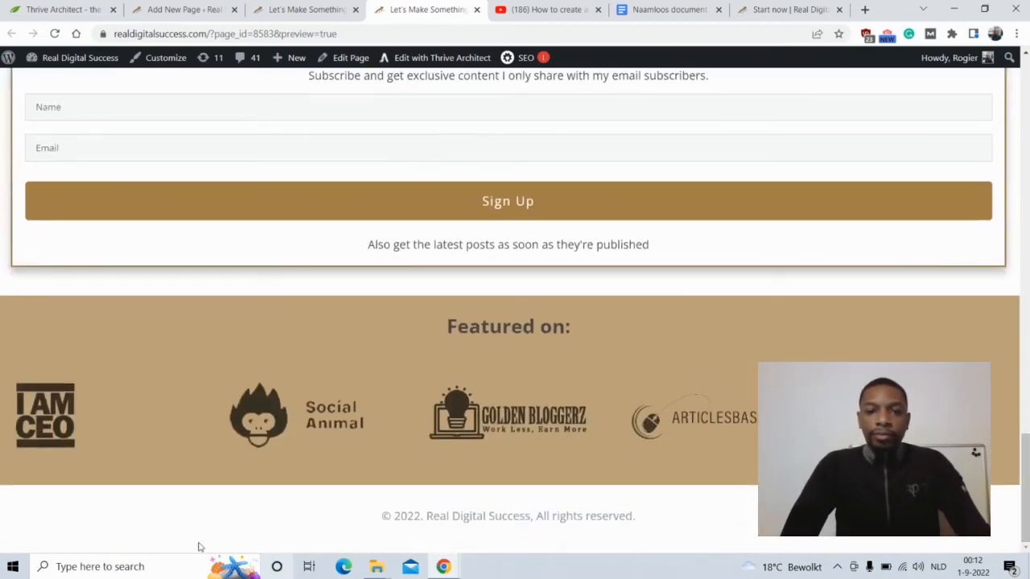
{"action": "scroll", "coordinate": [250, 201], "scroll_direction": "up", "scroll_amount": 17}
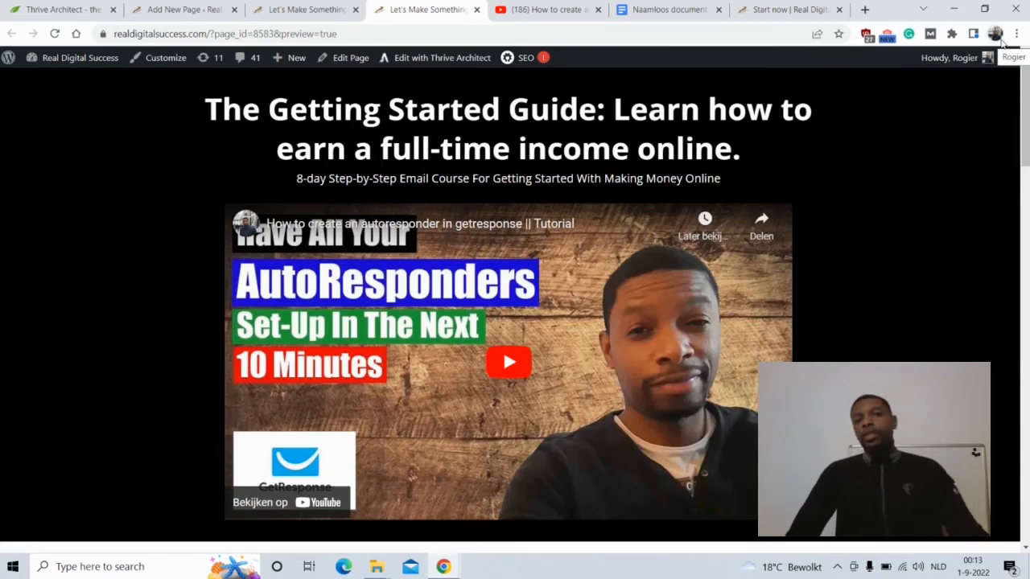
- Return to the page editor and look over the video, the "What you'll learn" section and the "Never feel Clueless" sign-up form
{"action": "left_click", "coordinate": [282, 10]}
{"action": "left_click_drag", "start_coordinate": [1003, 239], "coordinate": [1003, 161]}
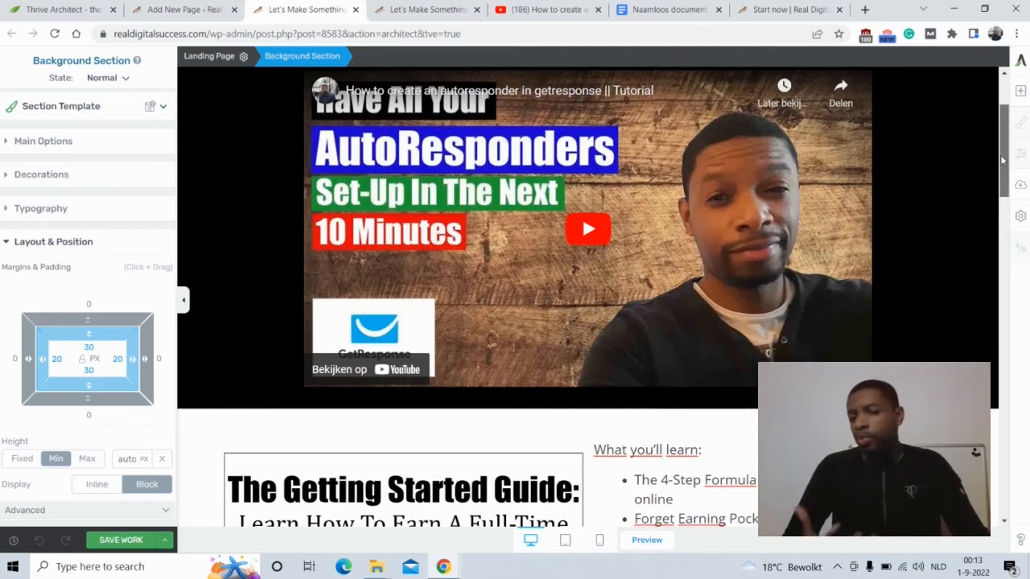
{"action": "left_click_drag", "start_coordinate": [1002, 160], "coordinate": [1006, 233]}
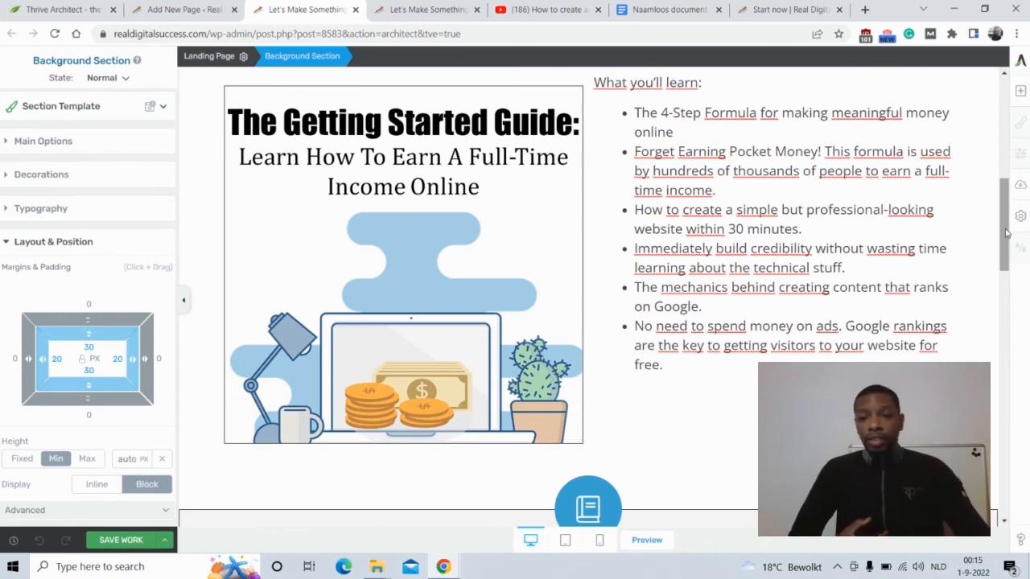
{"action": "left_click_drag", "start_coordinate": [1005, 233], "coordinate": [1000, 317]}
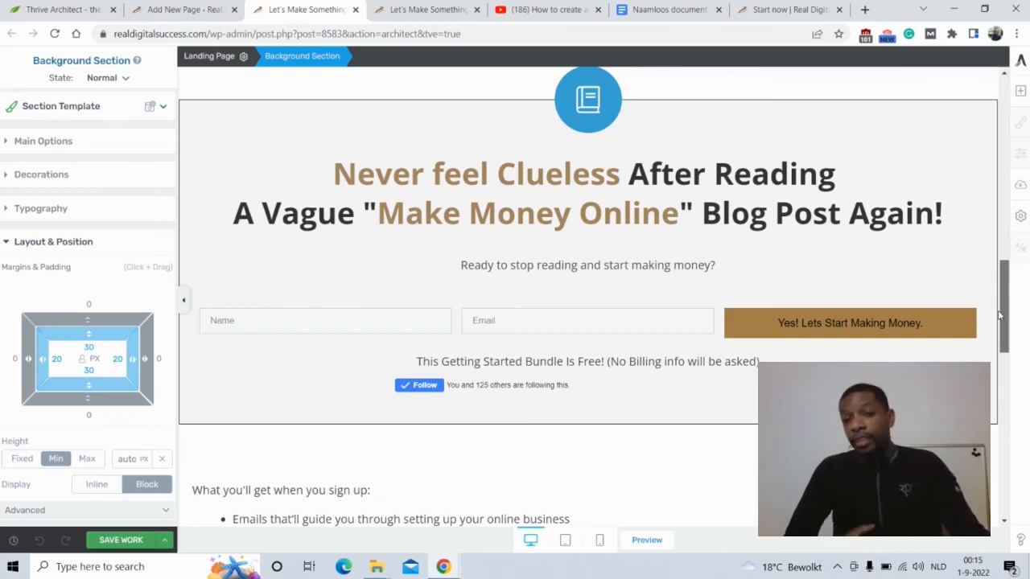
{"action": "left_click_drag", "start_coordinate": [1000, 316], "coordinate": [983, 161]}
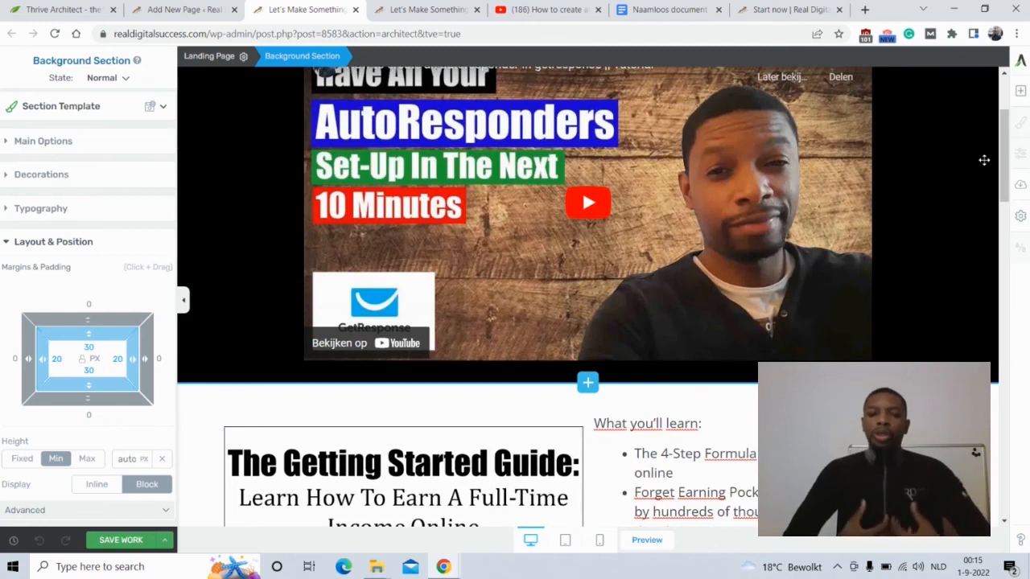